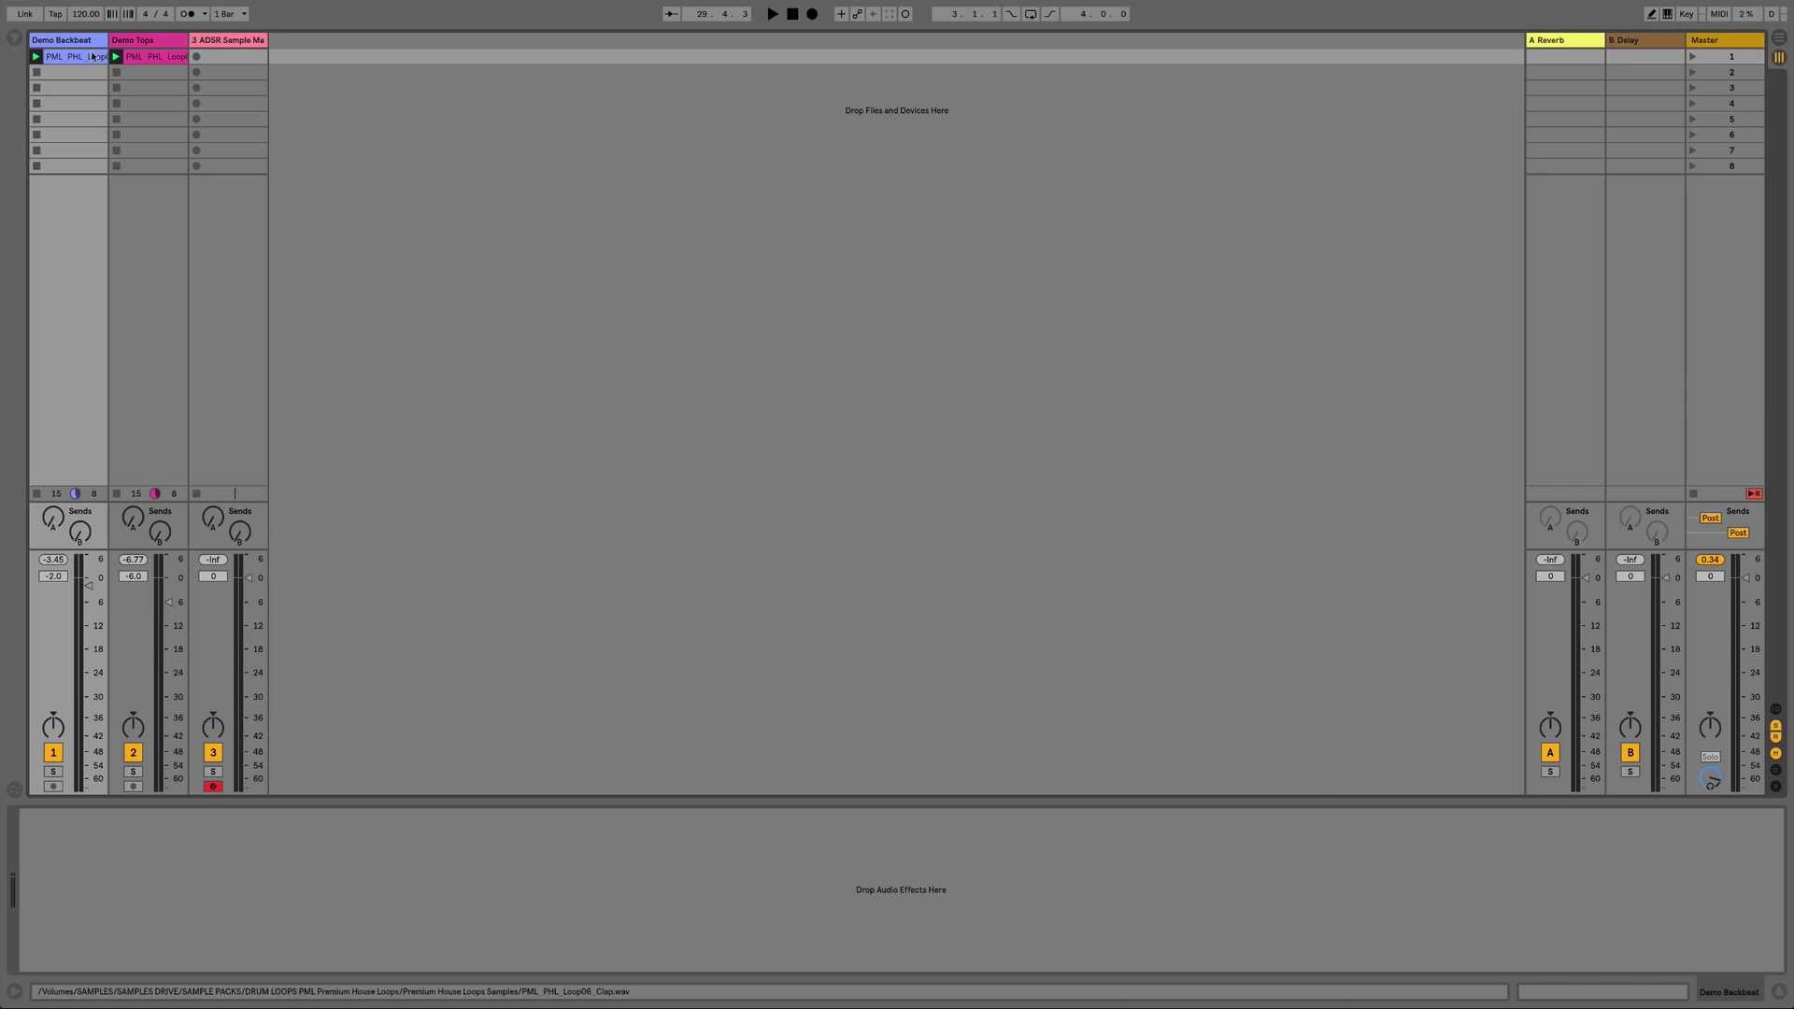
Step: Select the Demo Tops track and start the Demo Backbeat and Demo Tops loops playing
left_click(132, 44)
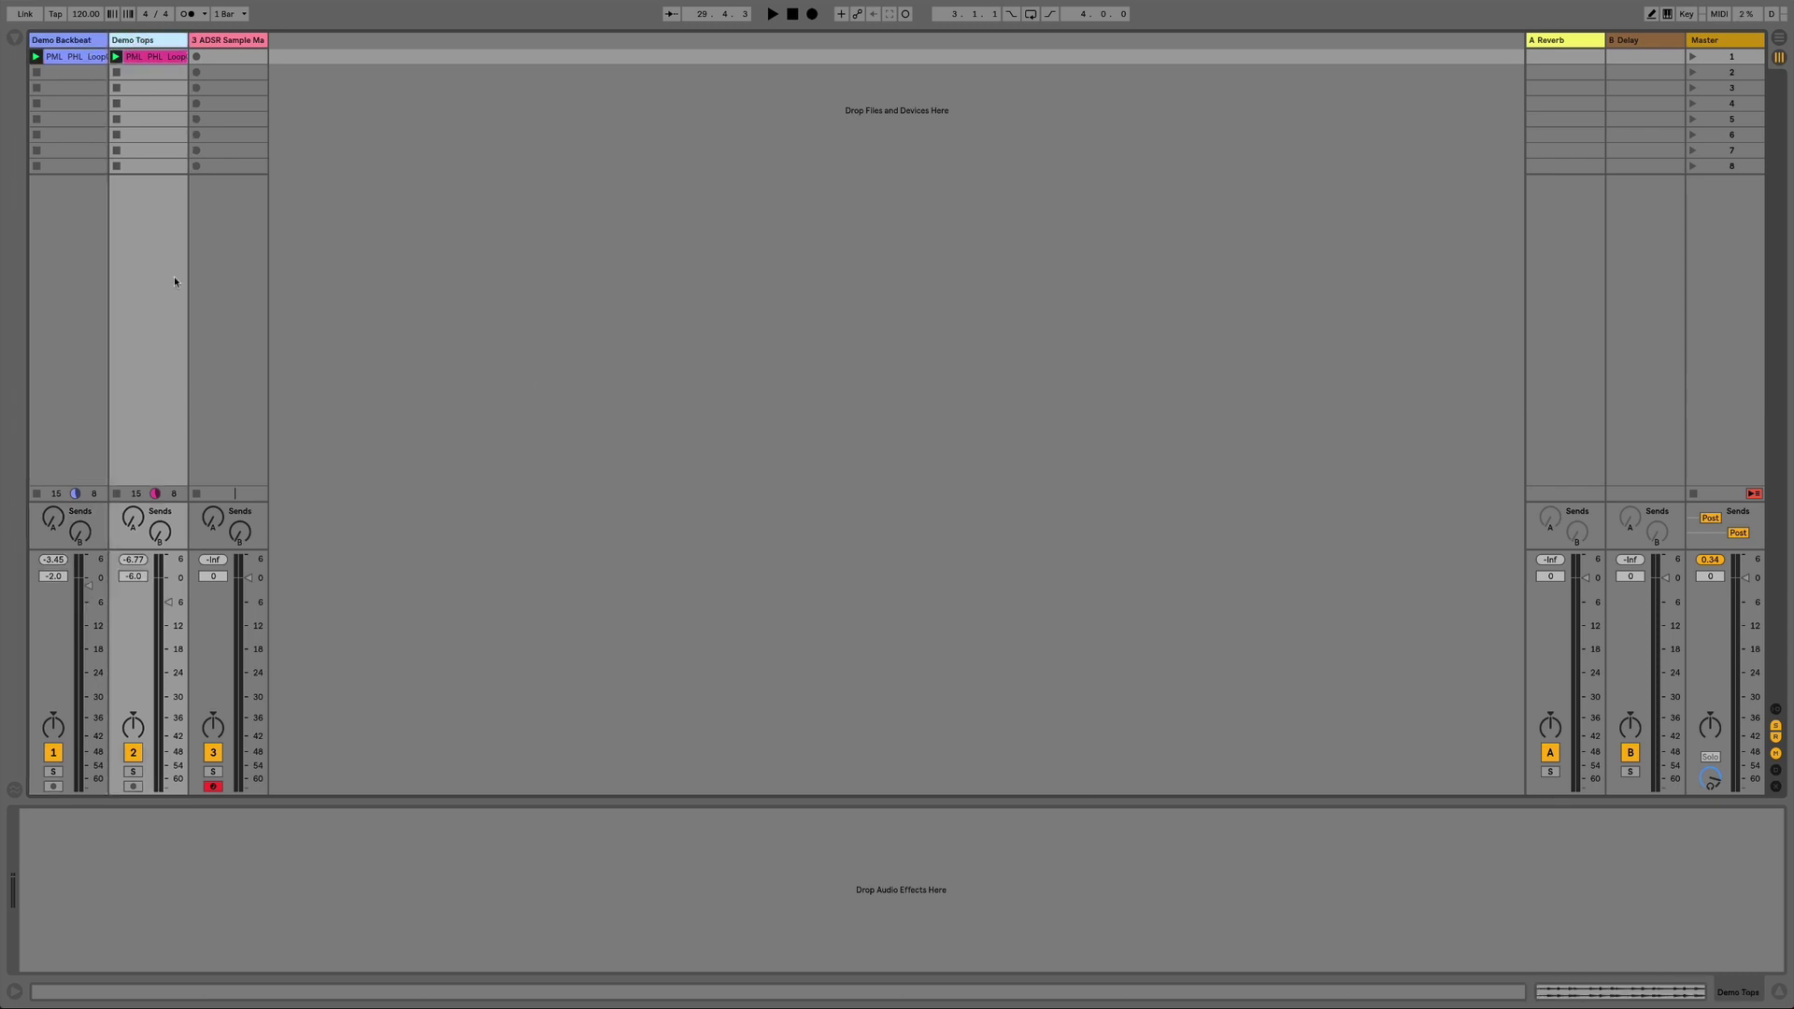
key("space")
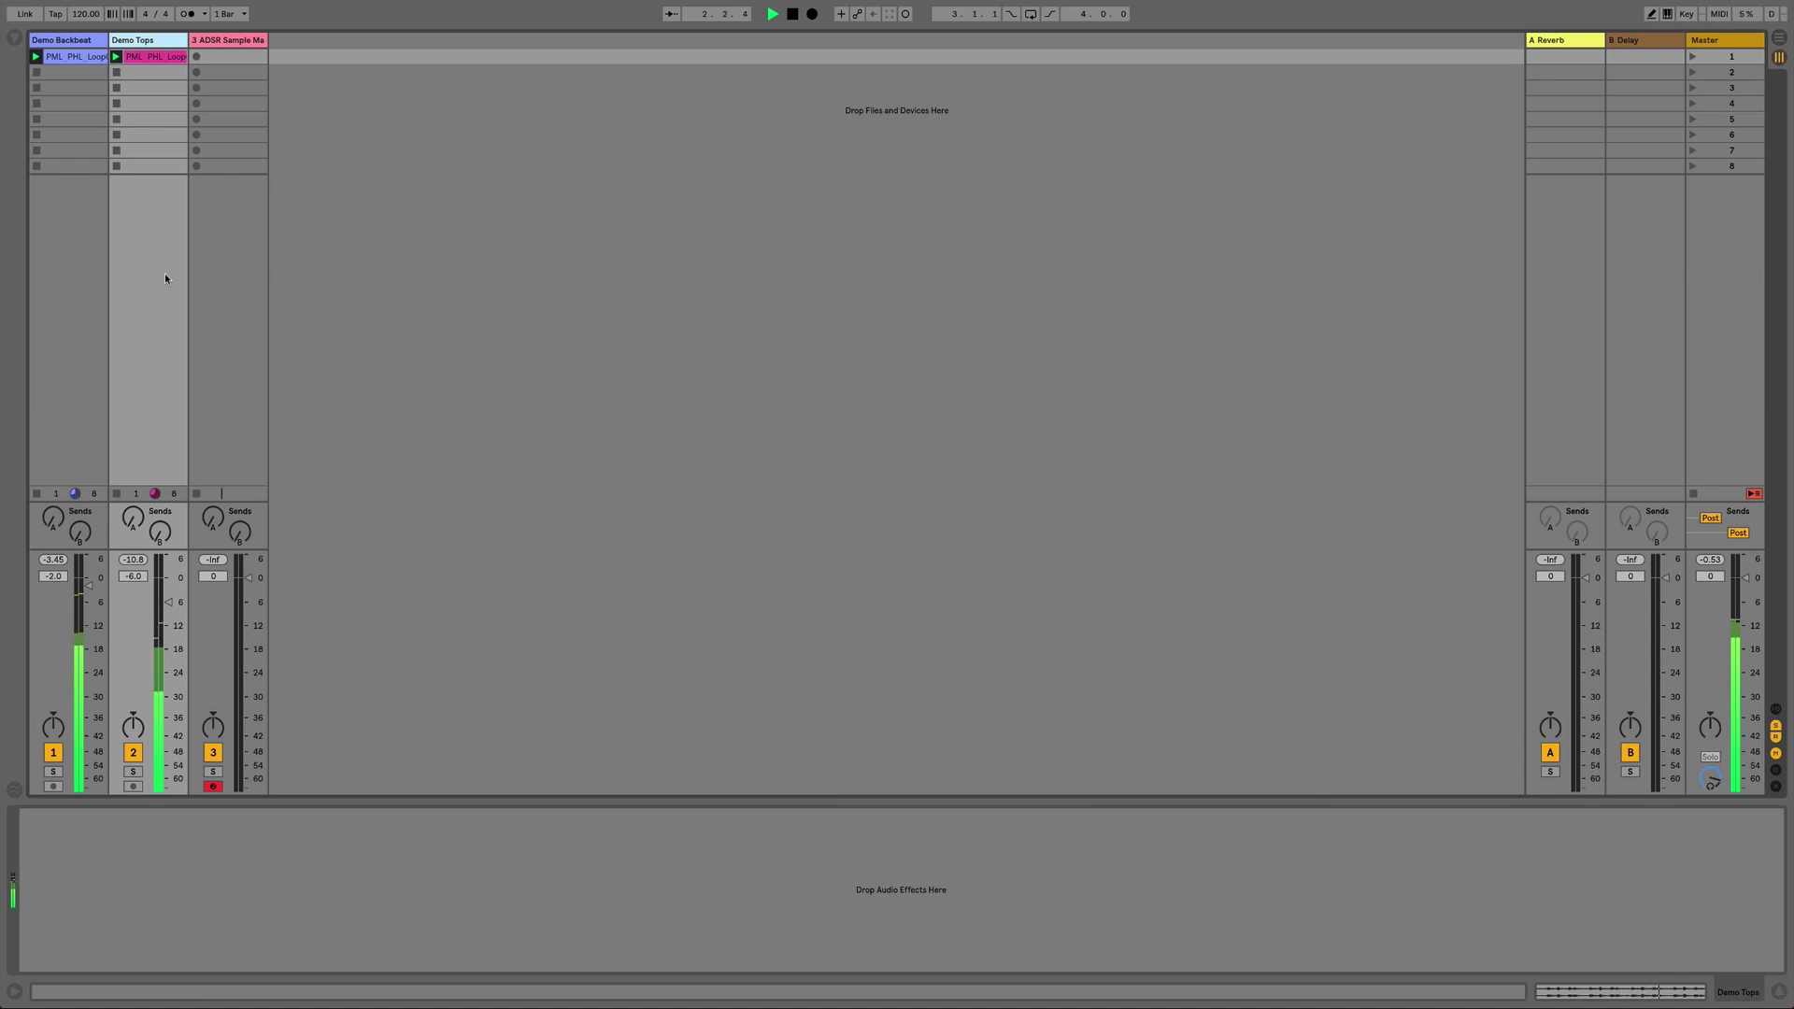
Step: Select track 3 and open the ADSR Sample Manager plugin window, centred on screen
left_click(225, 41)
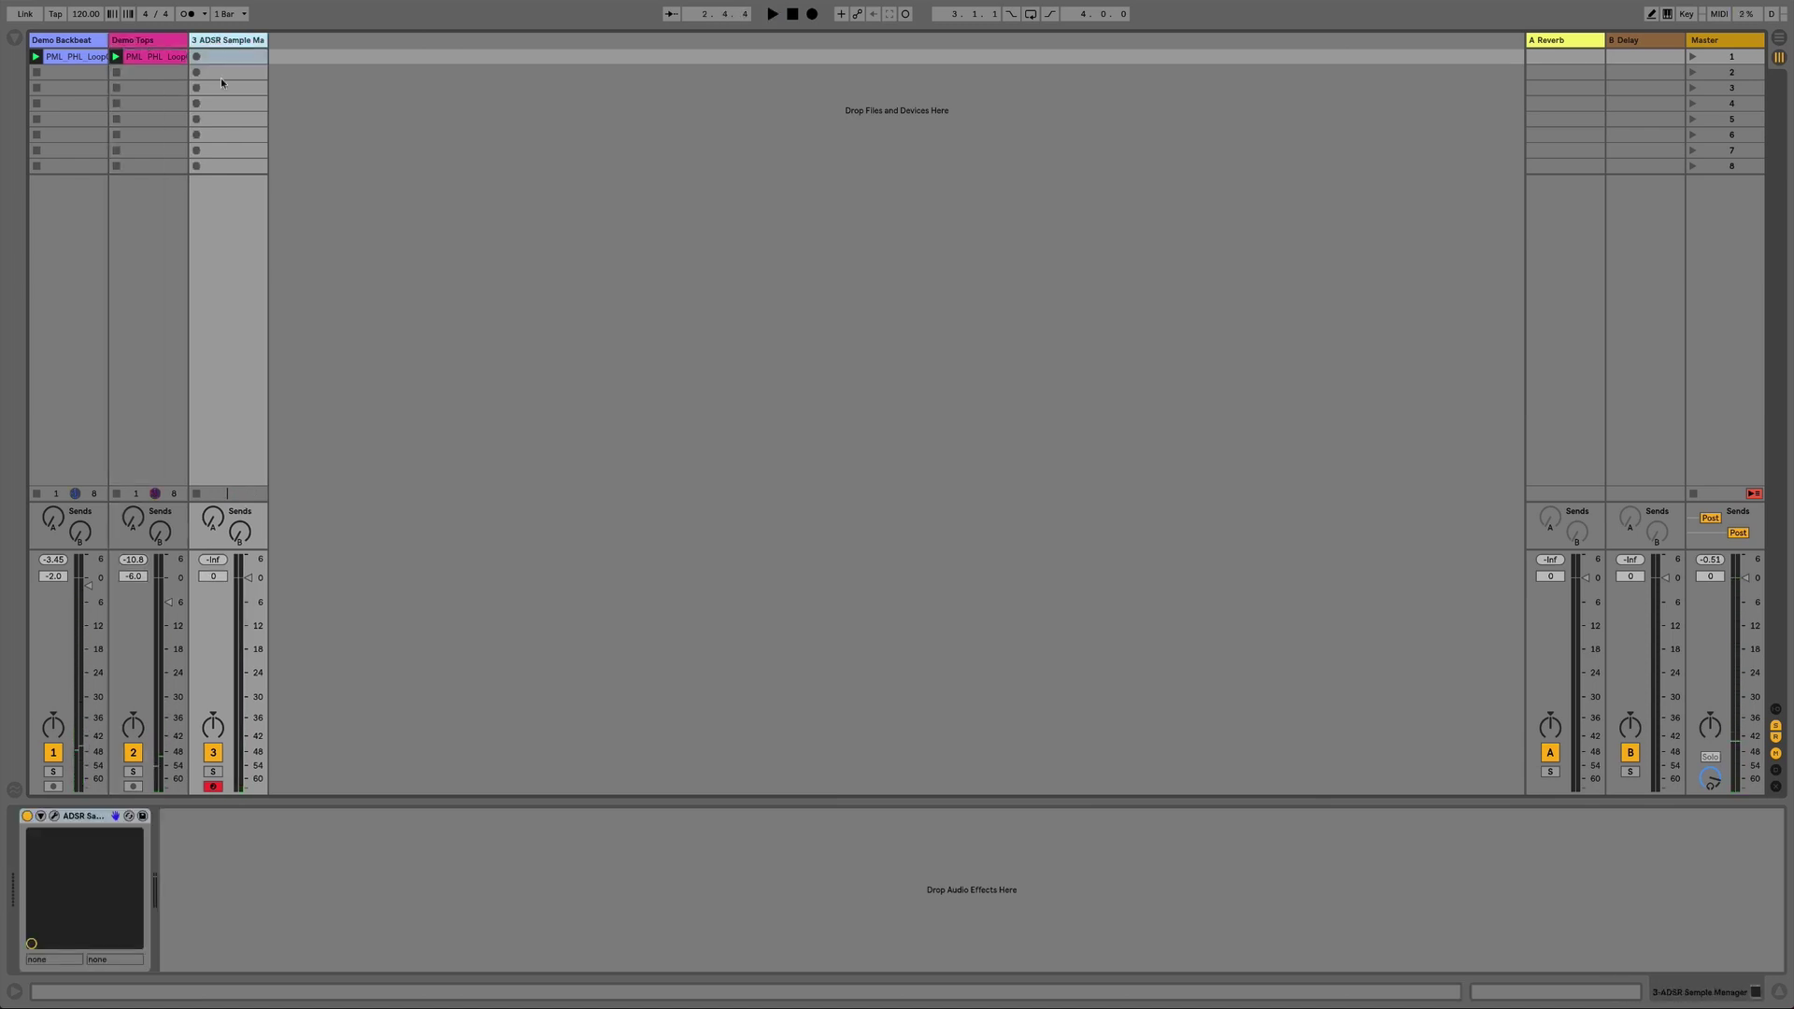
left_click(55, 816)
left_click_drag(388, 20, 746, 182)
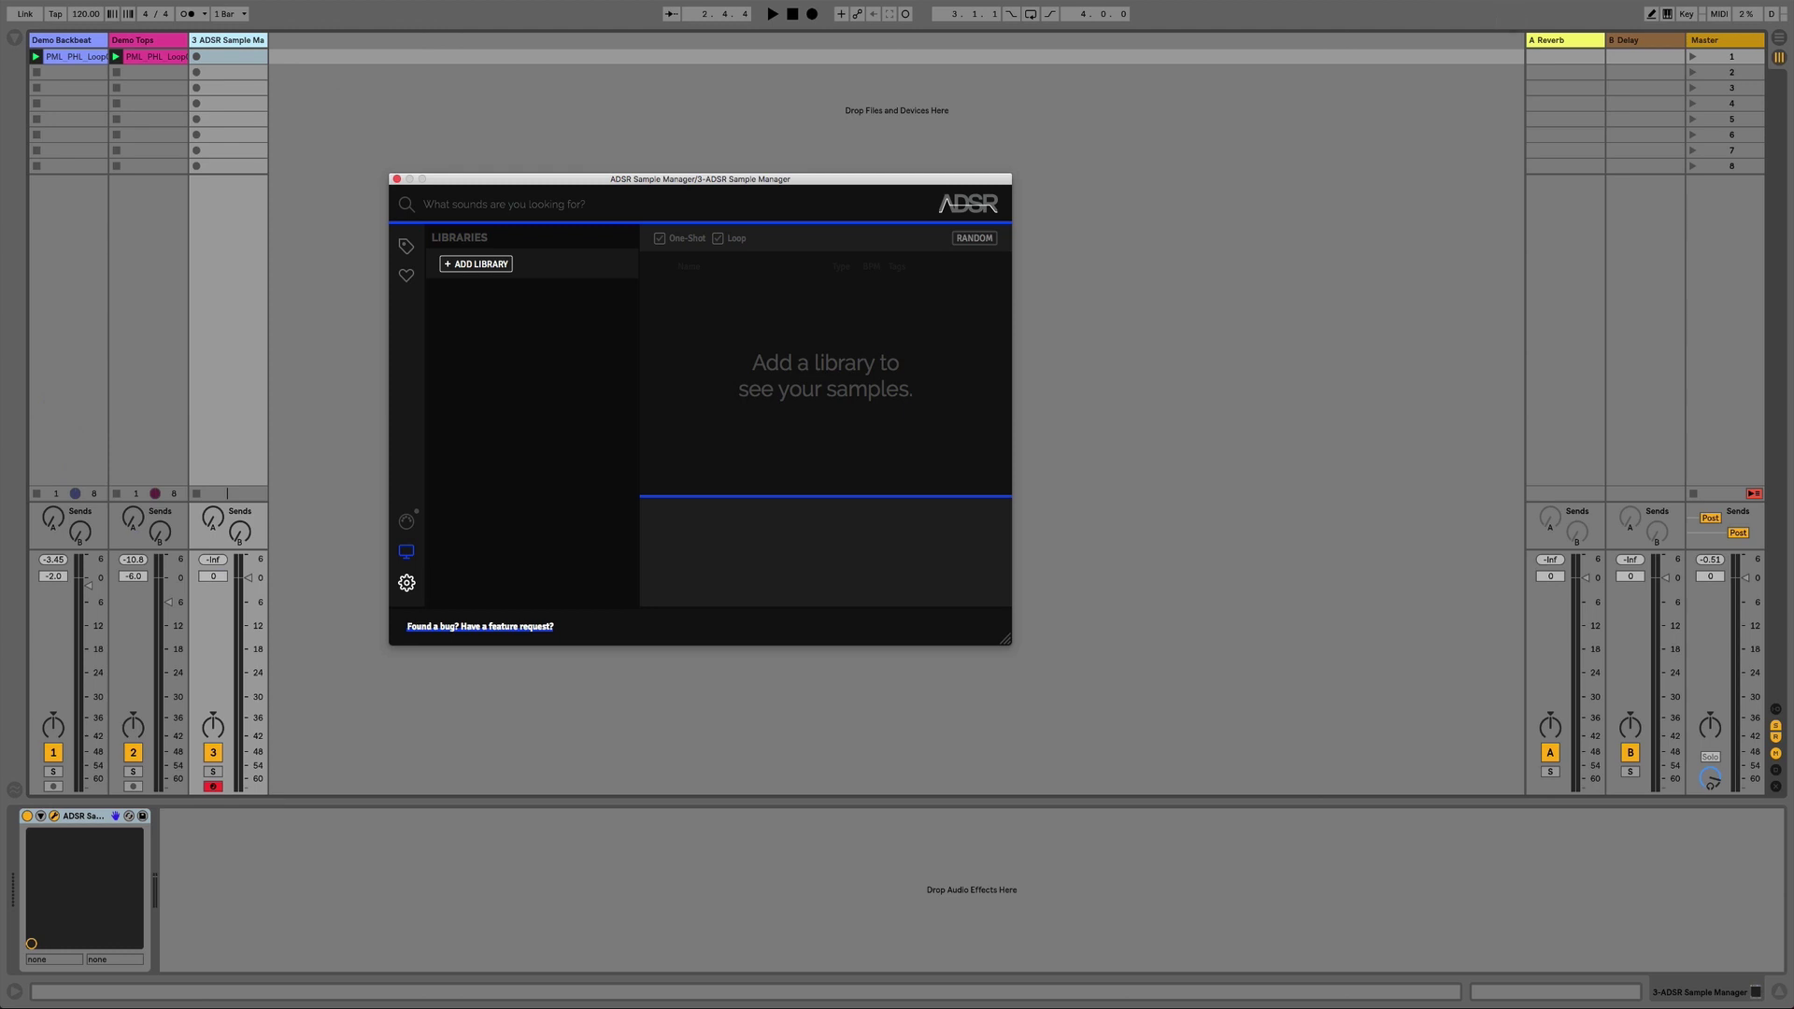
mouse_move(822, 1004)
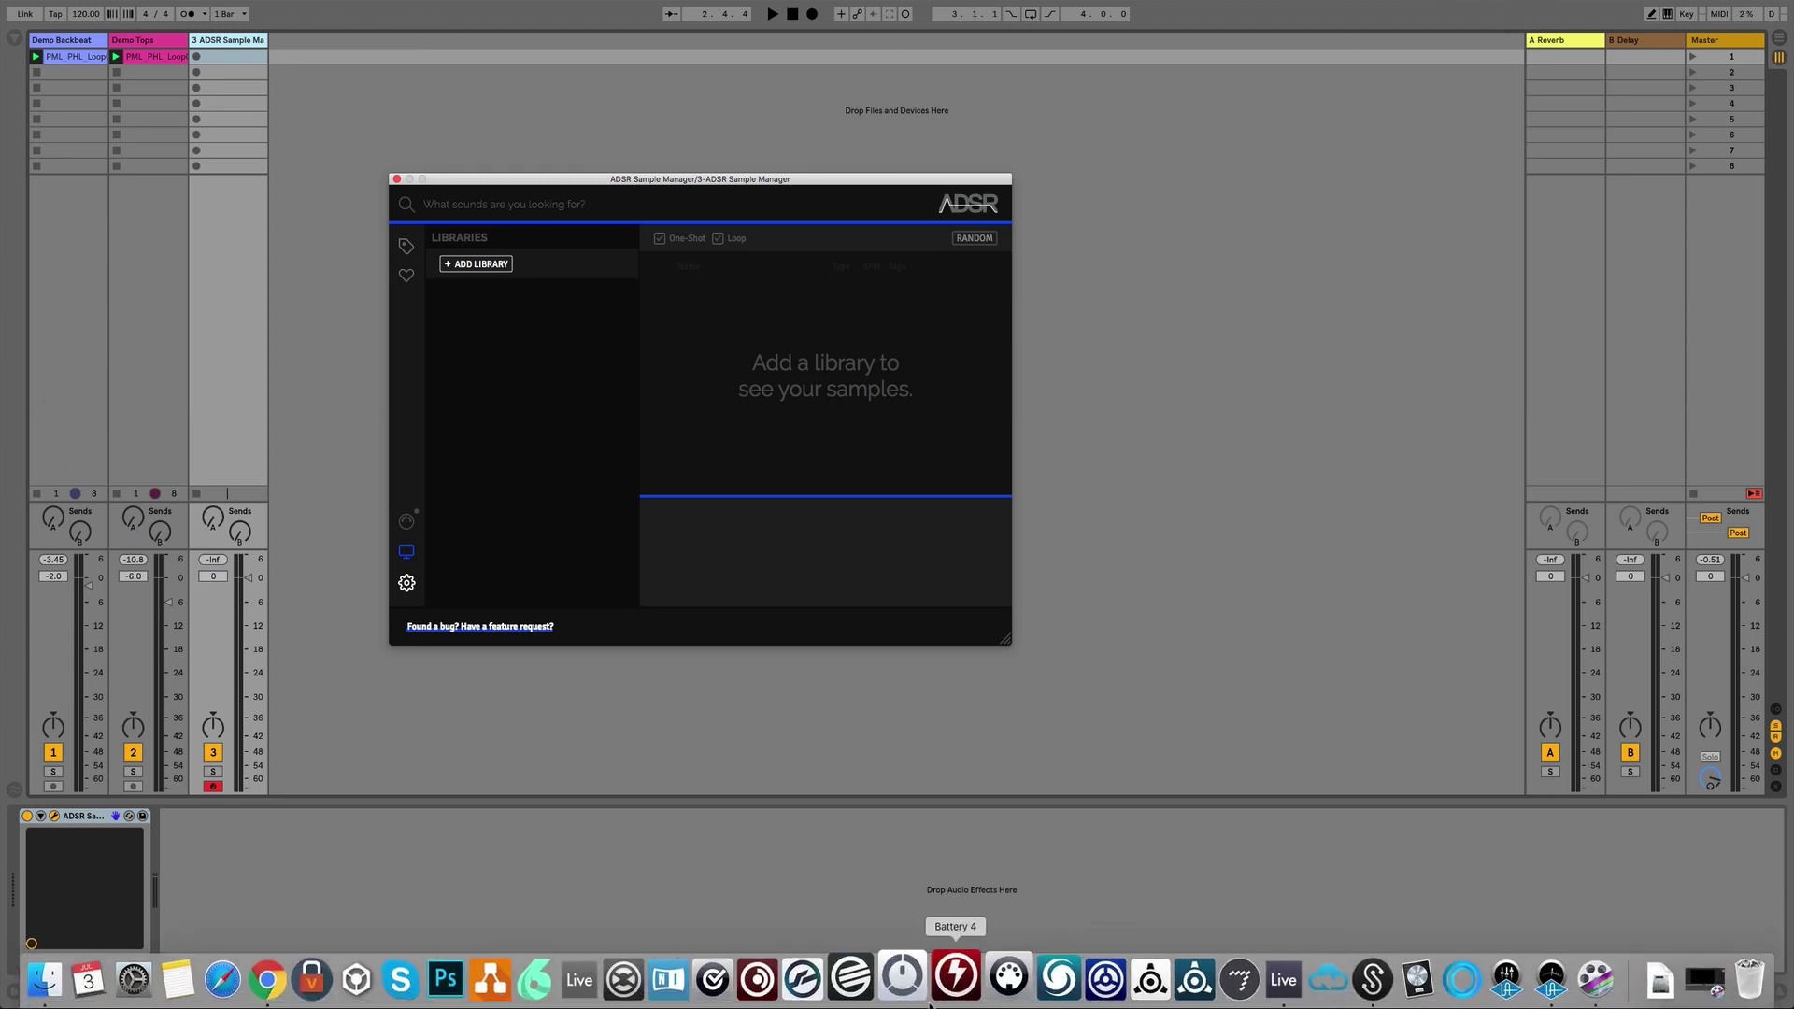
Step: View the Splice folder in Finder from Splice Preferences, then close the Finder window
left_click(1355, 976)
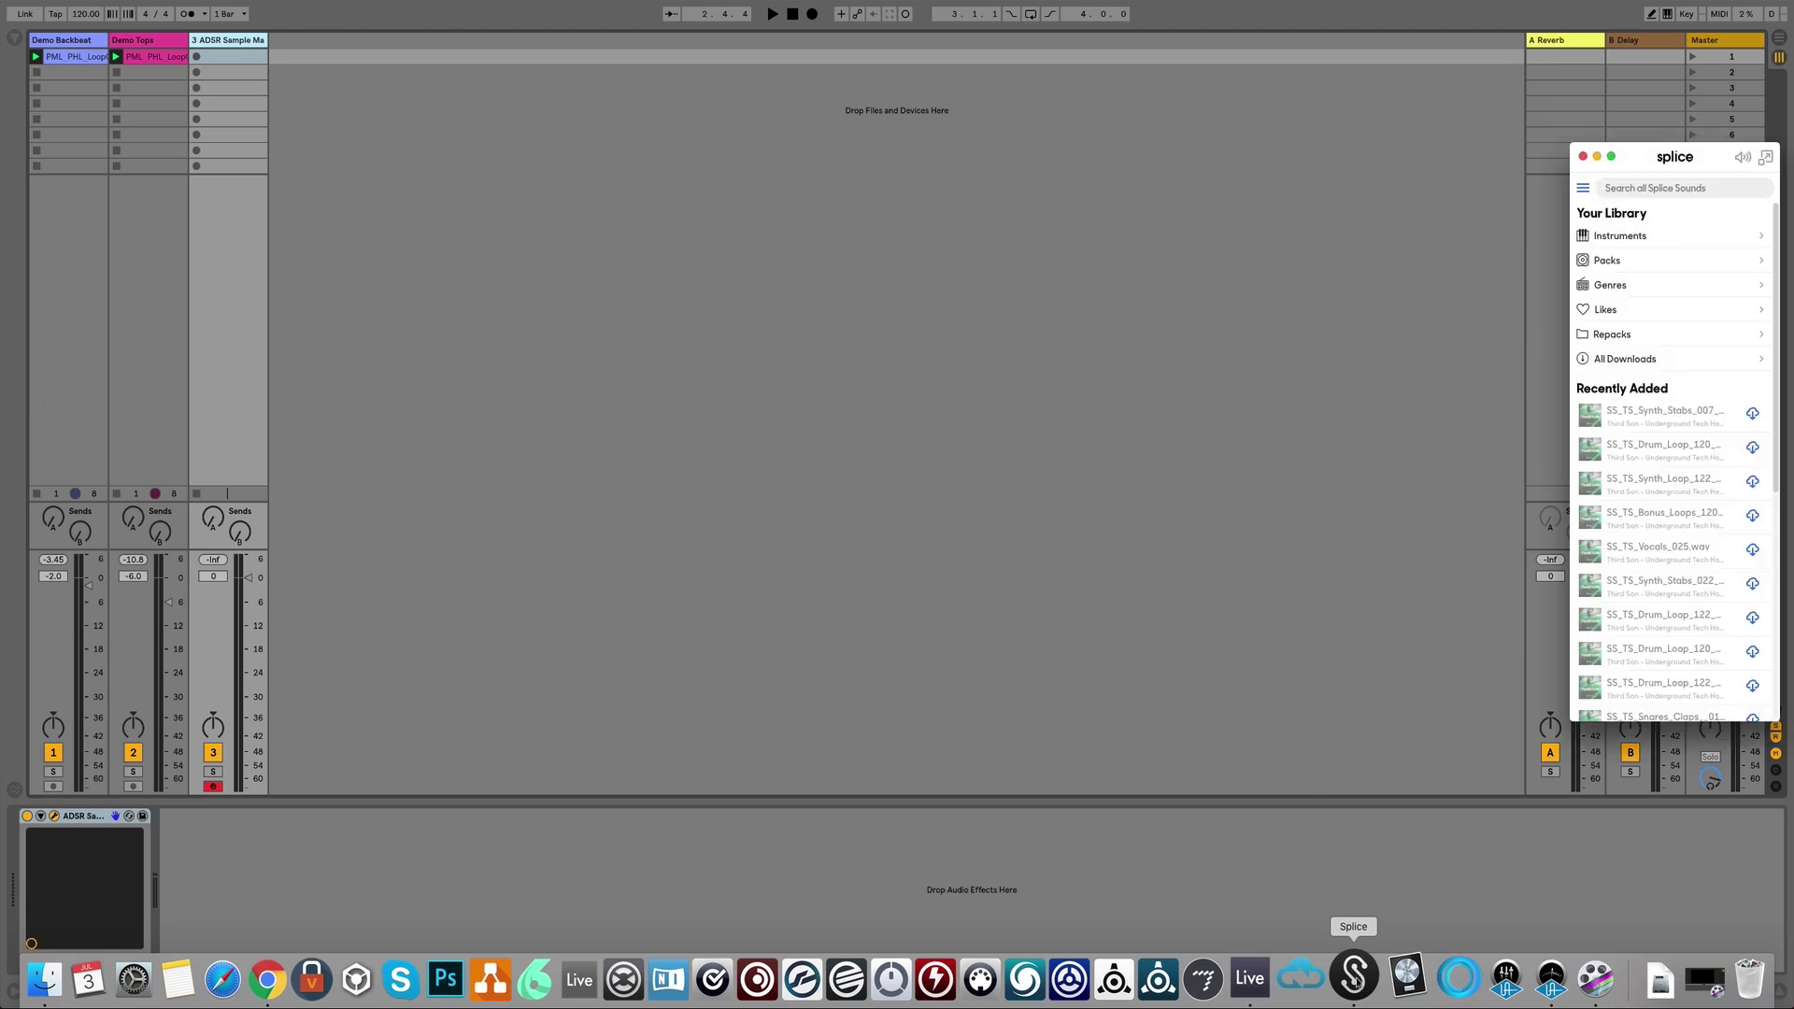
left_click(1583, 192)
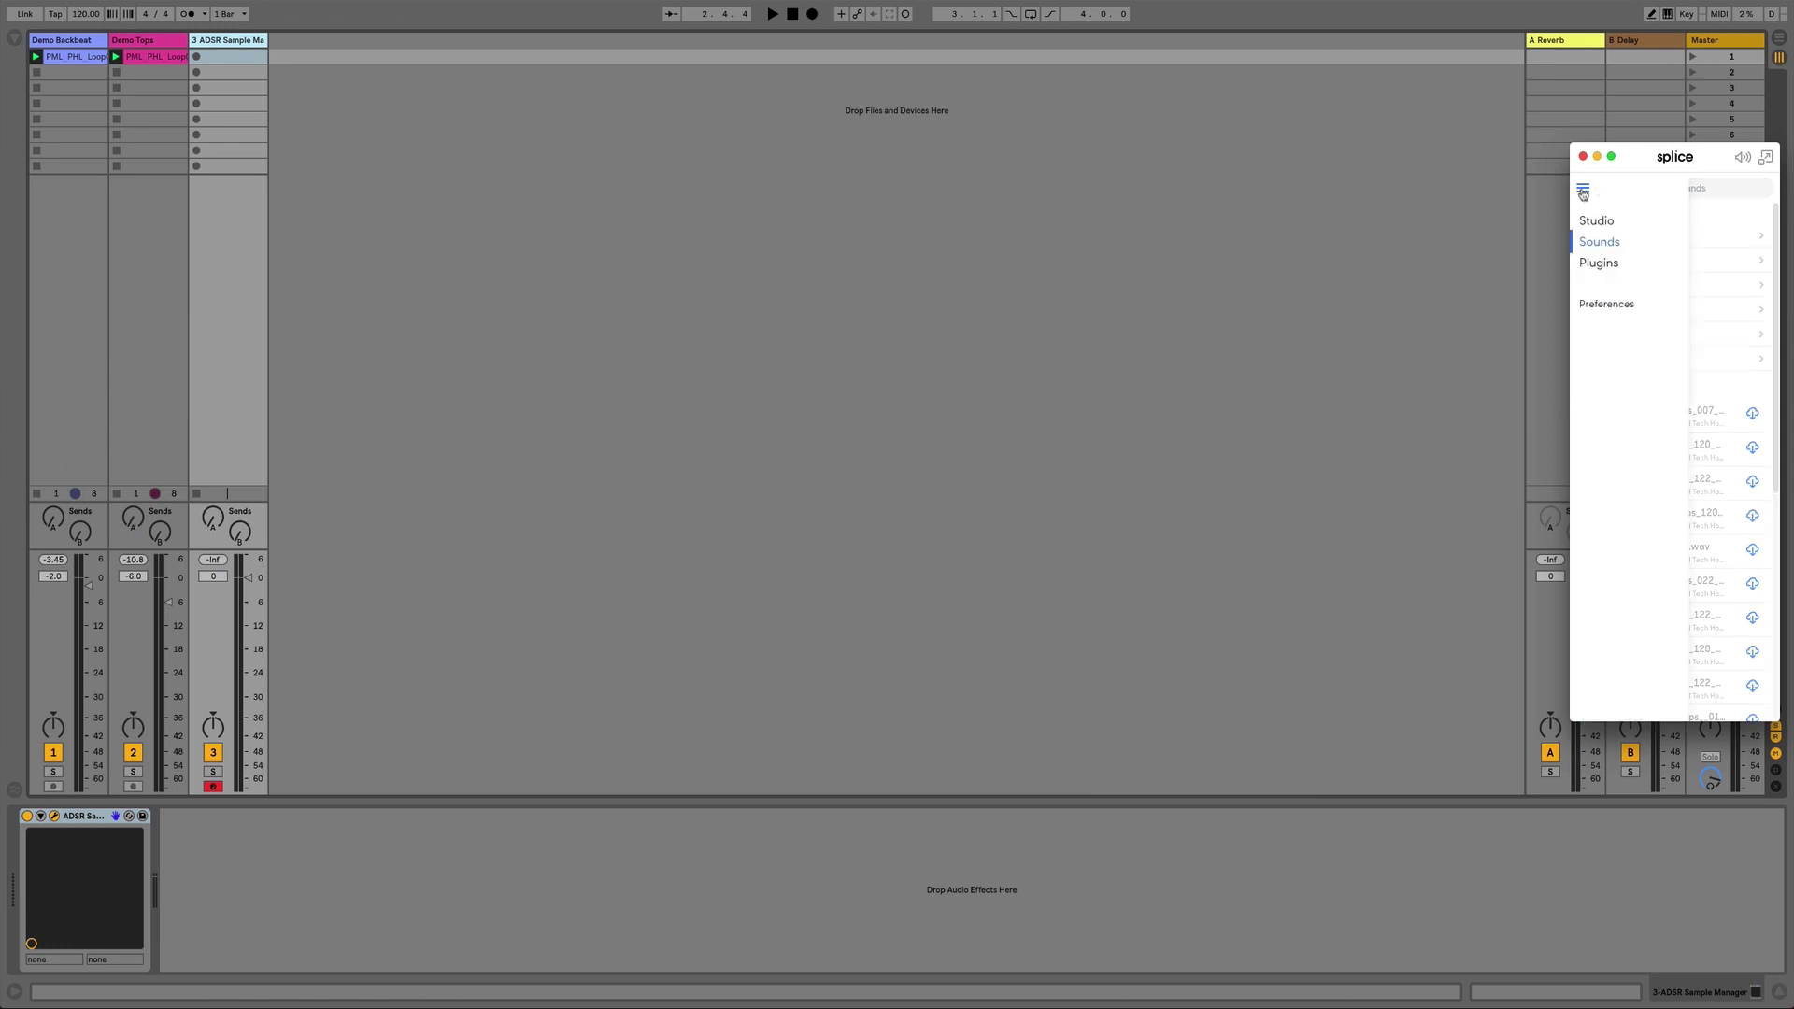
left_click(1589, 301)
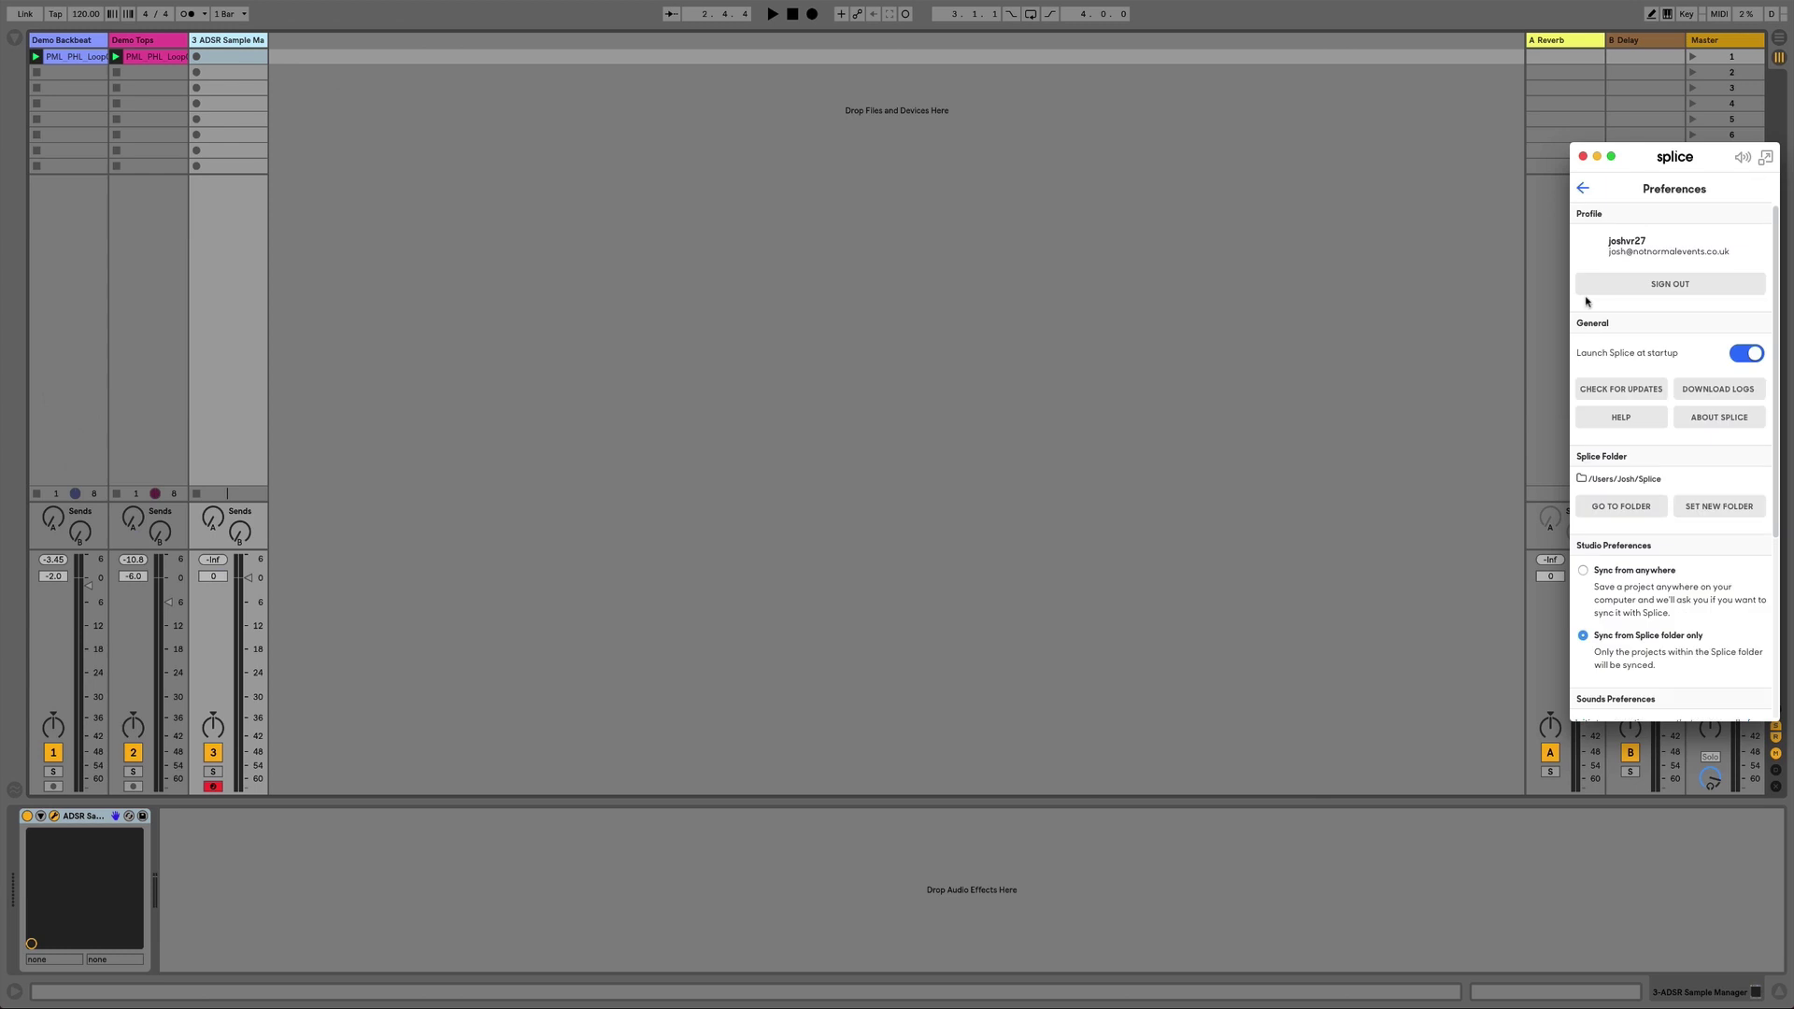
left_click(1634, 515)
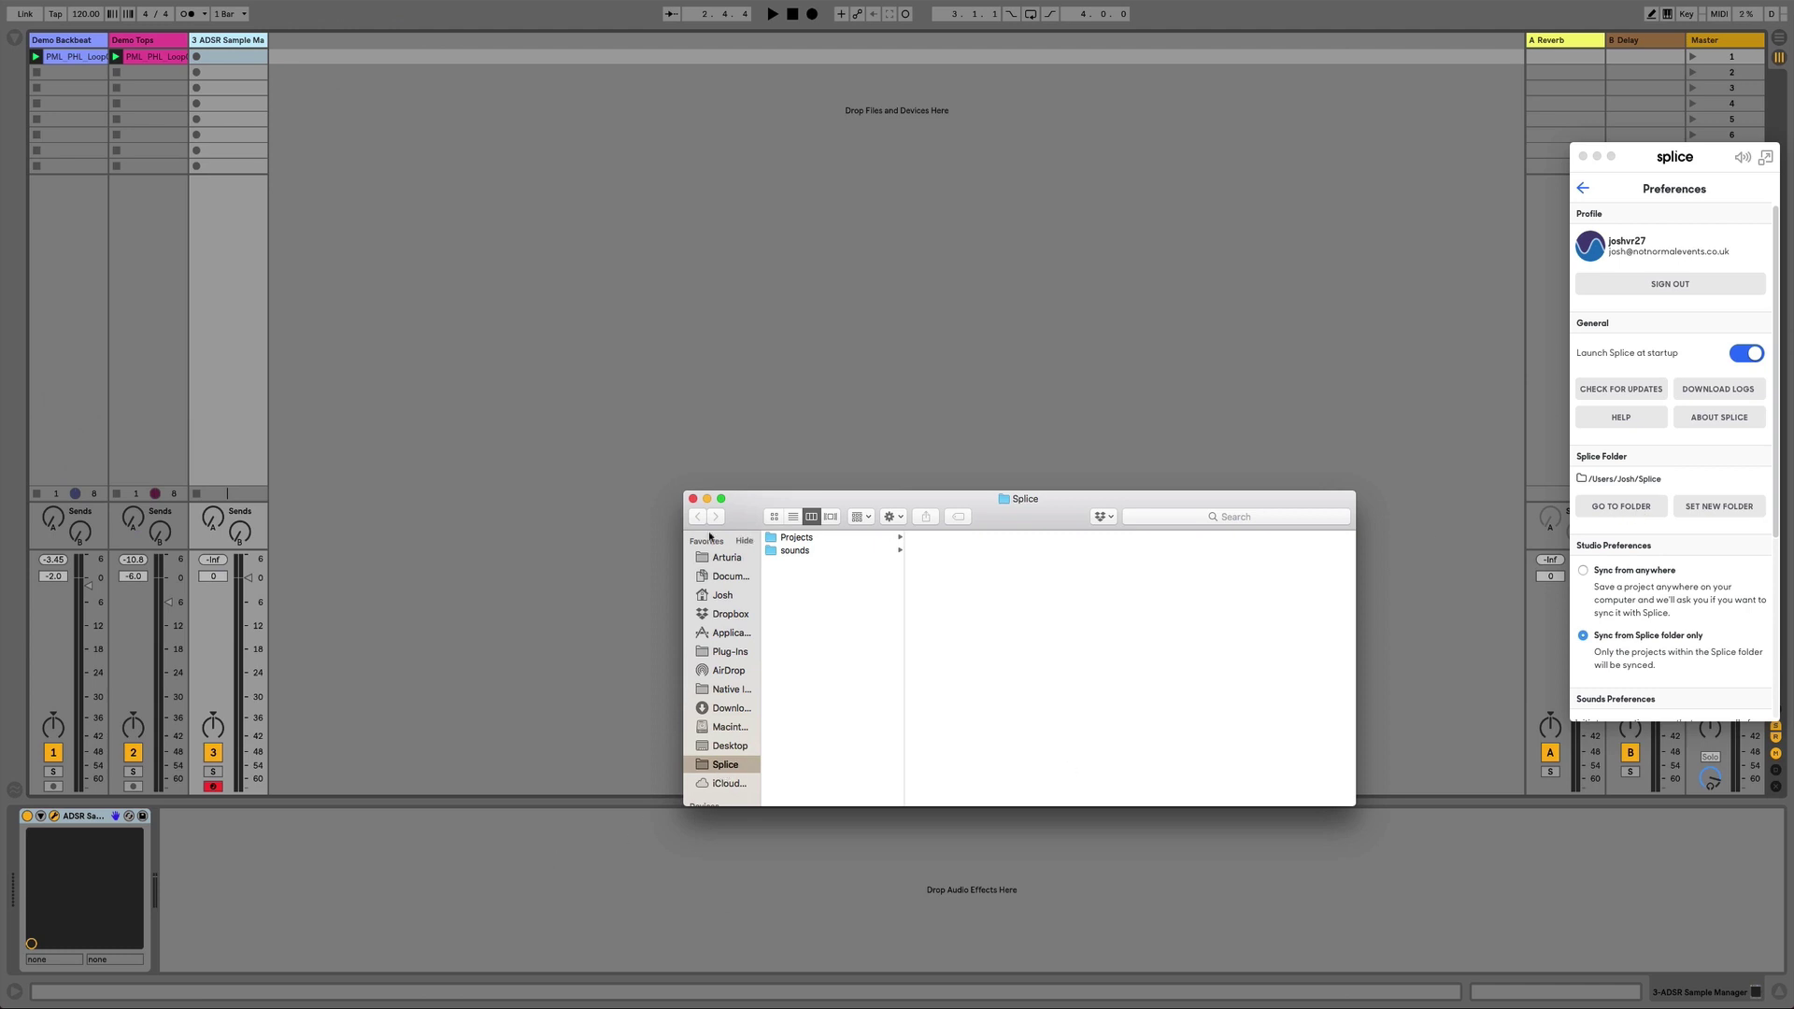
left_click(693, 499)
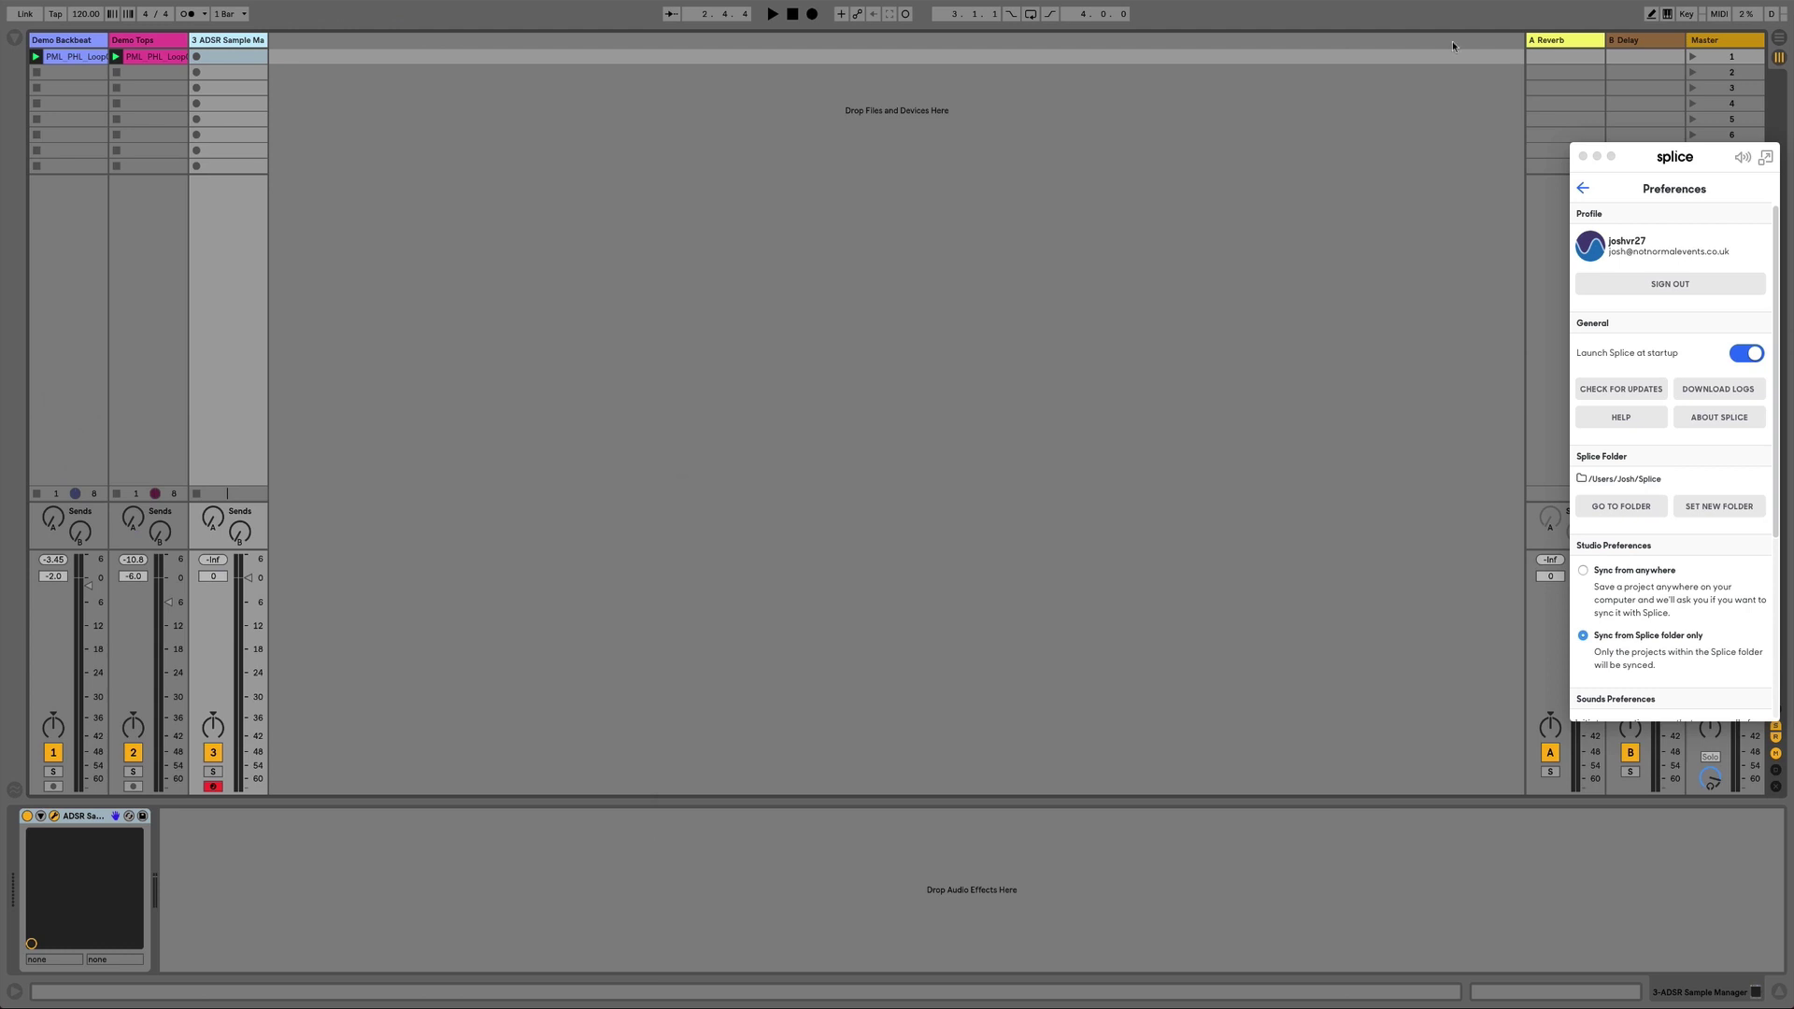
Step: Add the Splice > sounds folder as an ADSR library, scanning 1950 files with 304 untagged
left_click(1583, 157)
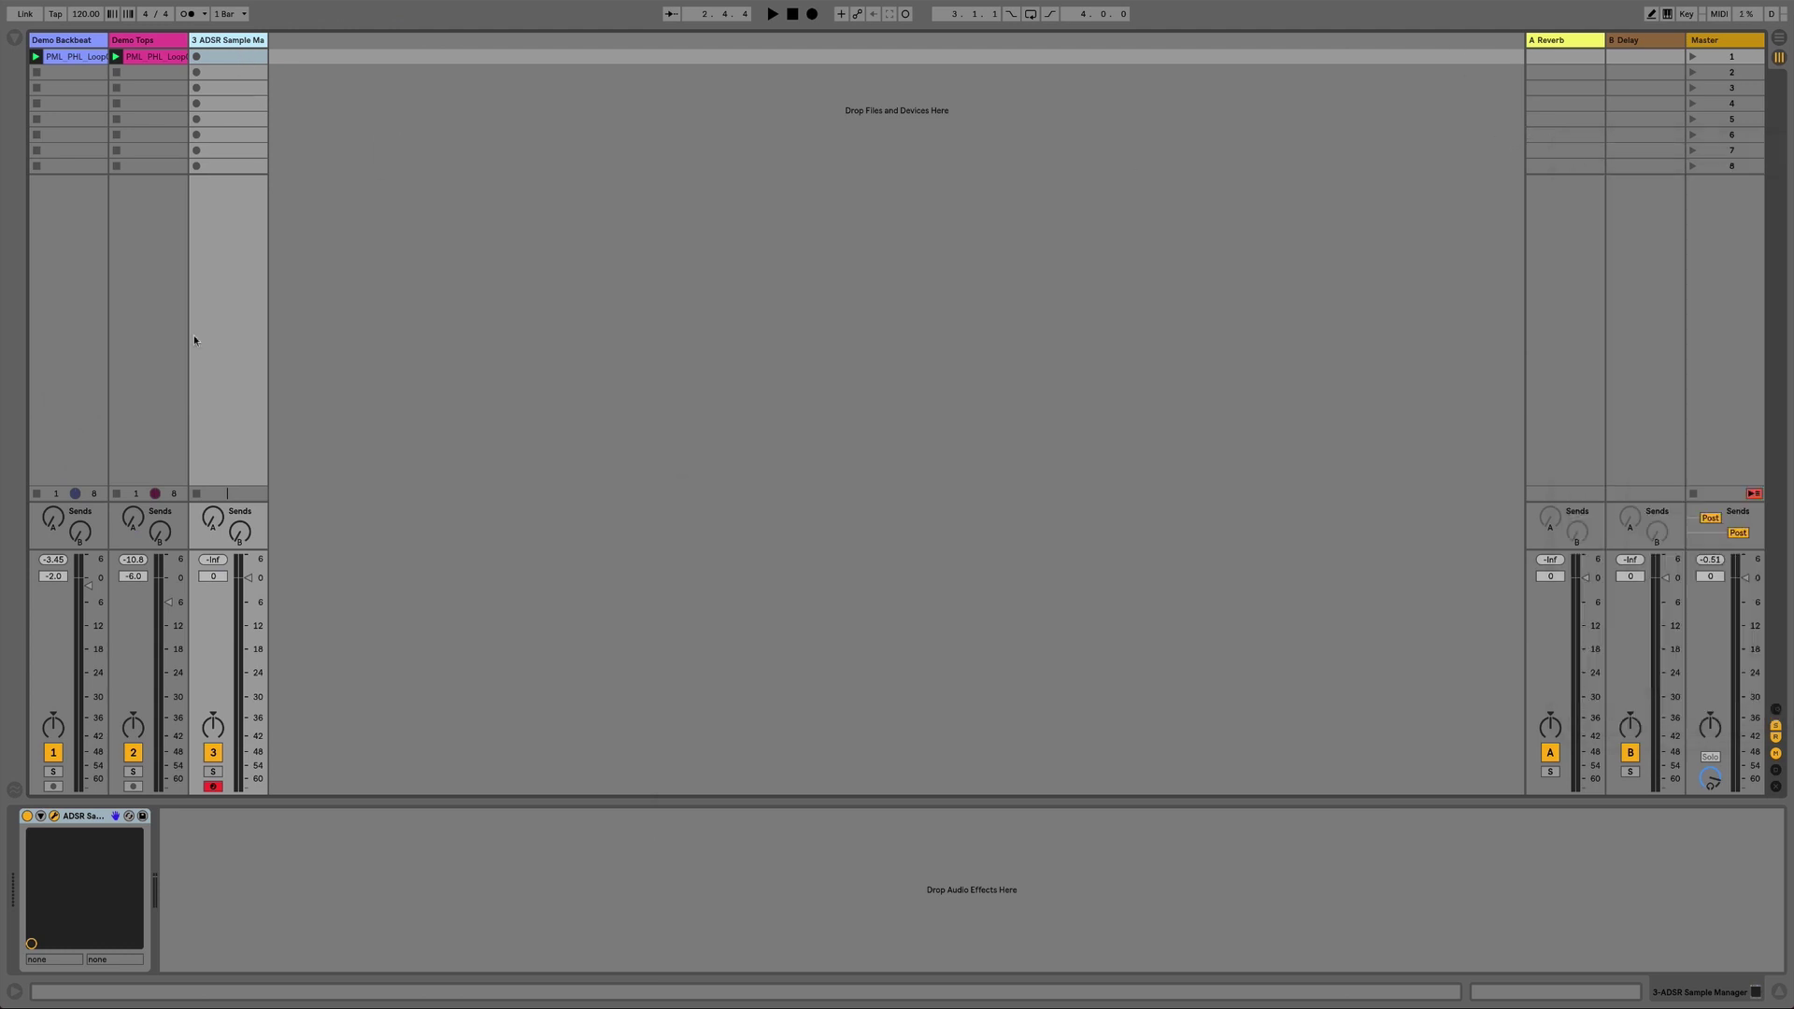
left_click(53, 817)
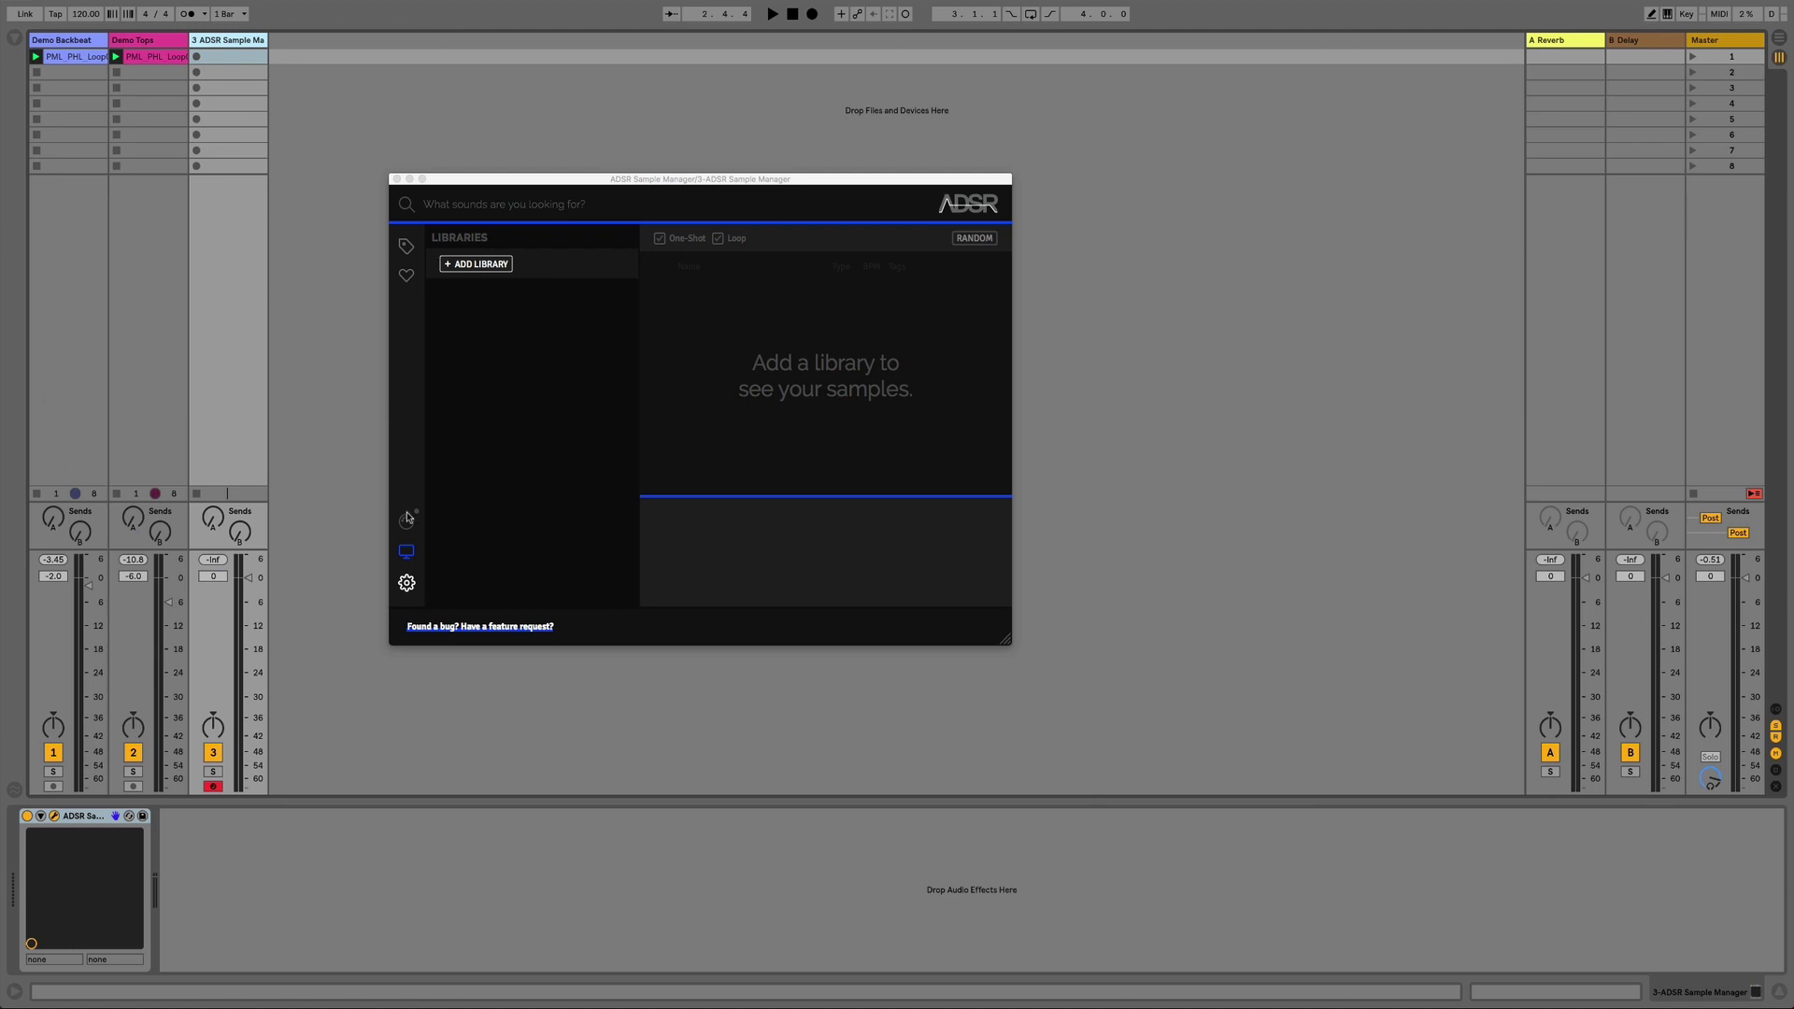
left_click(479, 265)
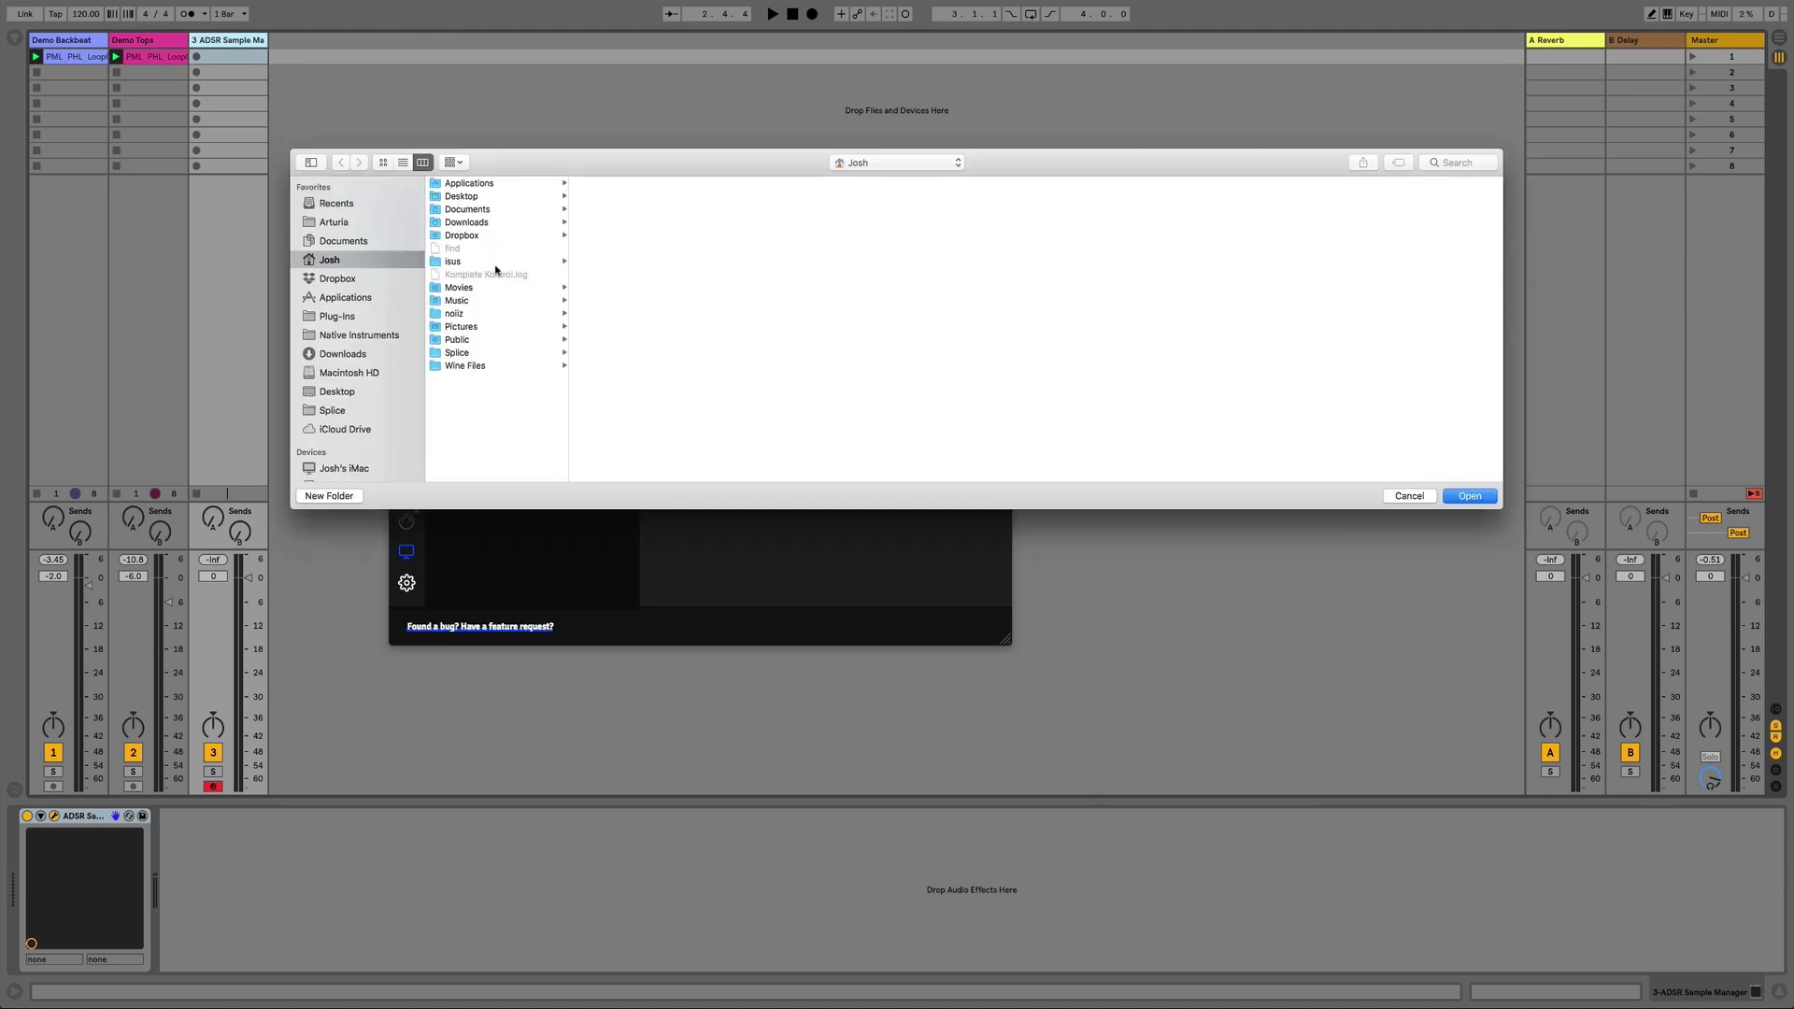
left_click(332, 409)
left_click(459, 198)
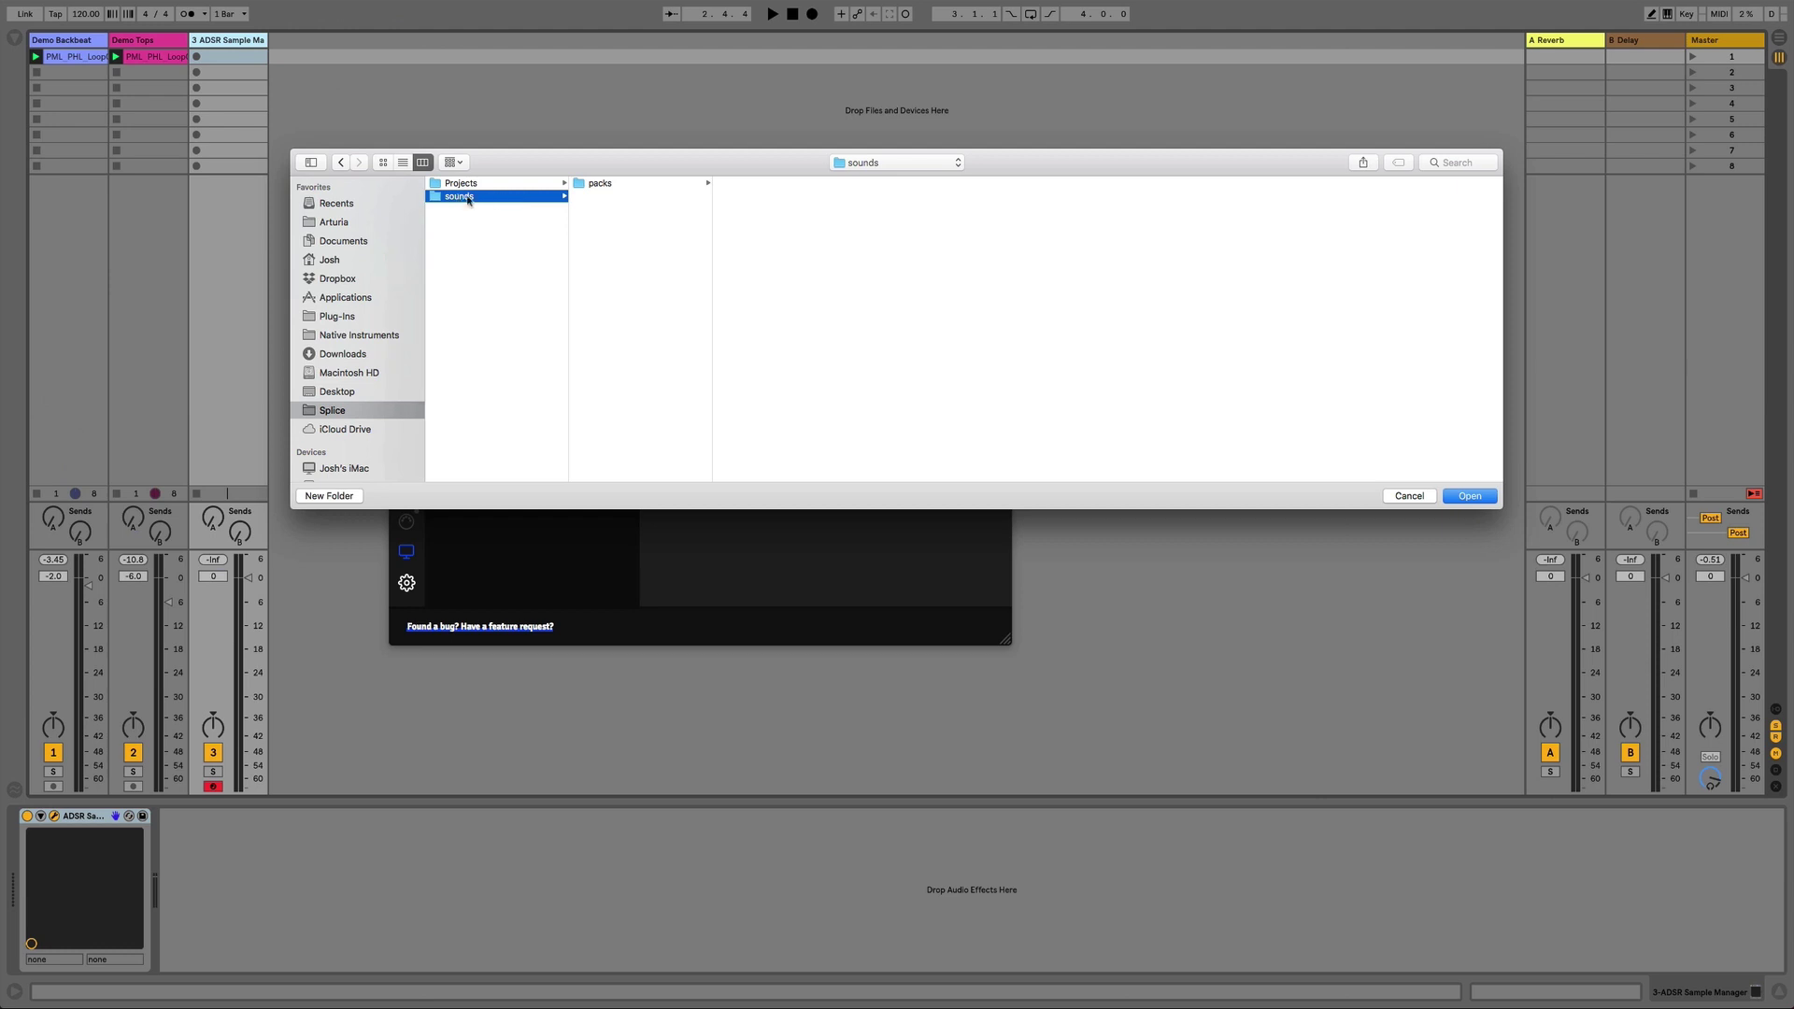
left_click(599, 184)
scroll(793, 240, "up", 10)
left_click(451, 200)
left_click(1463, 496)
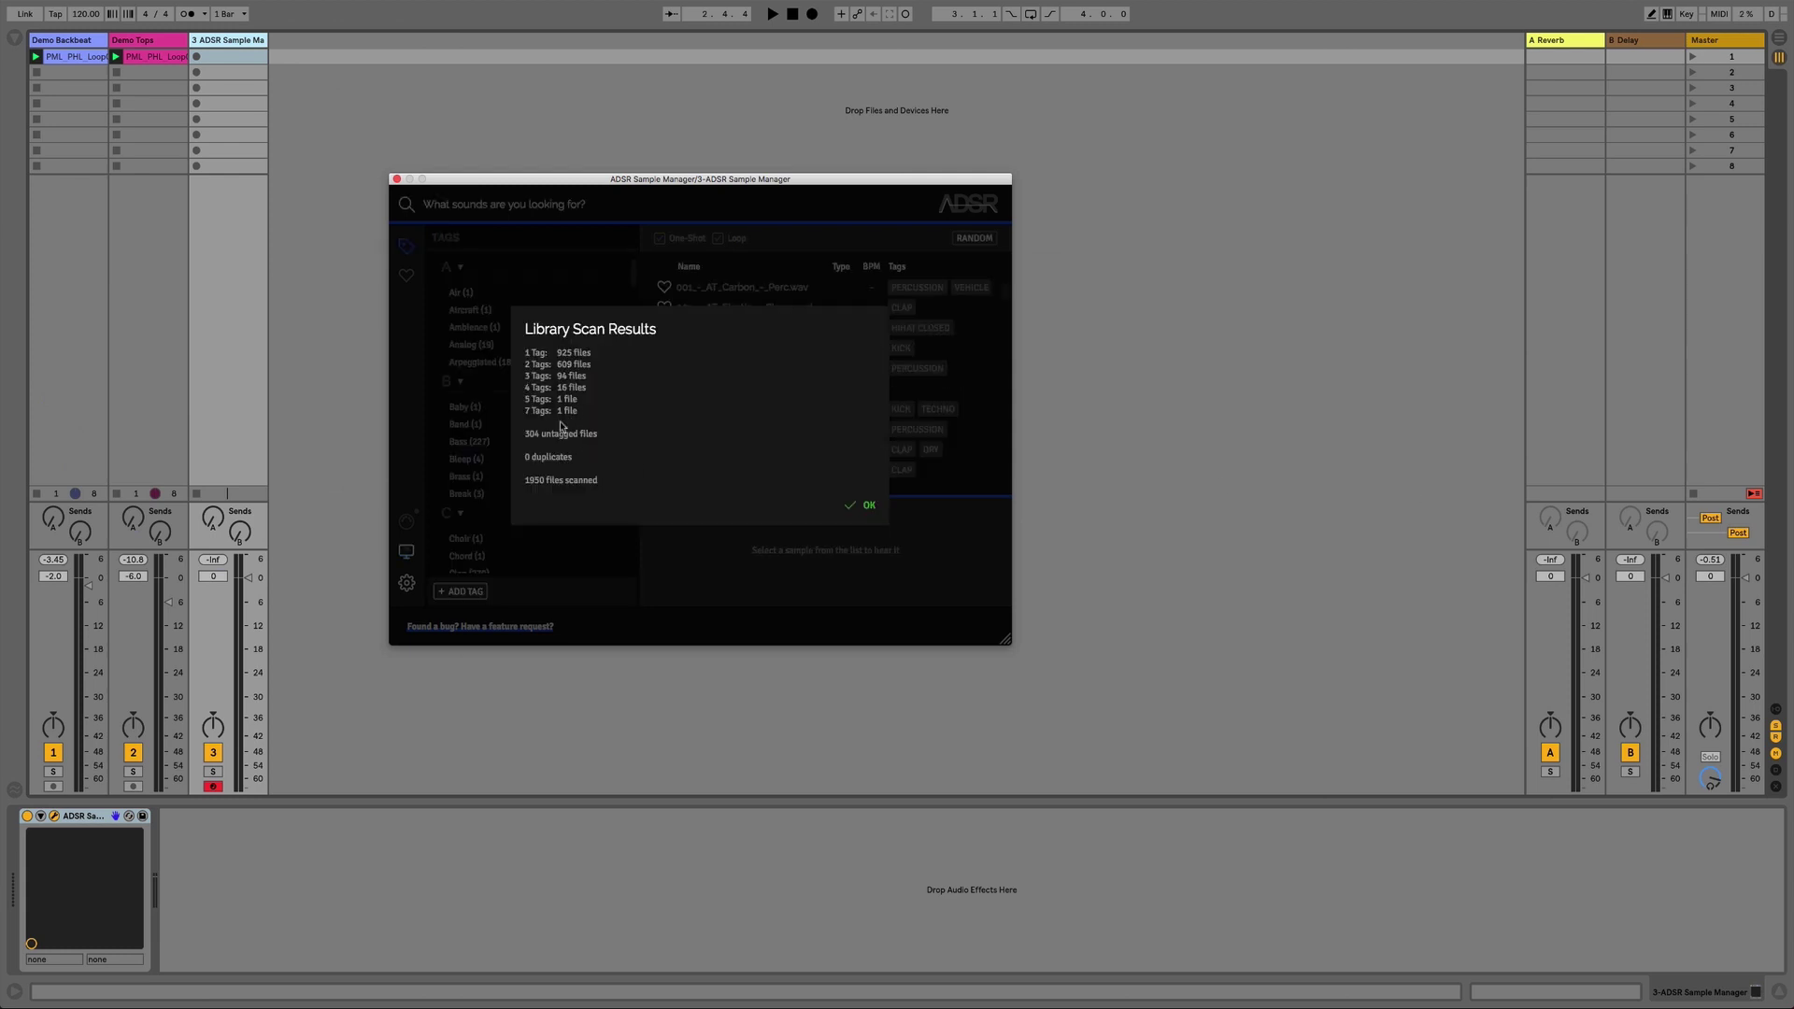
Step: Enable the computer MIDI keyboard, load the Elastic Percussion sample, and delete a test MIDI clip
left_click(869, 507)
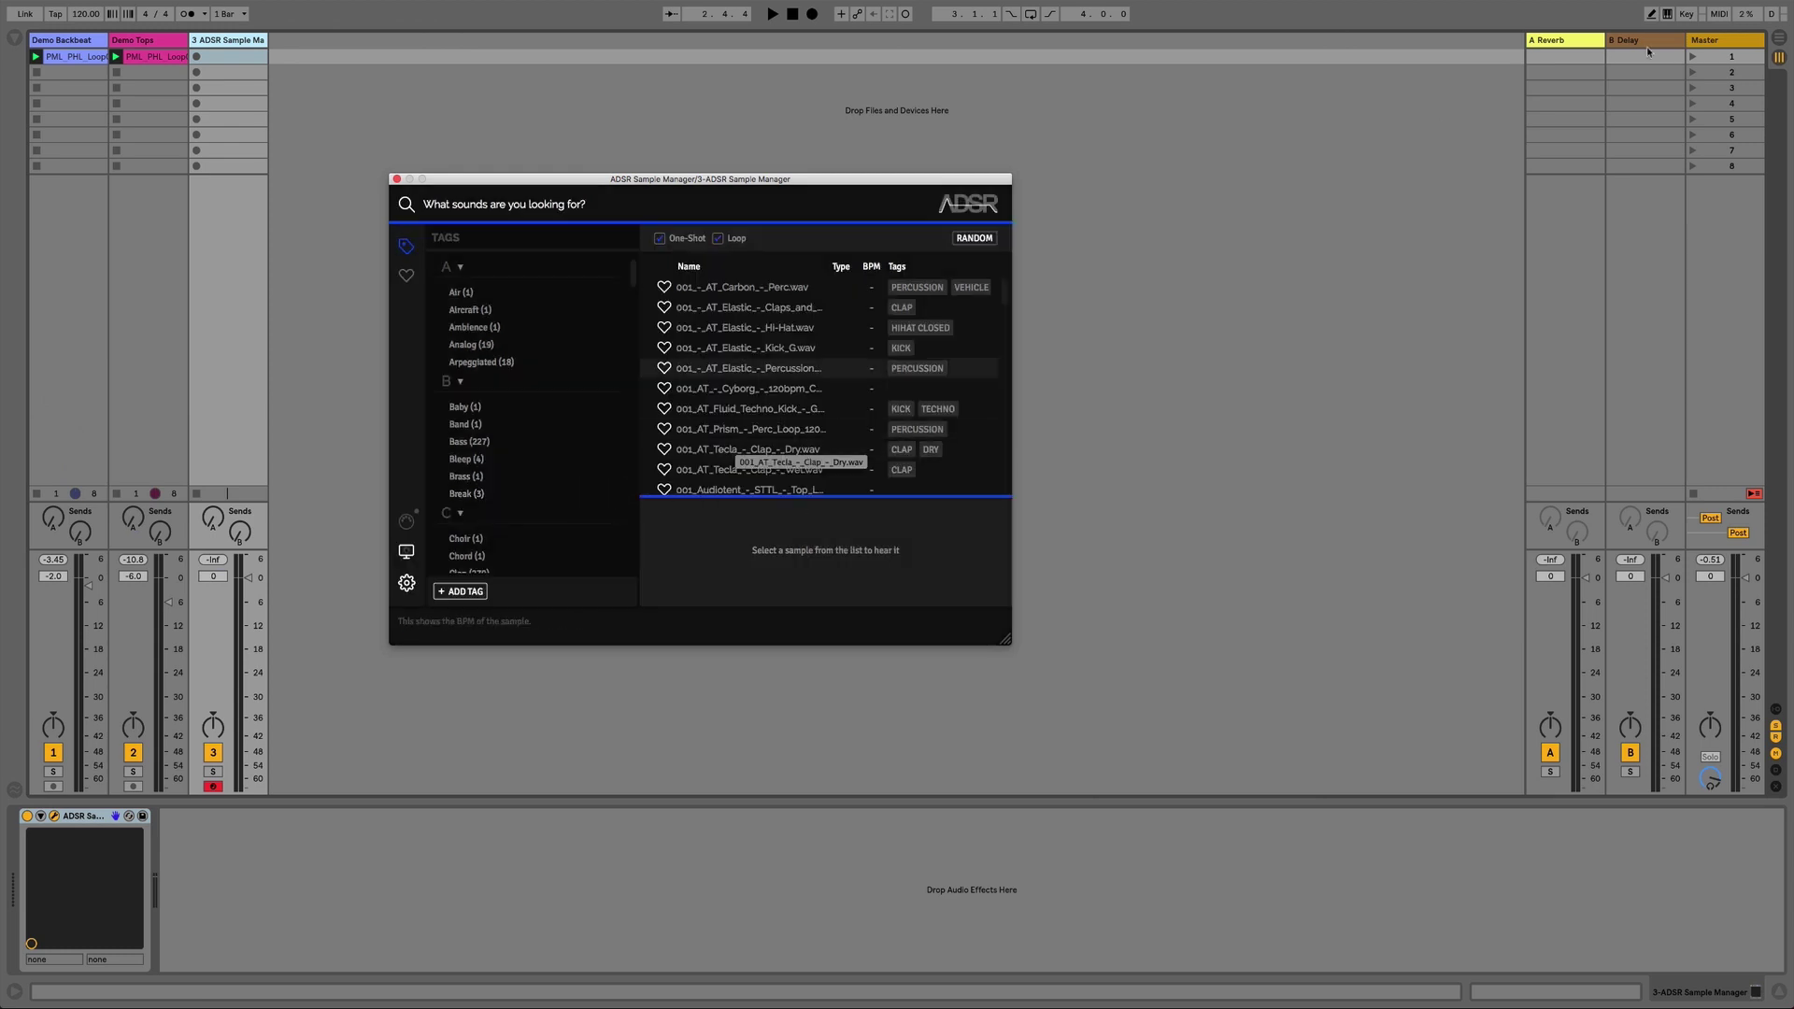
left_click(1668, 14)
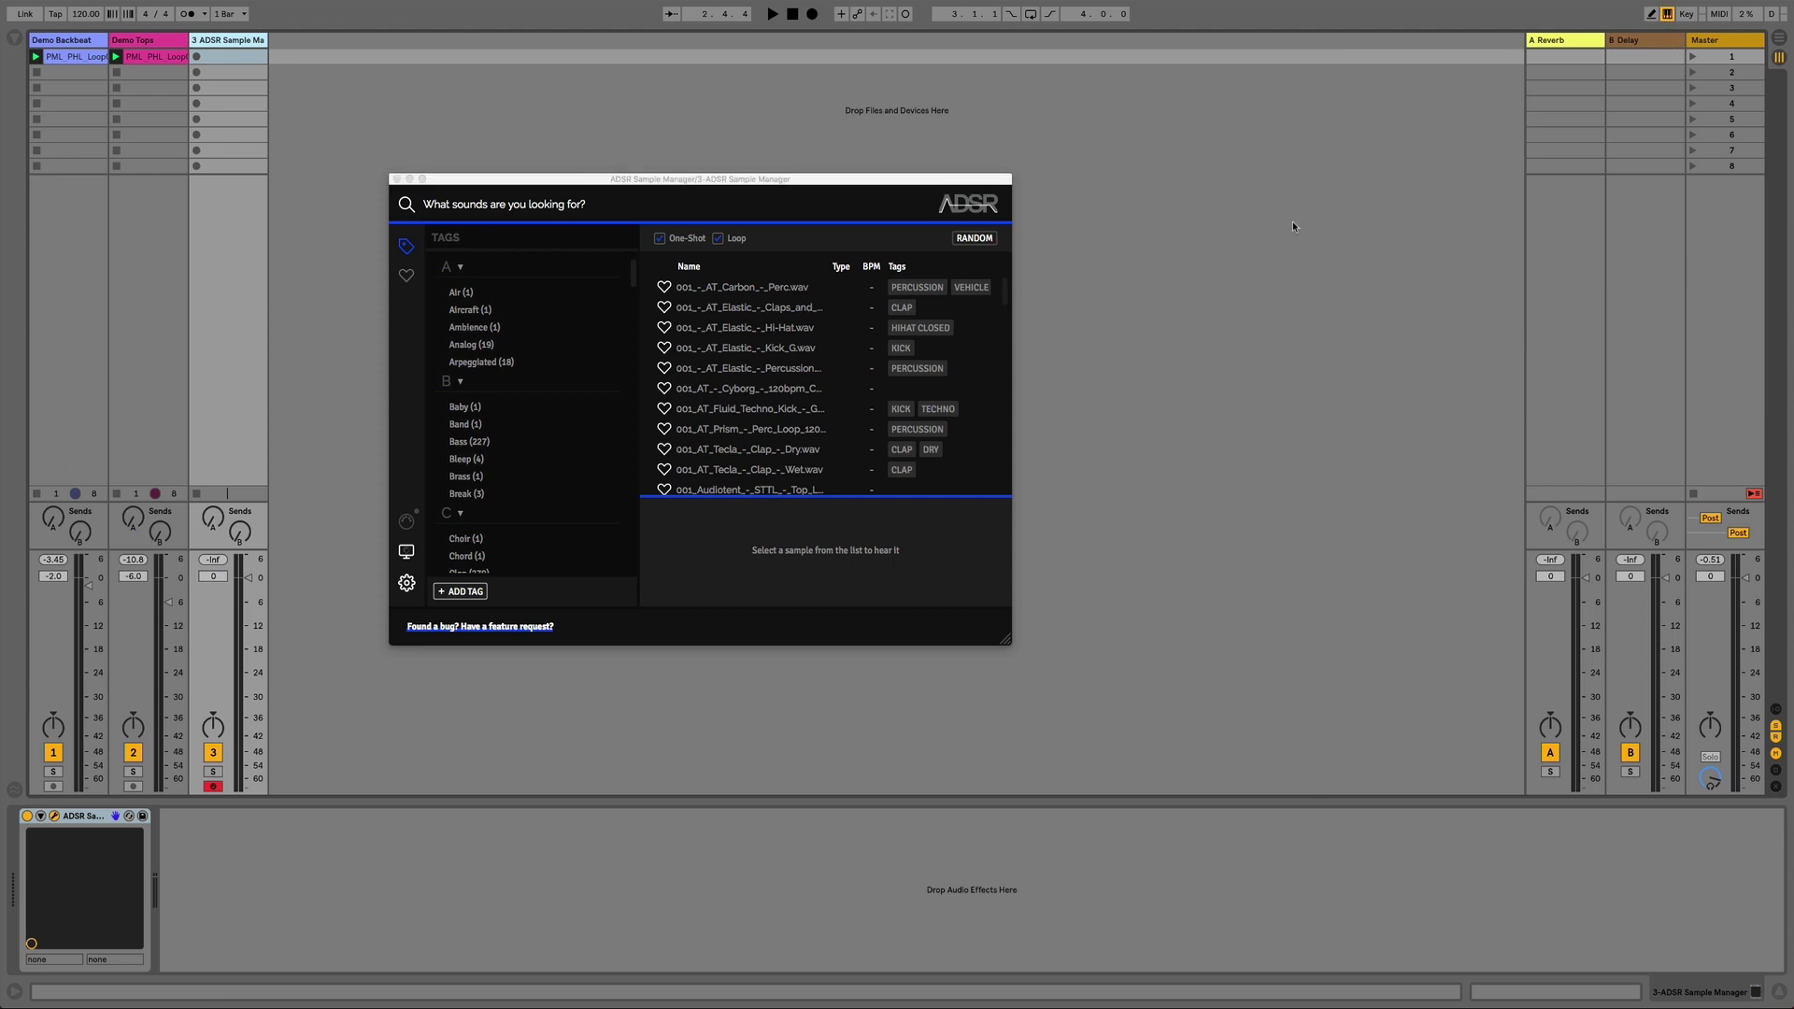
left_click(748, 369)
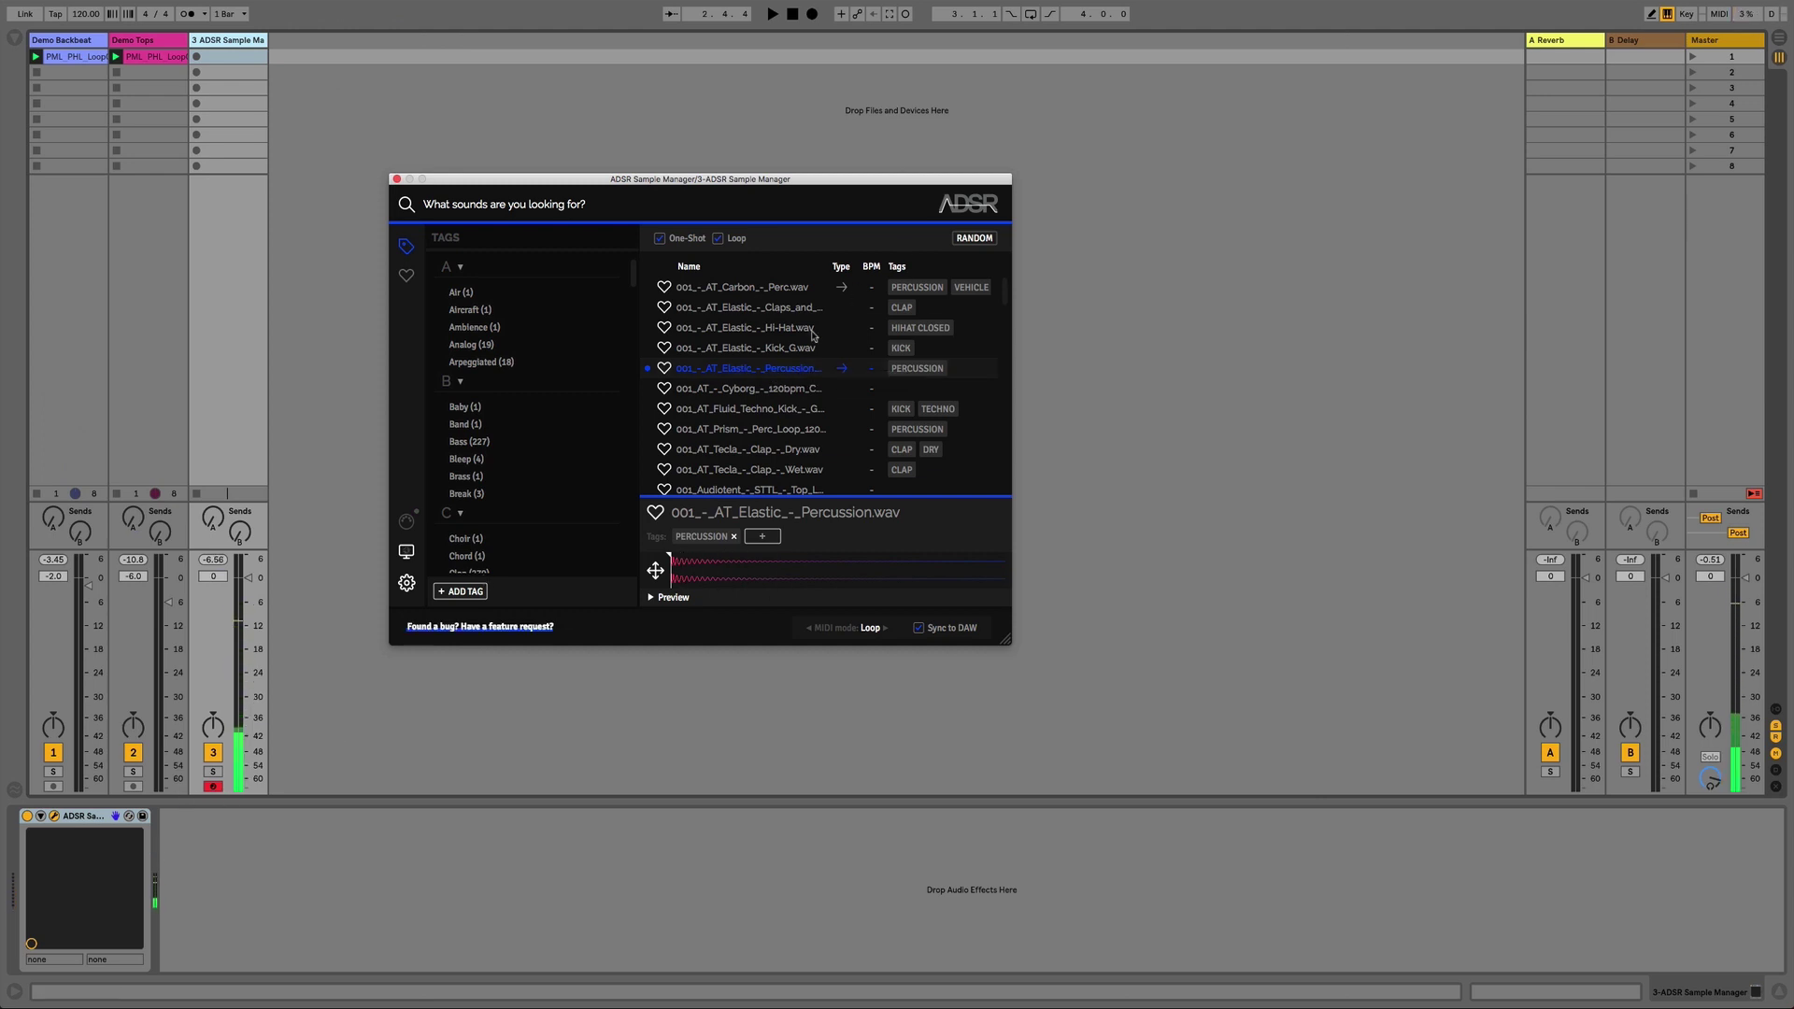
double_click(221, 53)
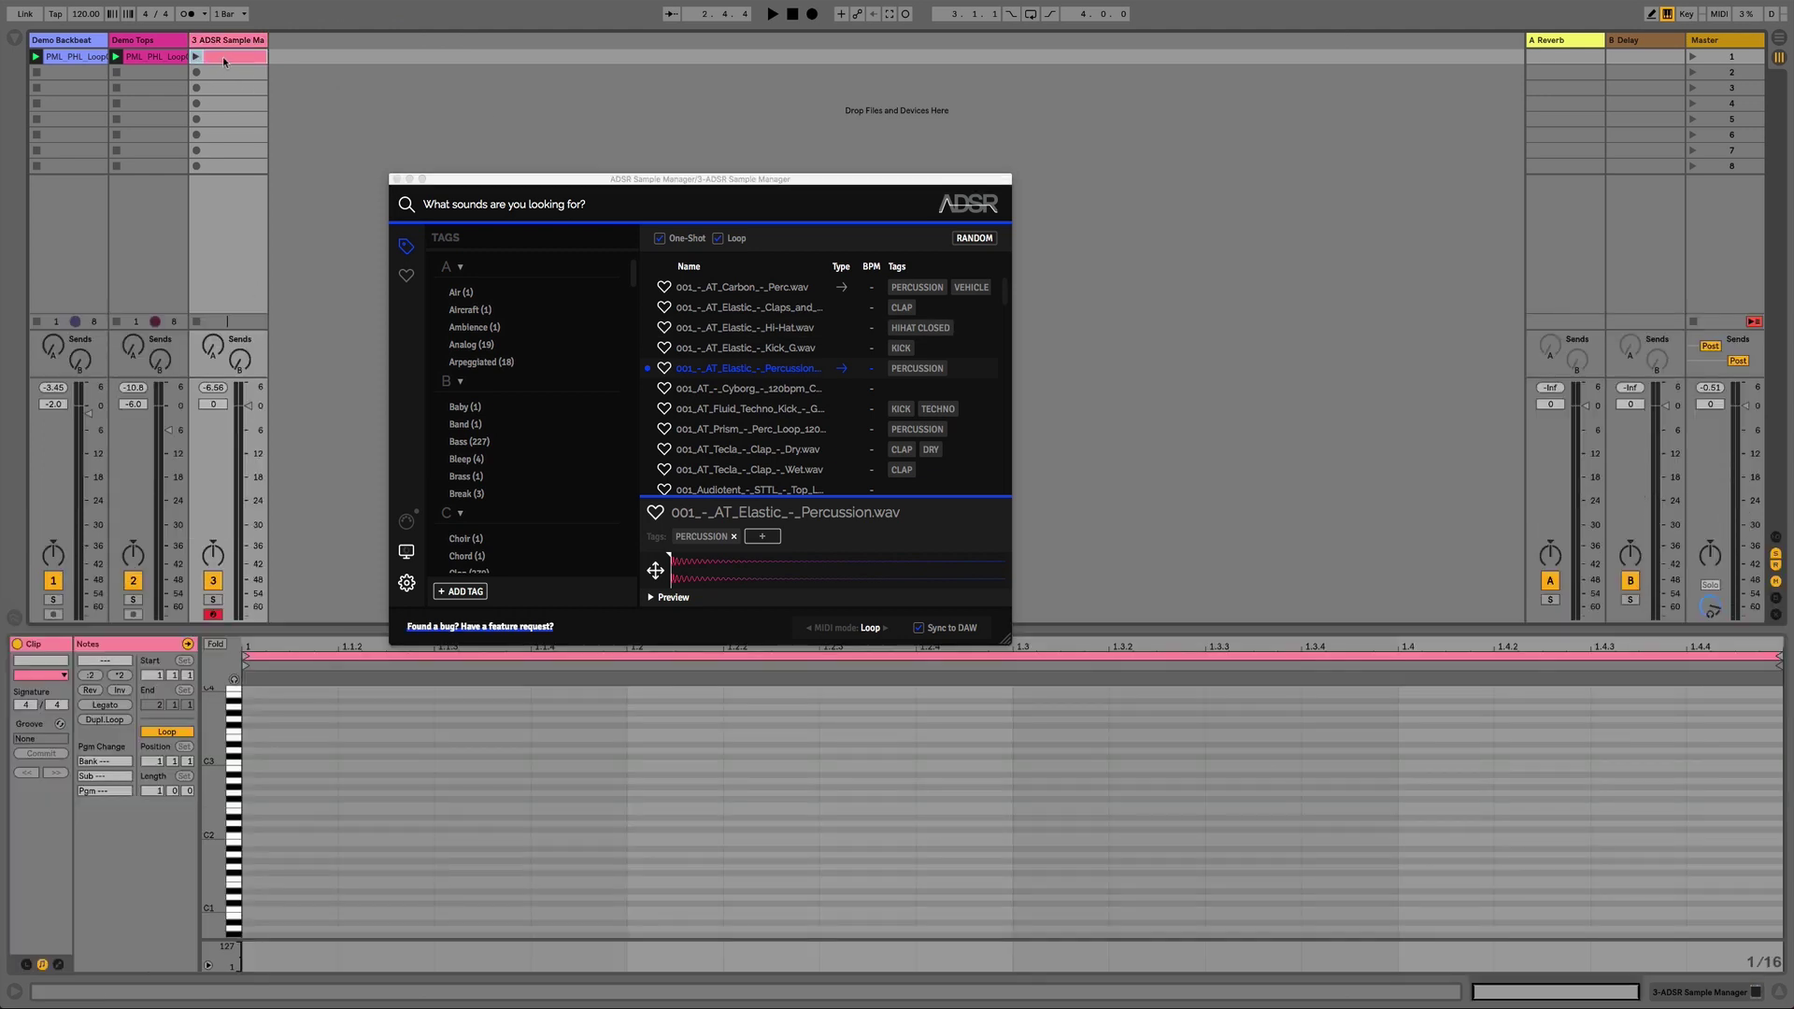
key("Delete")
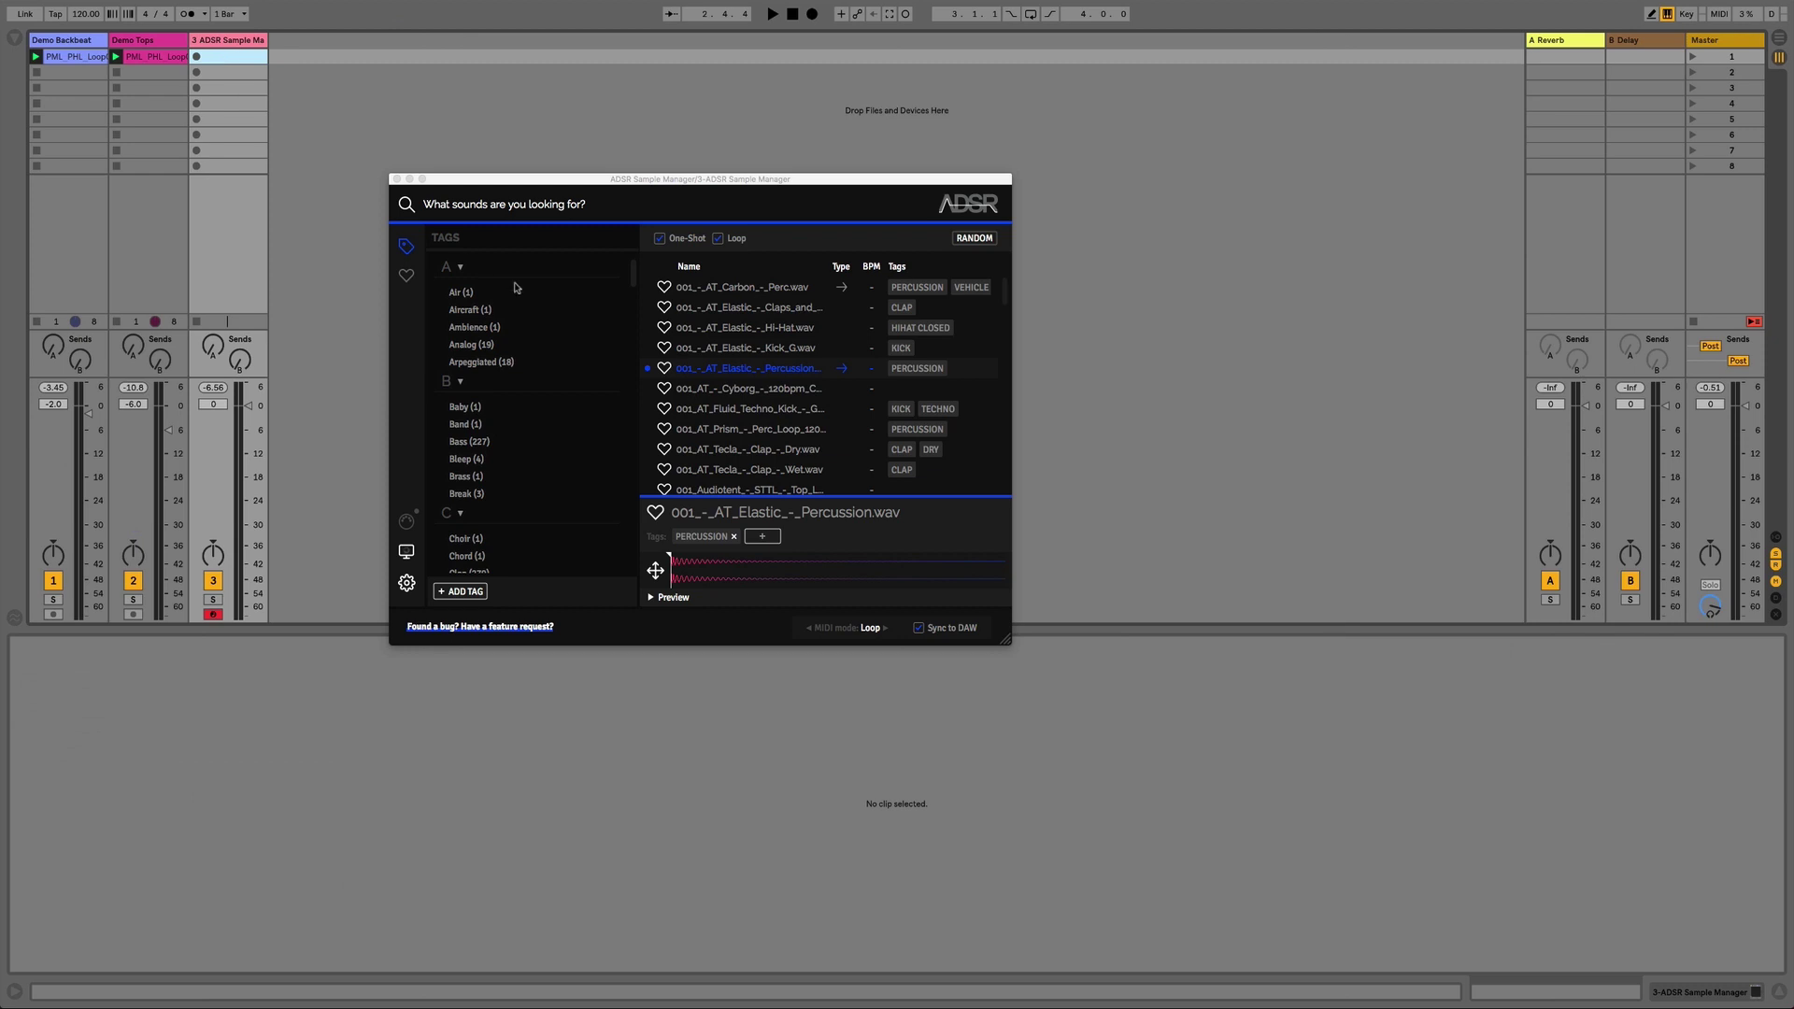
Step: Filter by the Bleep tag, load the Galaxy Interval Blip sample, then clear the BLEEP filter
left_click(408, 252)
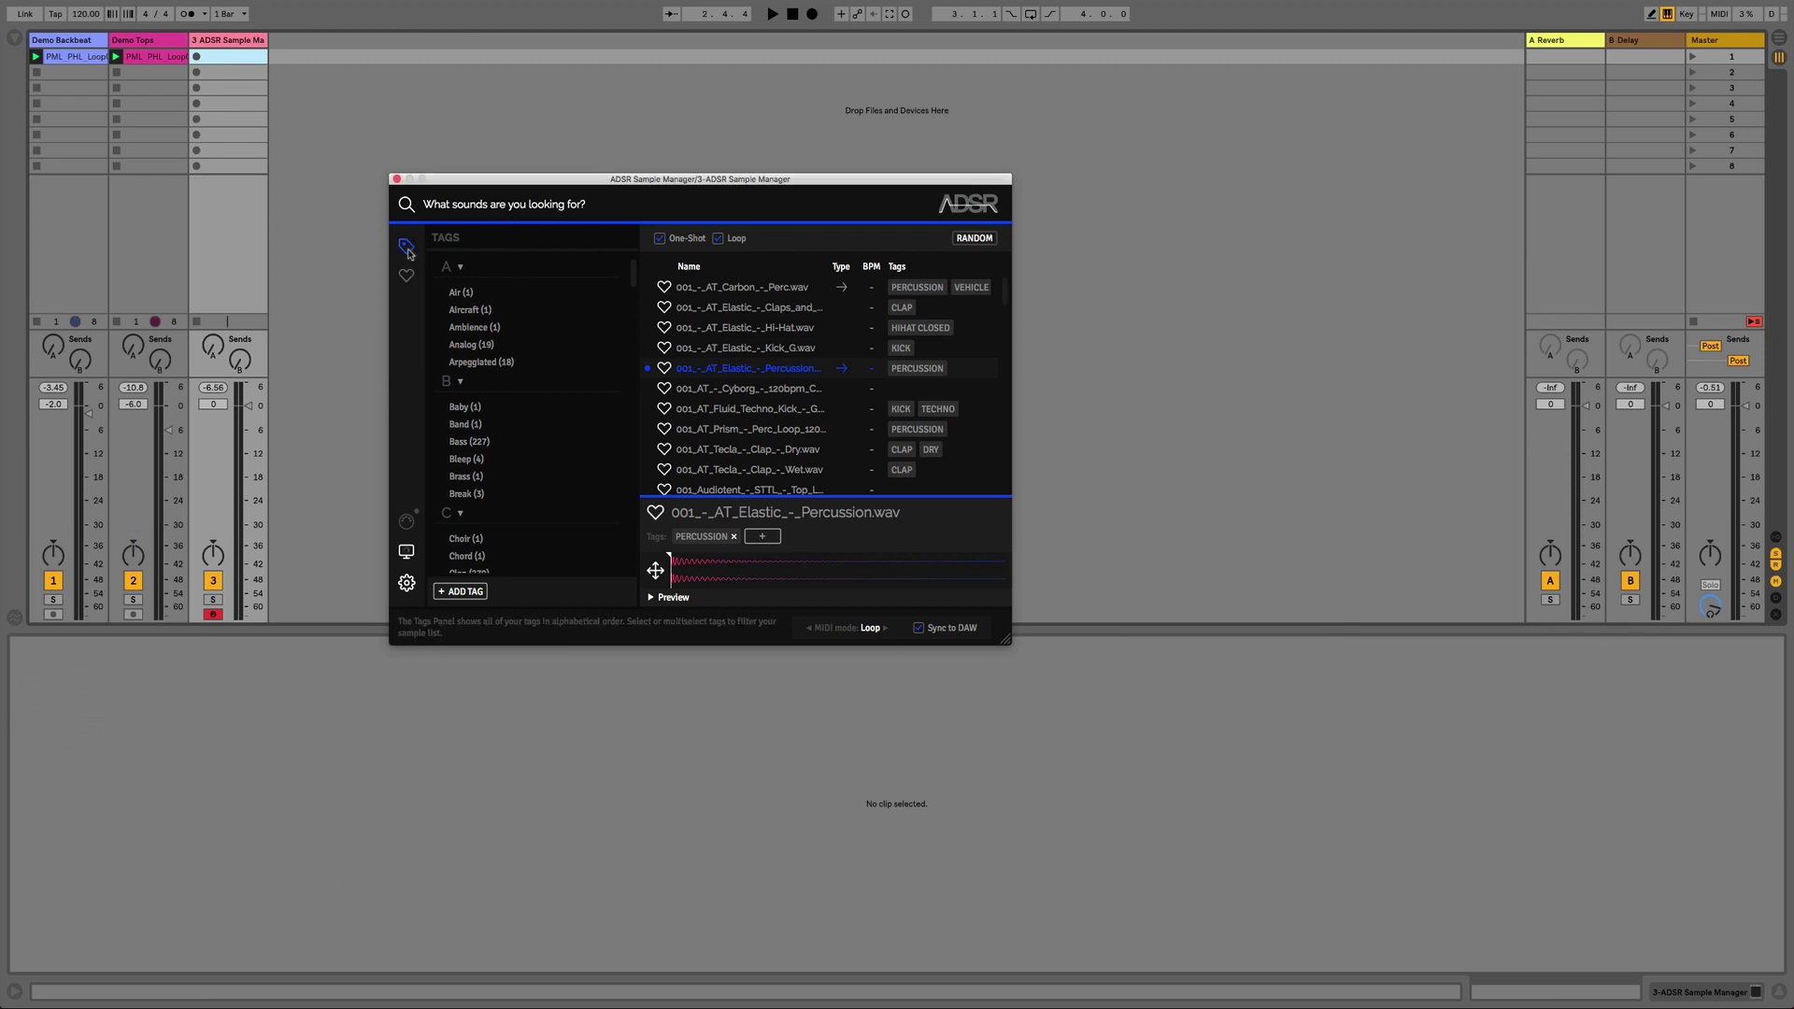
left_click(470, 309)
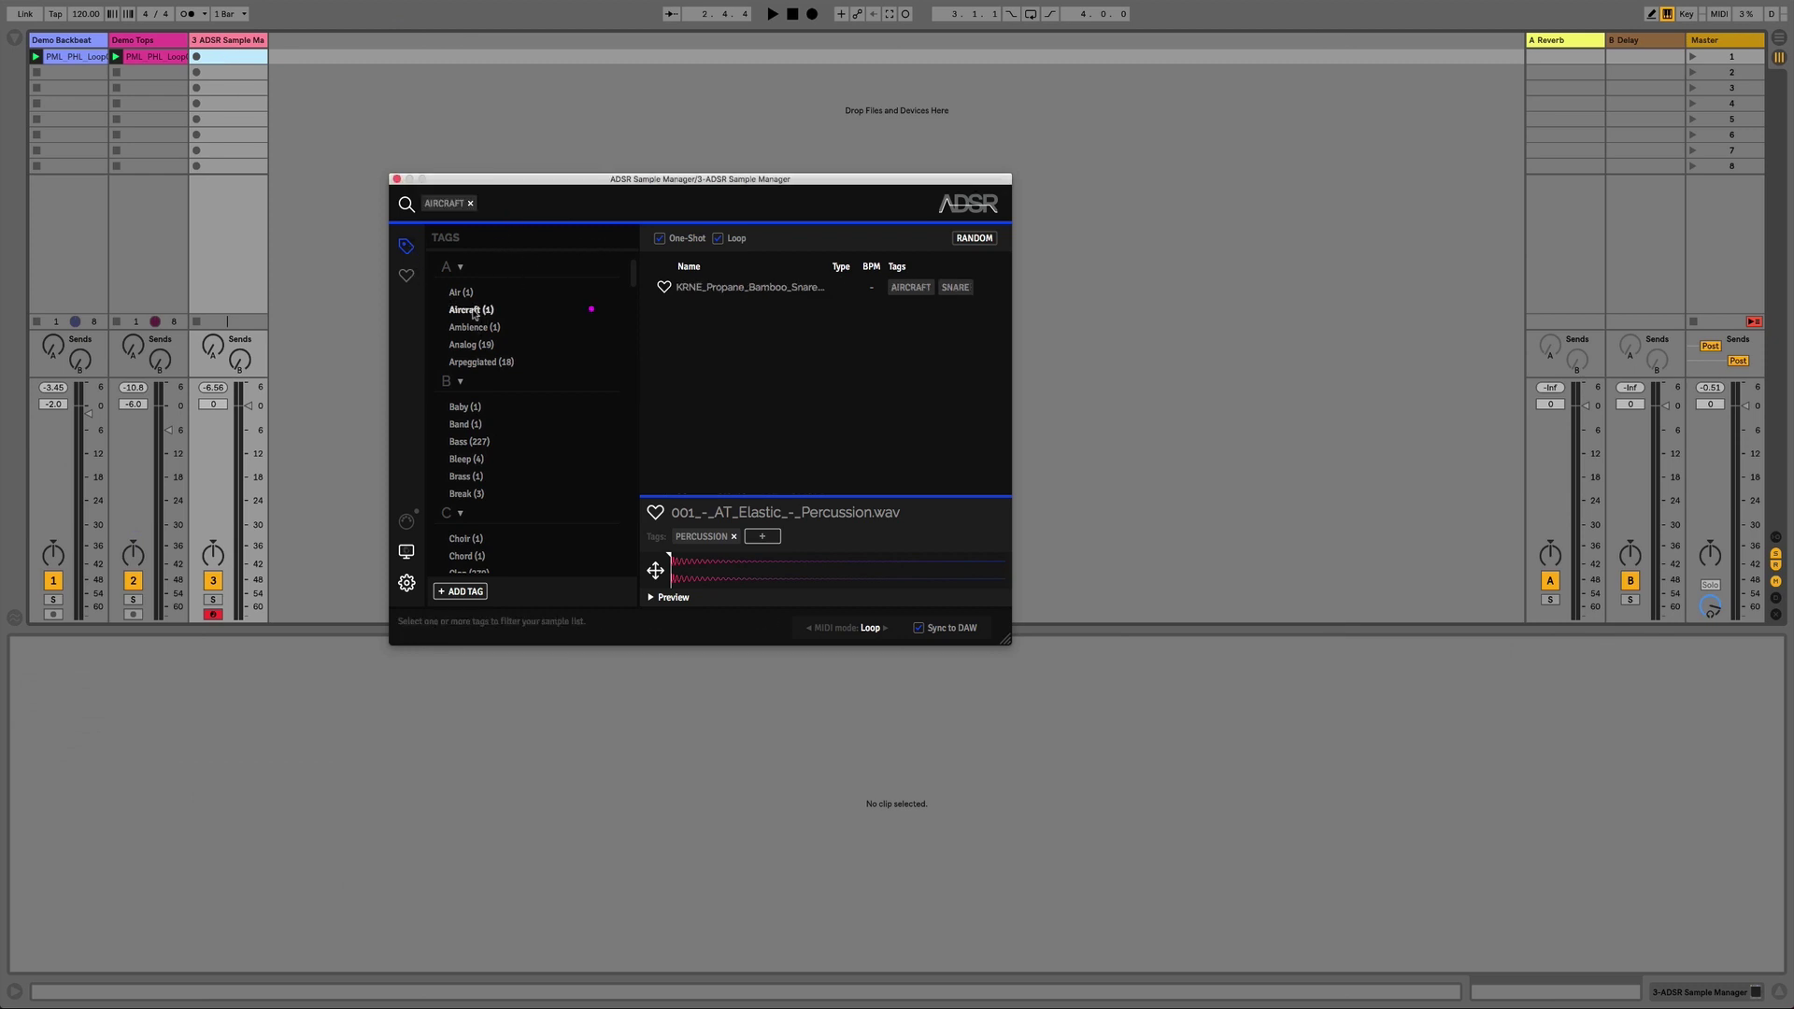
left_click(470, 309)
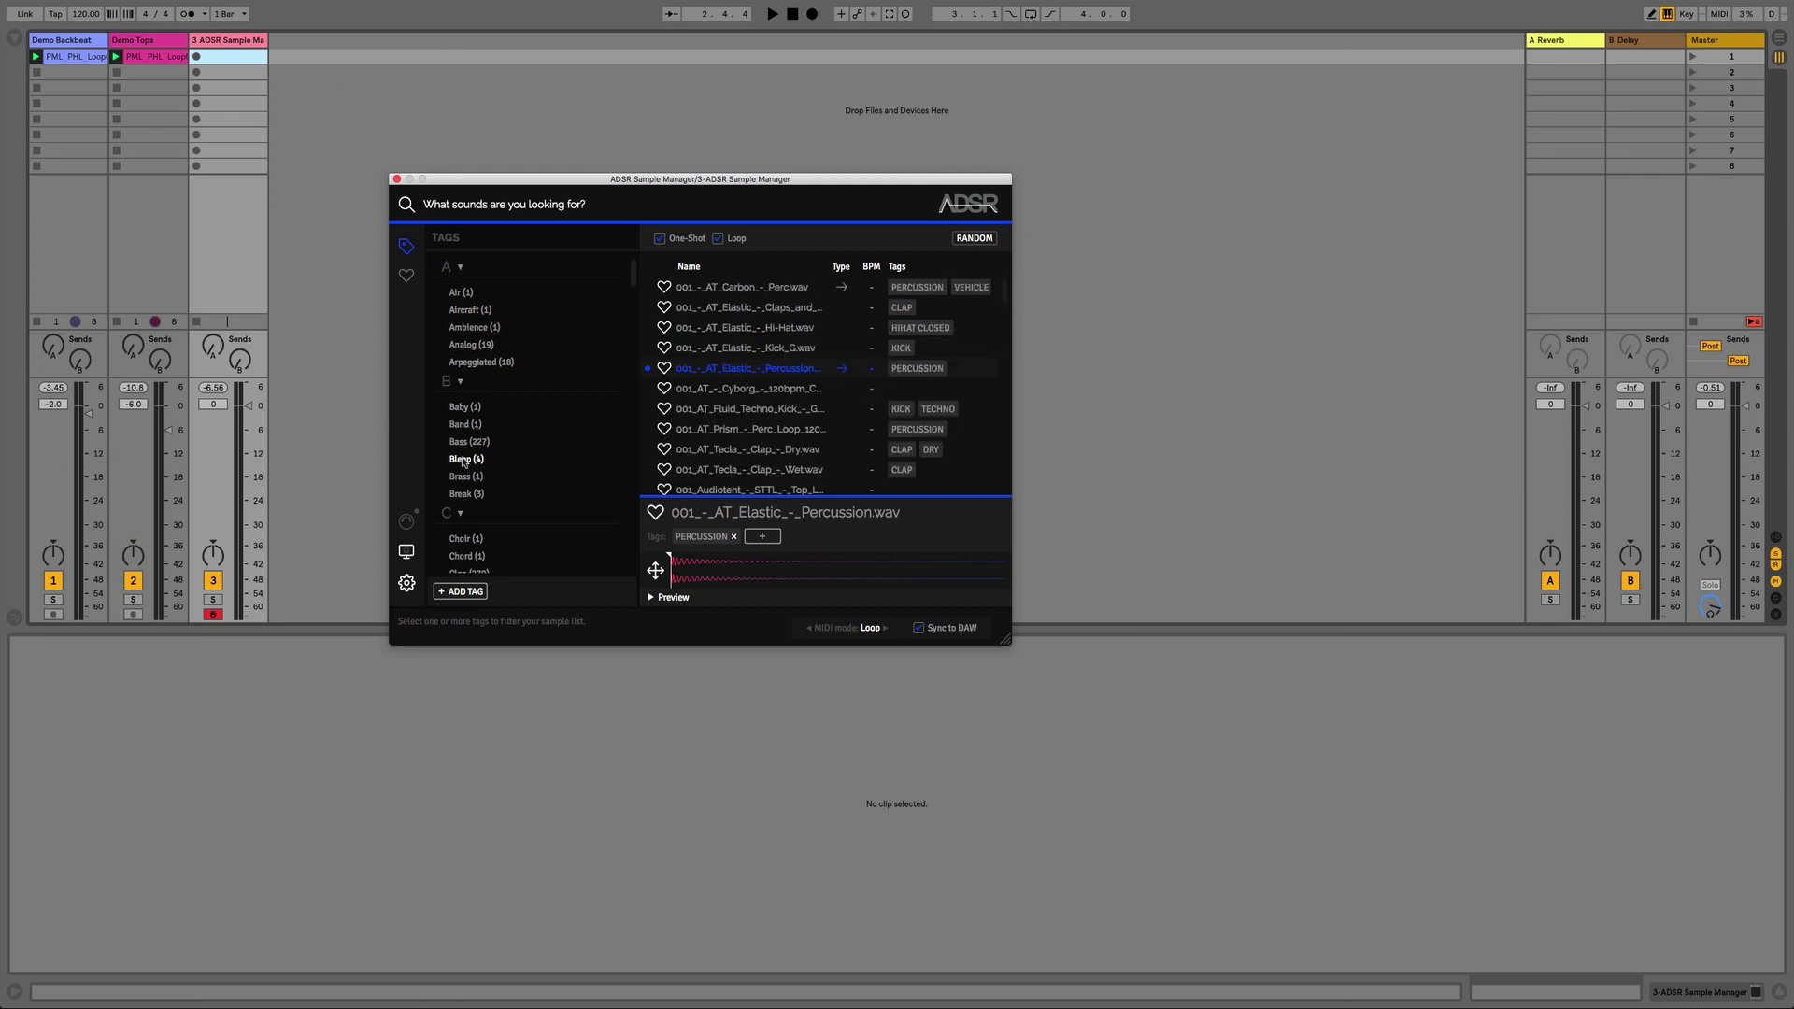
left_click(463, 460)
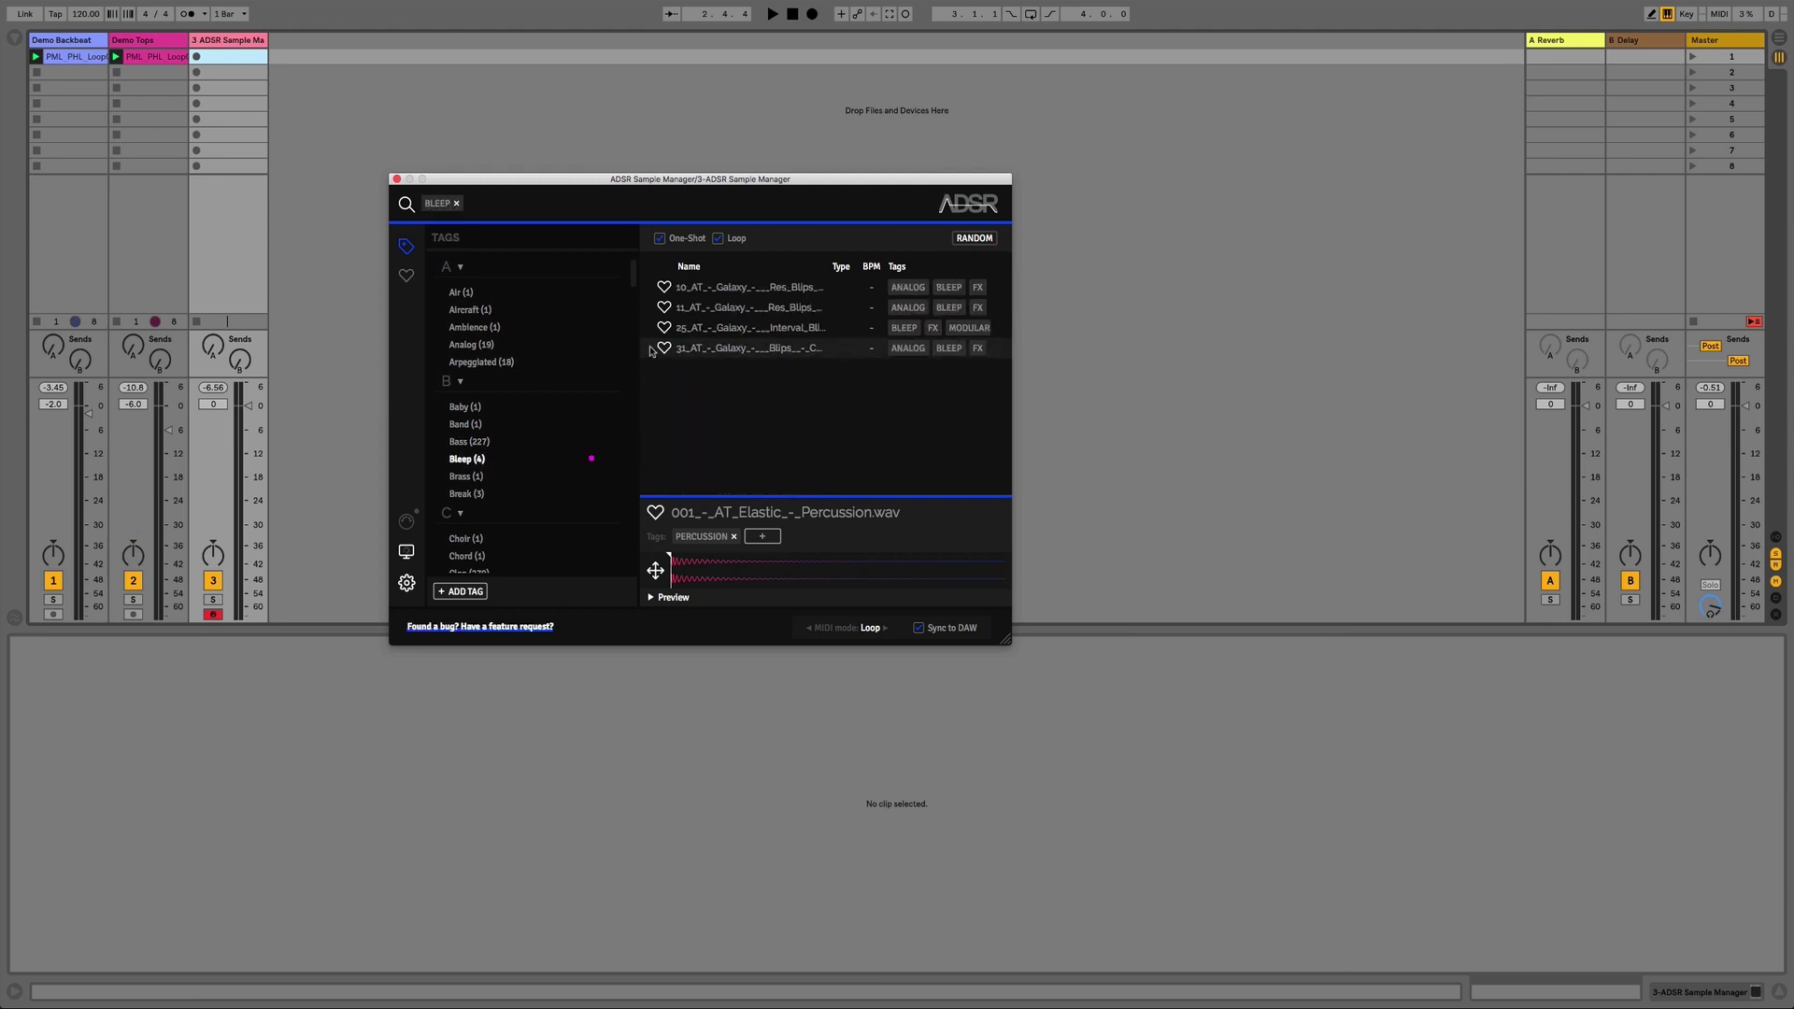
left_click(728, 328)
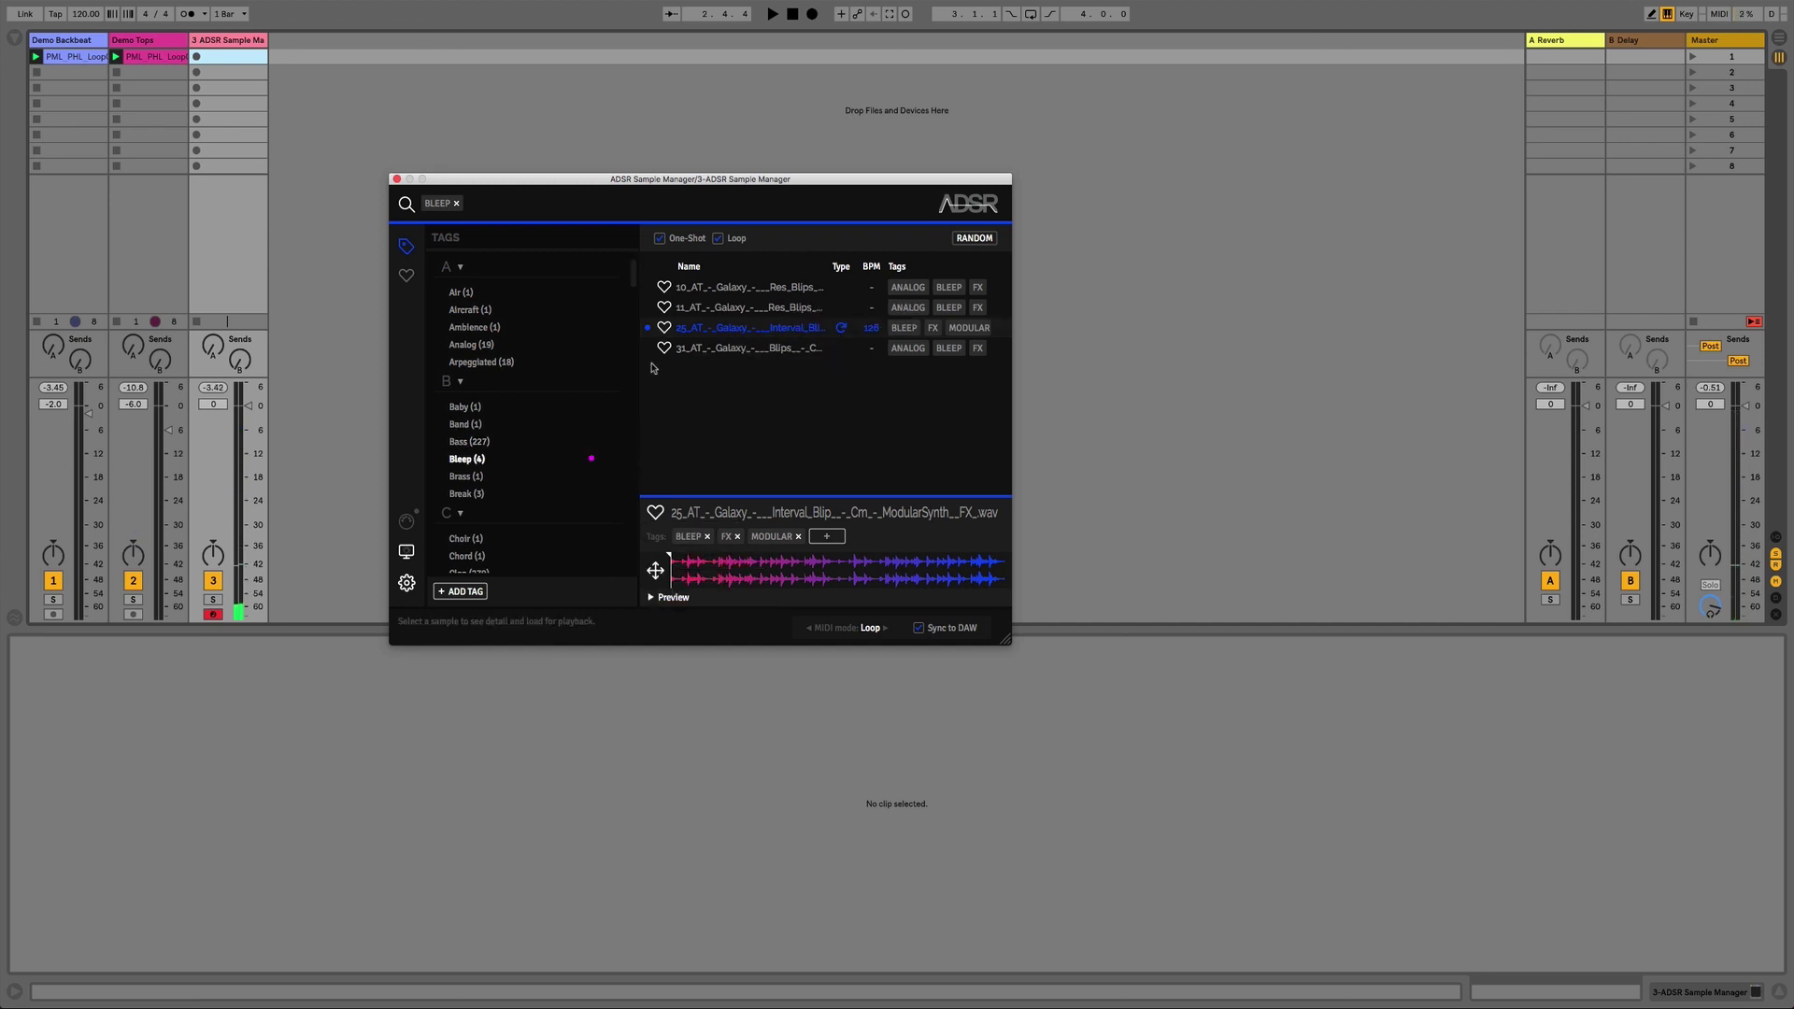
left_click(455, 203)
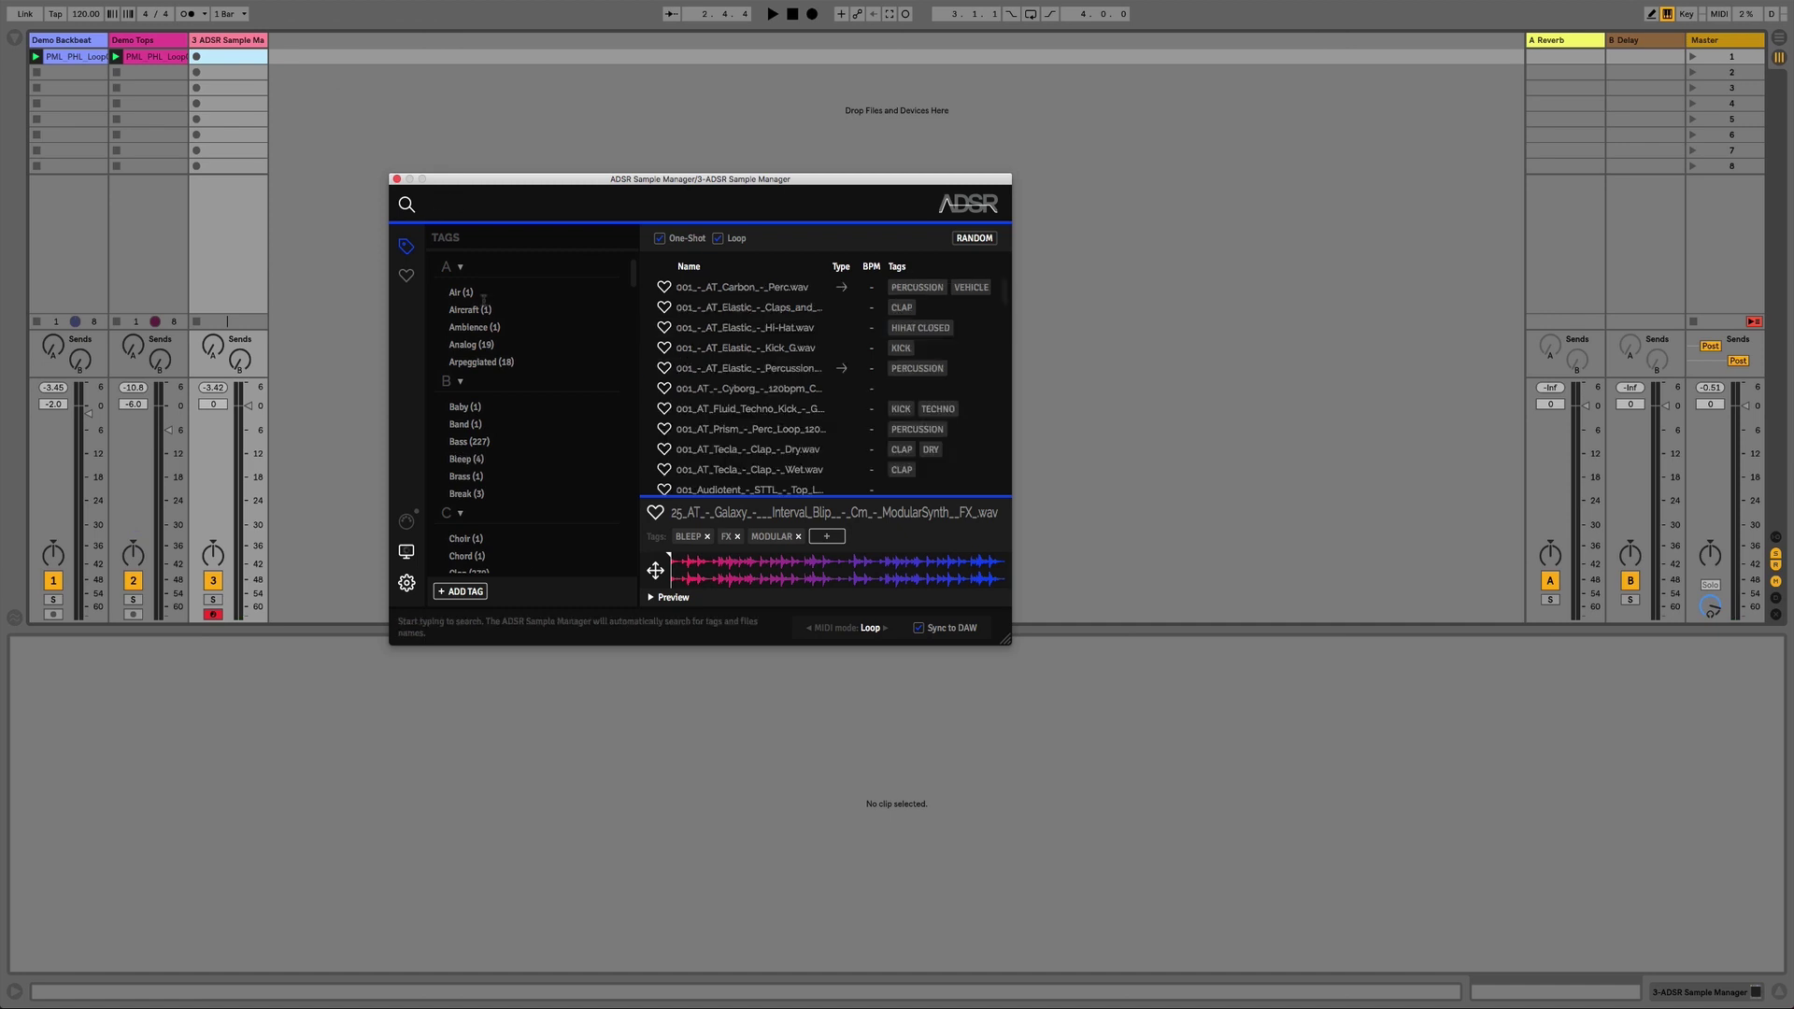
Step: Open the Organic Elements pack page on Splice and download all 564 samples
mouse_move(390, 976)
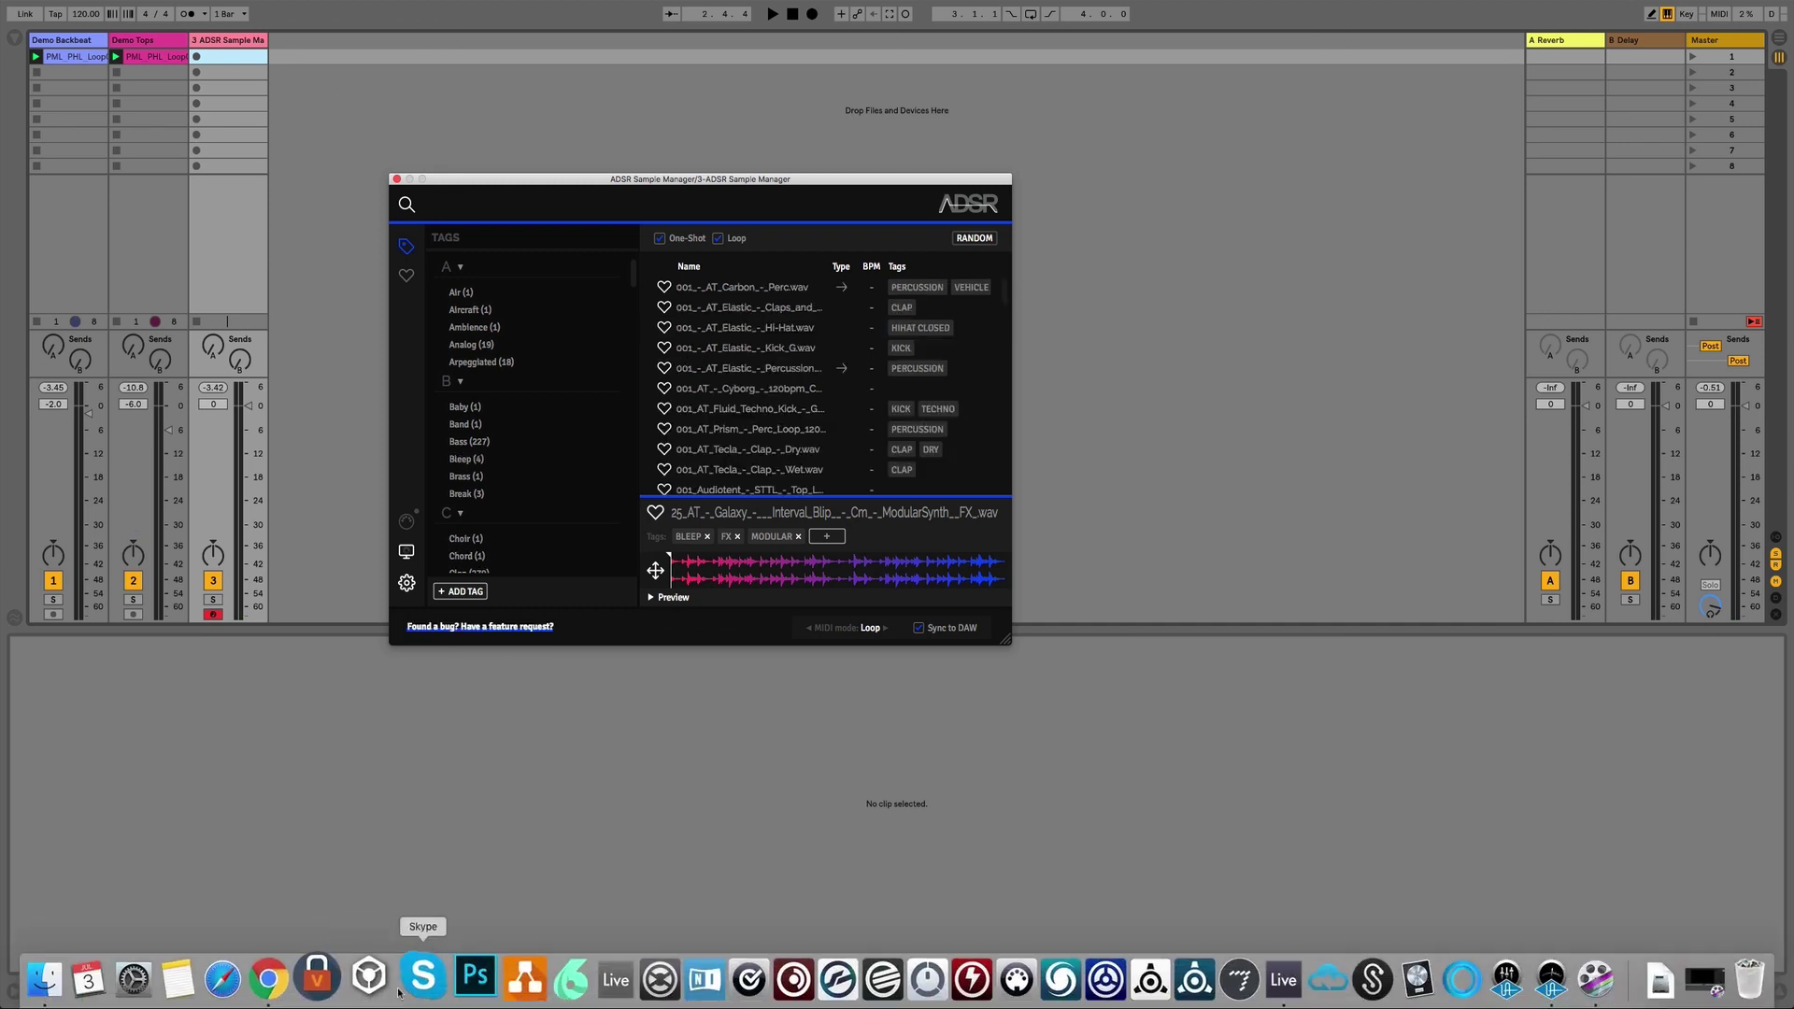
left_click(285, 977)
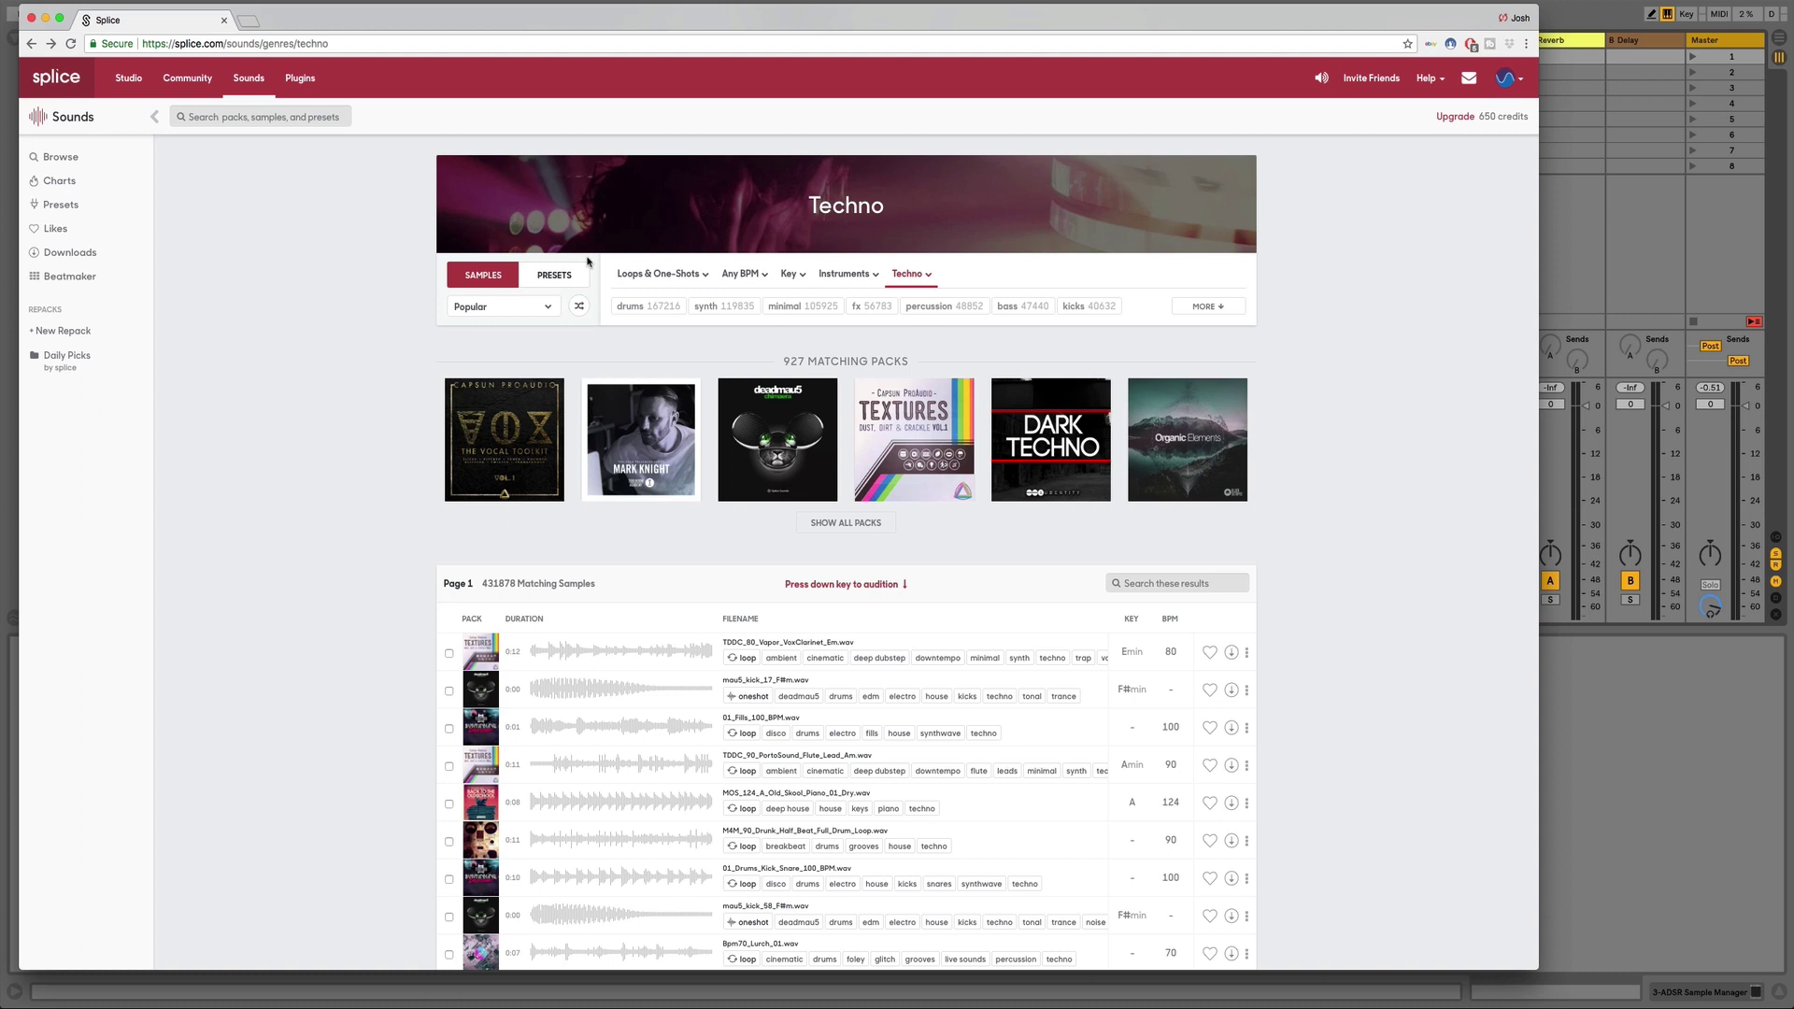
left_click_drag(419, 20, 420, 18)
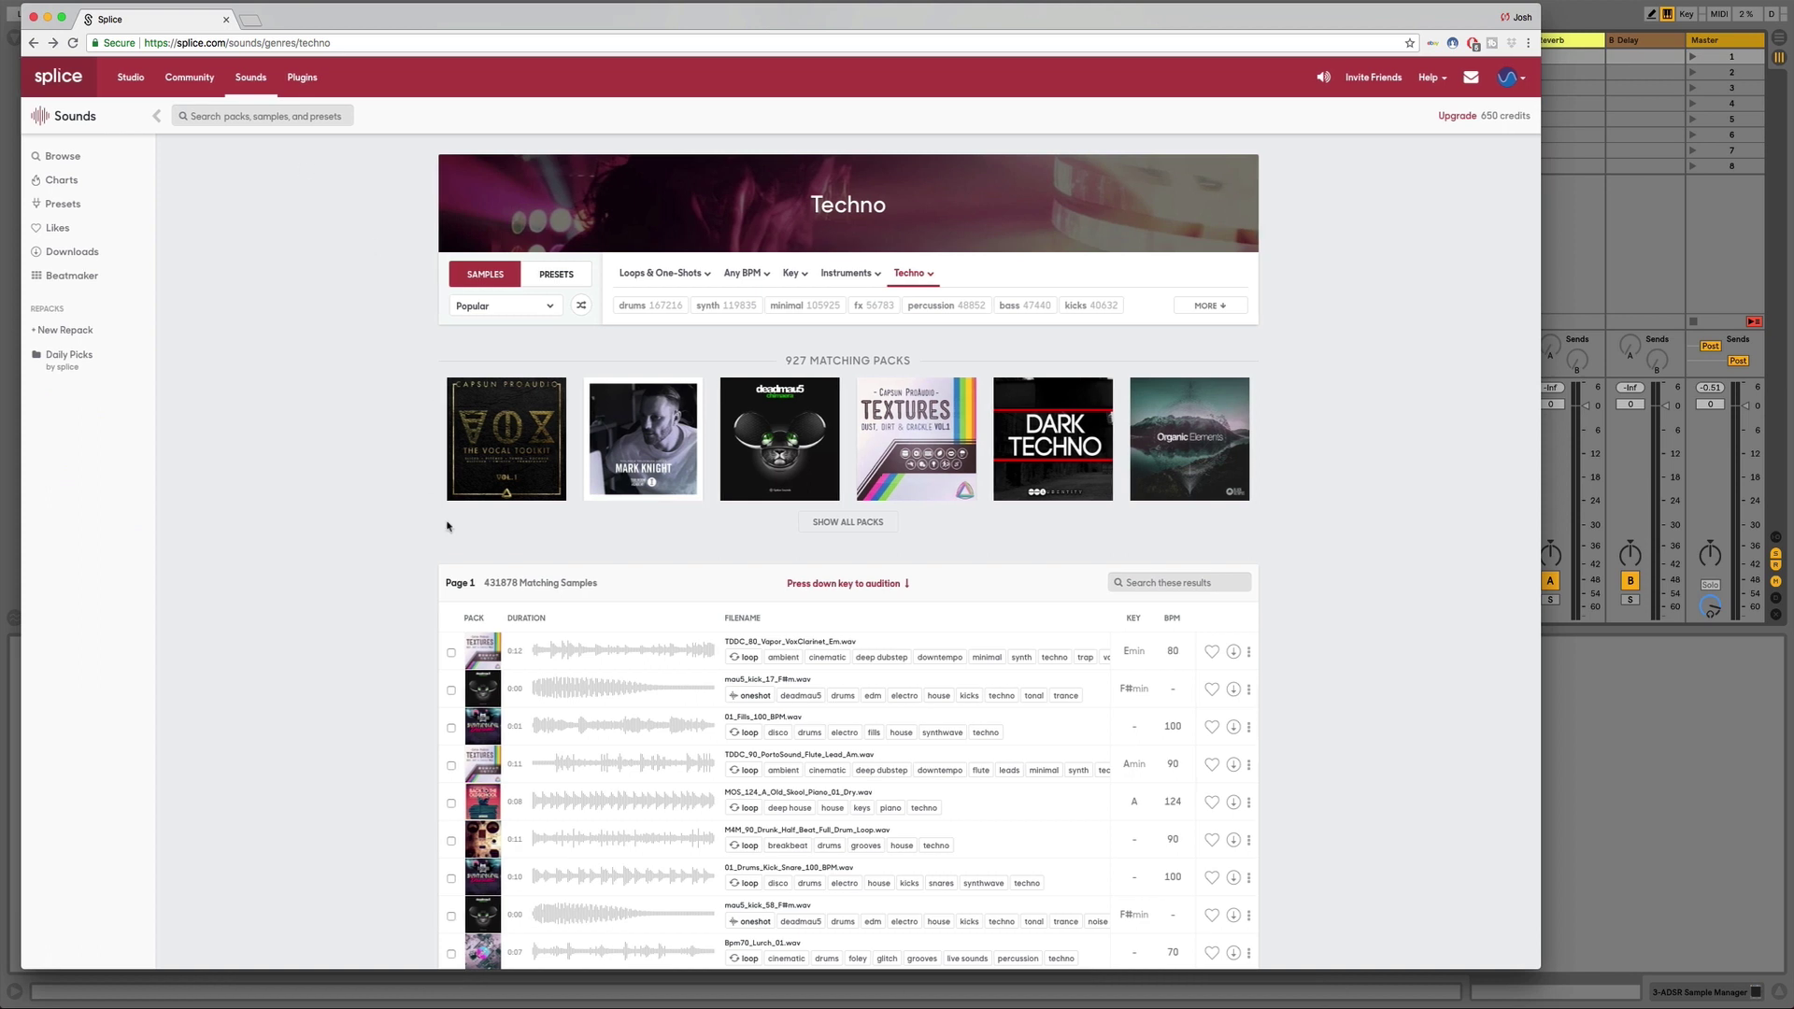
left_click(1230, 440)
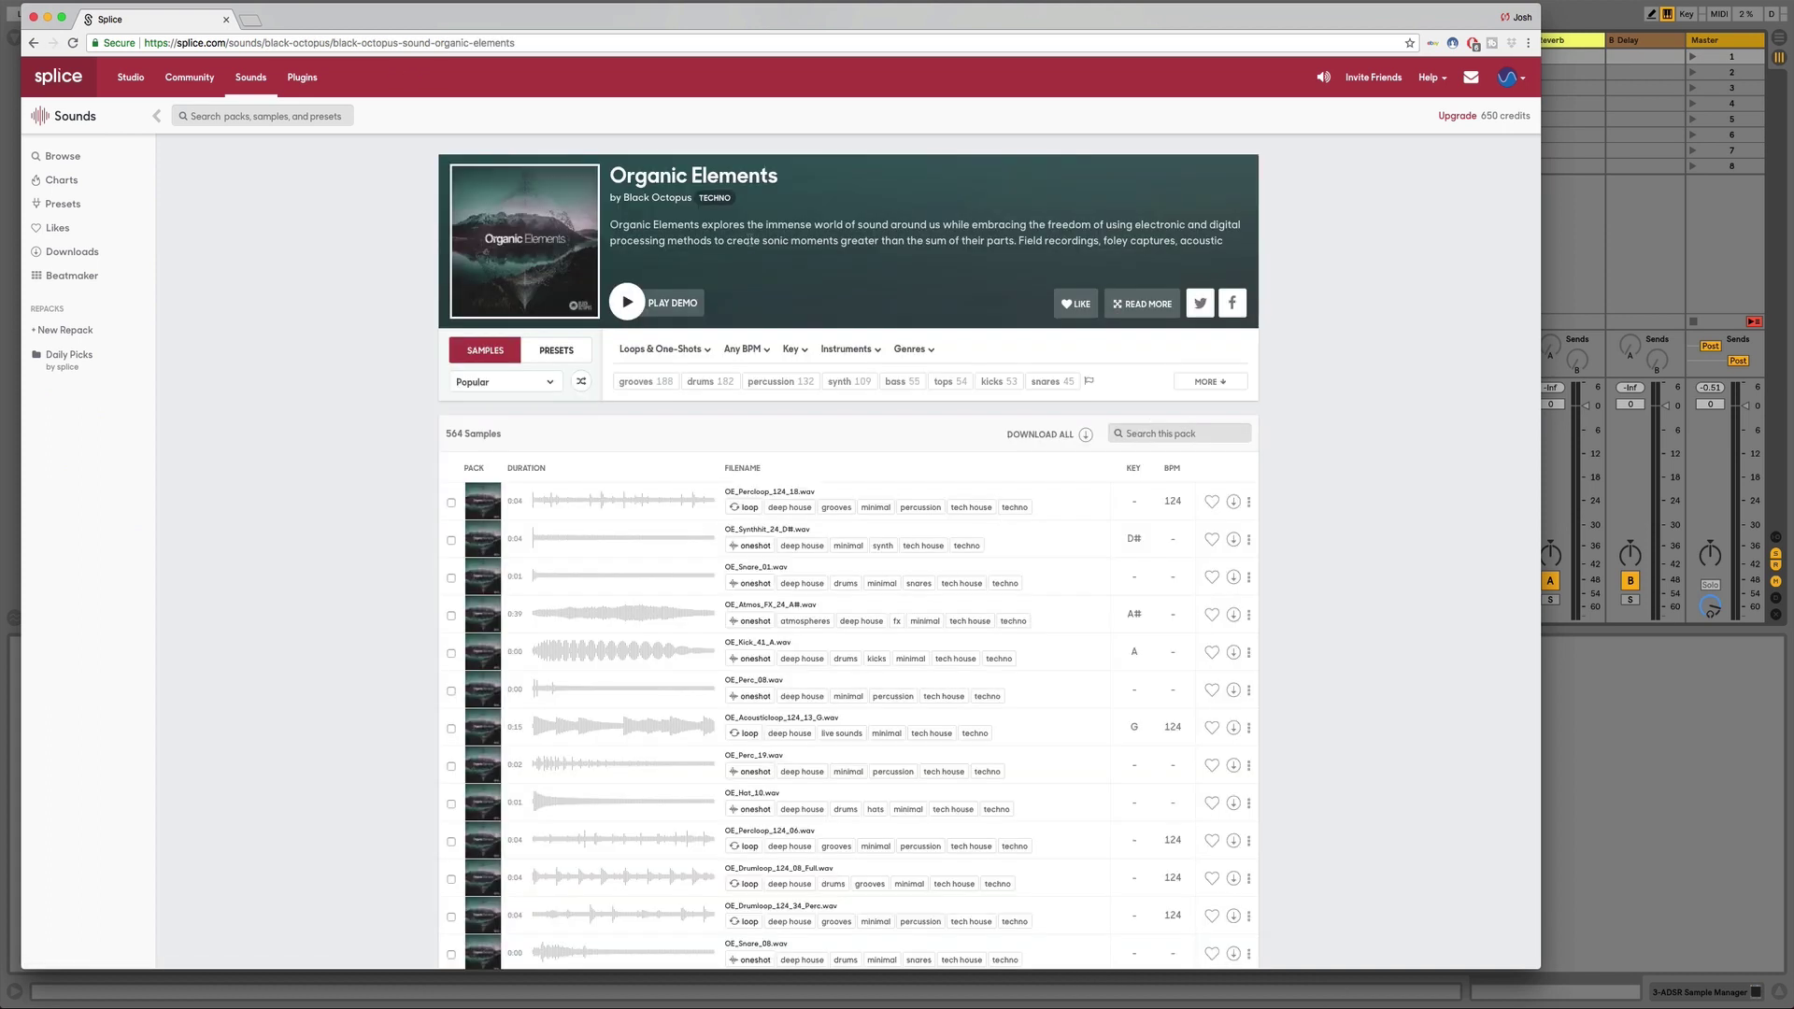
scroll(752, 241, "down", 1)
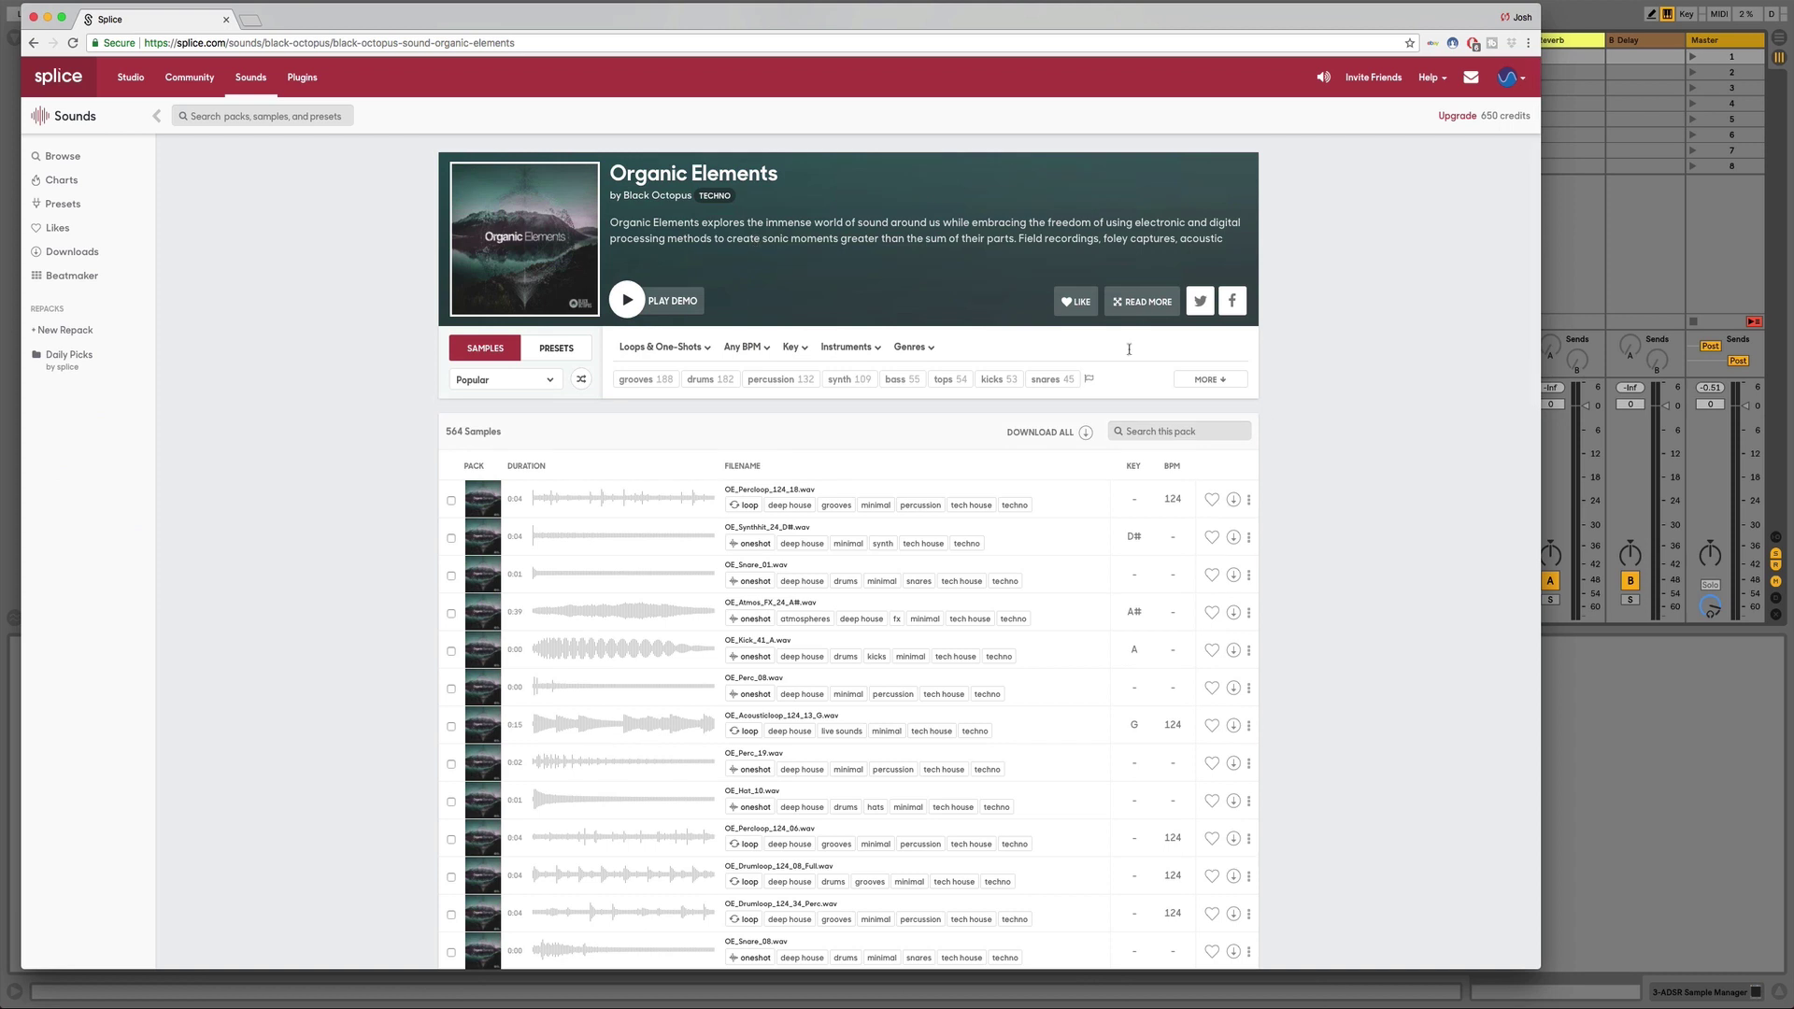
left_click(1066, 436)
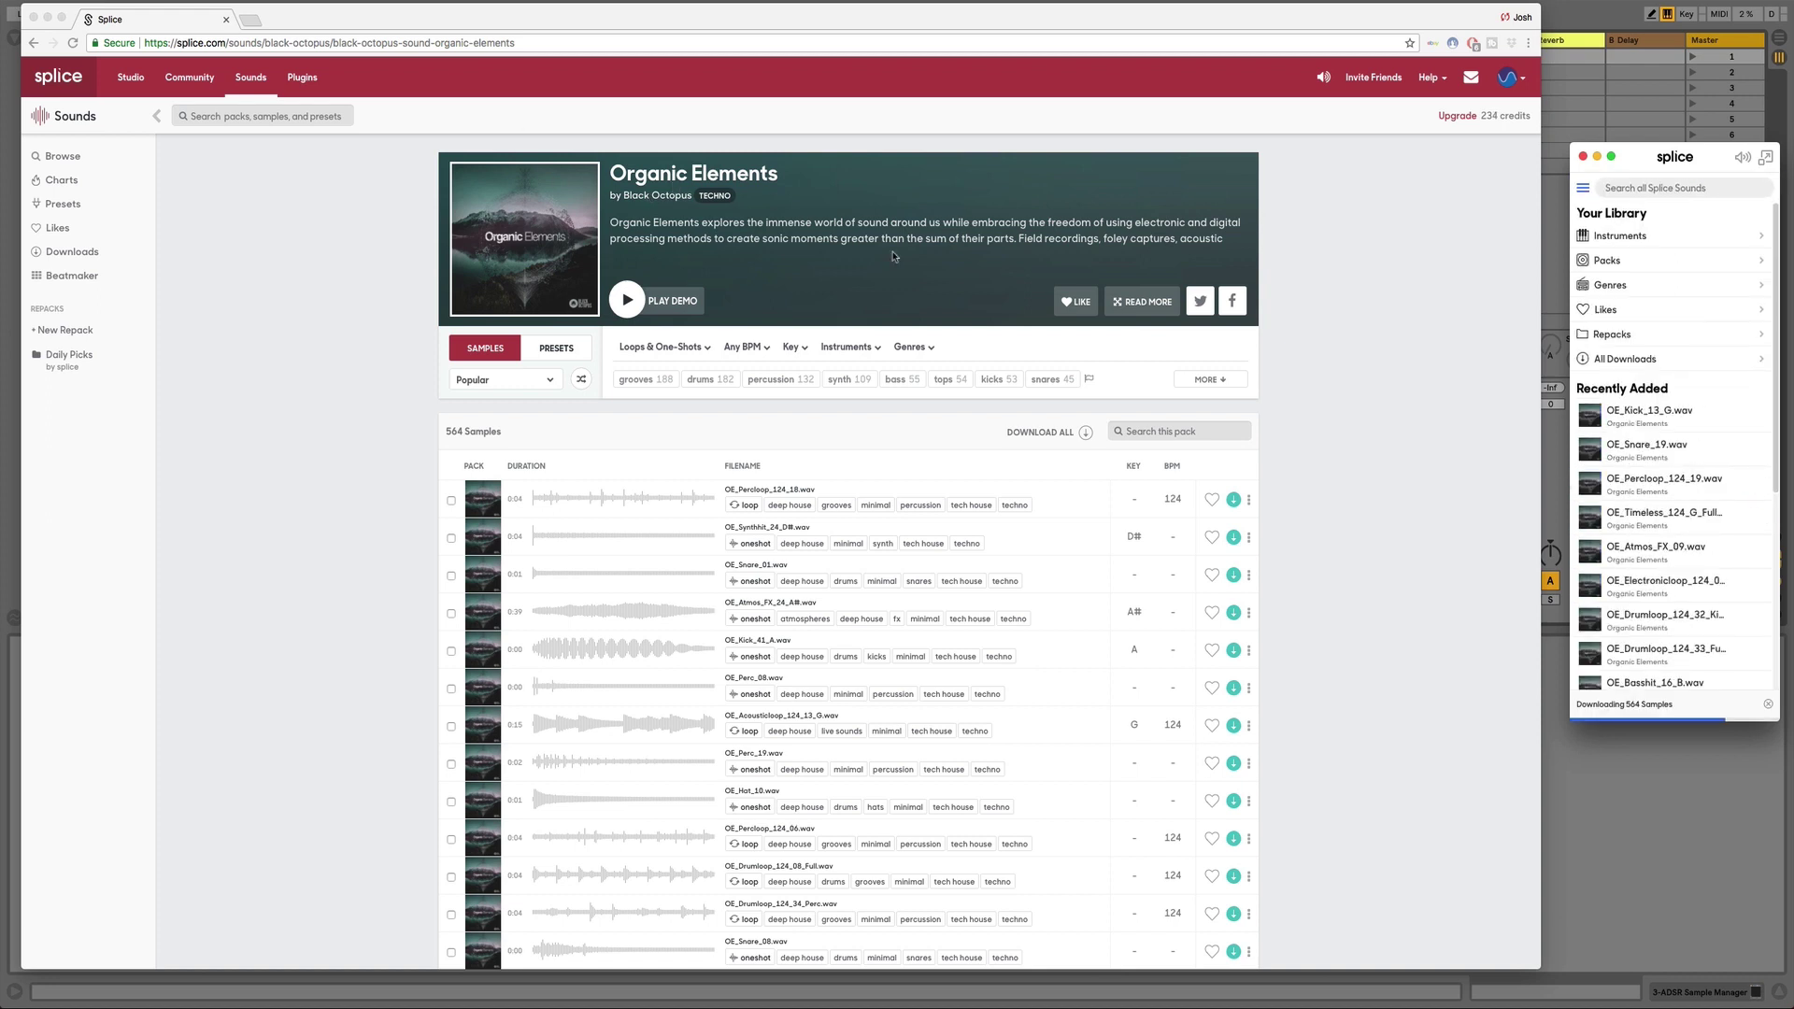
Step: Watch Splice's Recently Added list fill with Organic Elements files such as OE_Synthhit_10_G.wav
mouse_move(1589, 425)
Step: Close the Splice panel and refresh the sounds library in ADSR, now counting 2379 audio files
left_click(1577, 140)
left_click(1577, 134)
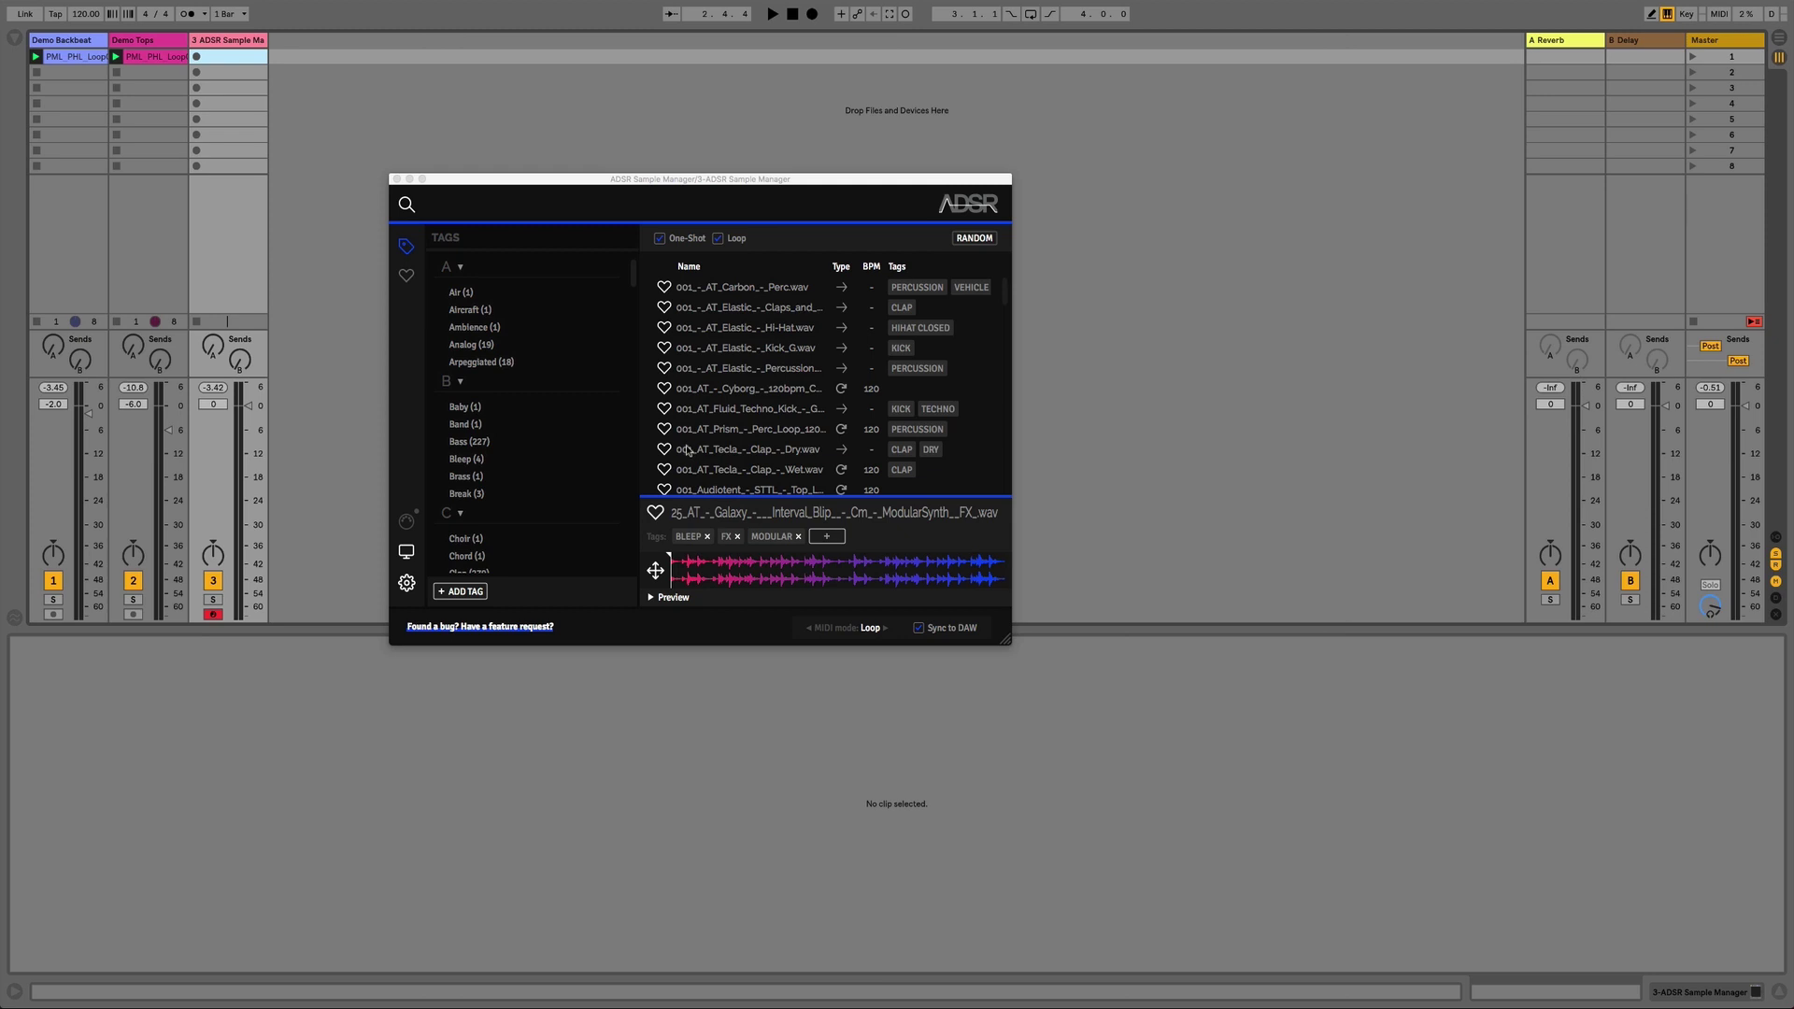
left_click(411, 553)
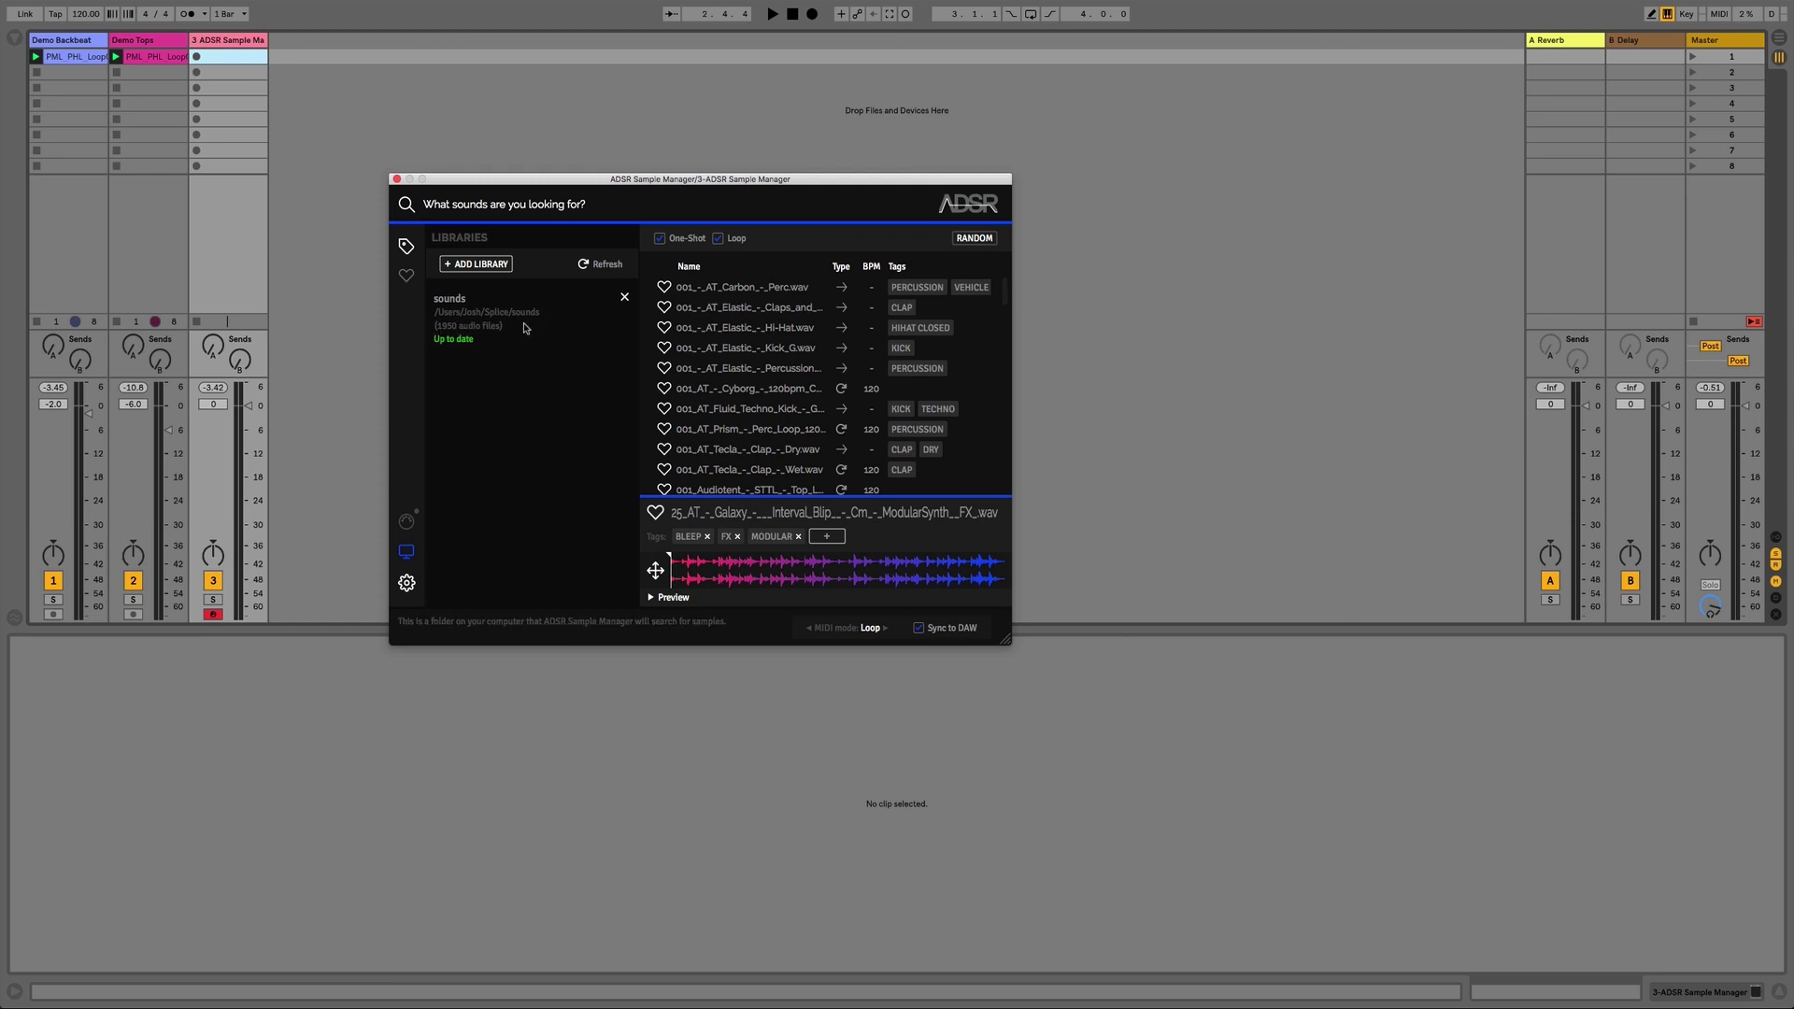
left_click(586, 267)
Step: Search 'OE' and audition acoustic loops 124_03_A, 124_11_C# and 124_16_A
left_click(405, 246)
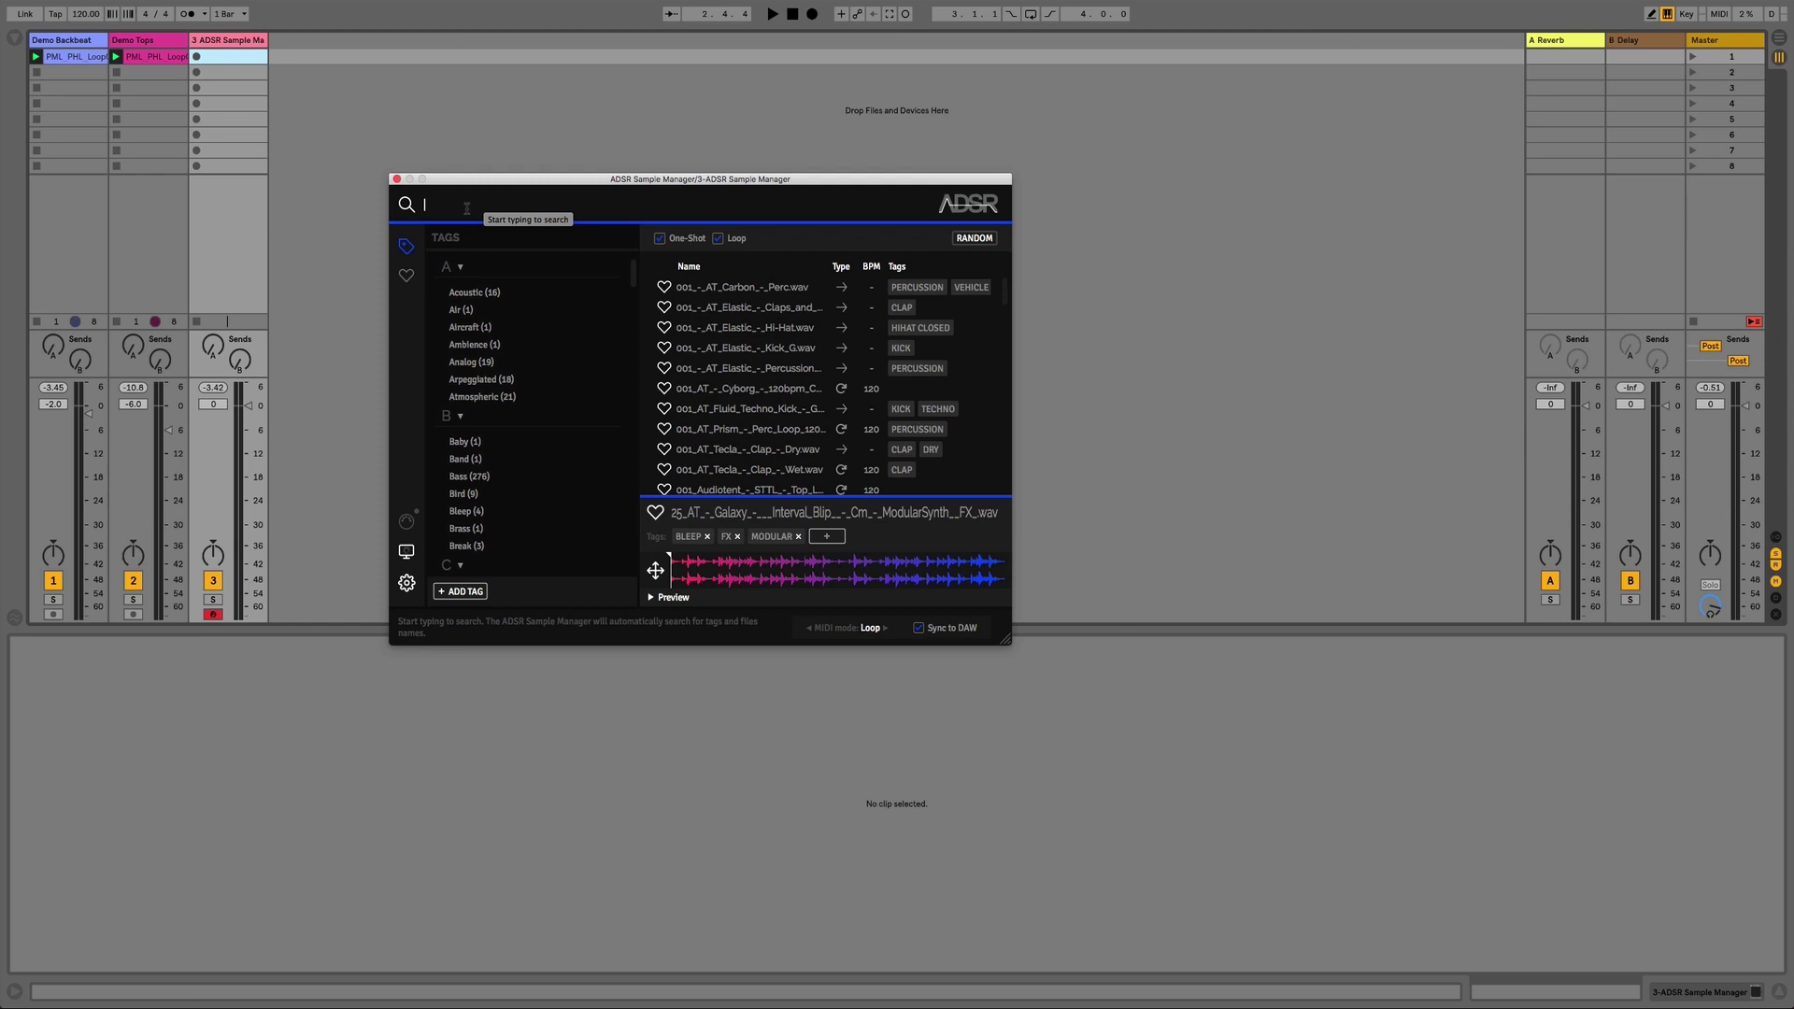
type("OE")
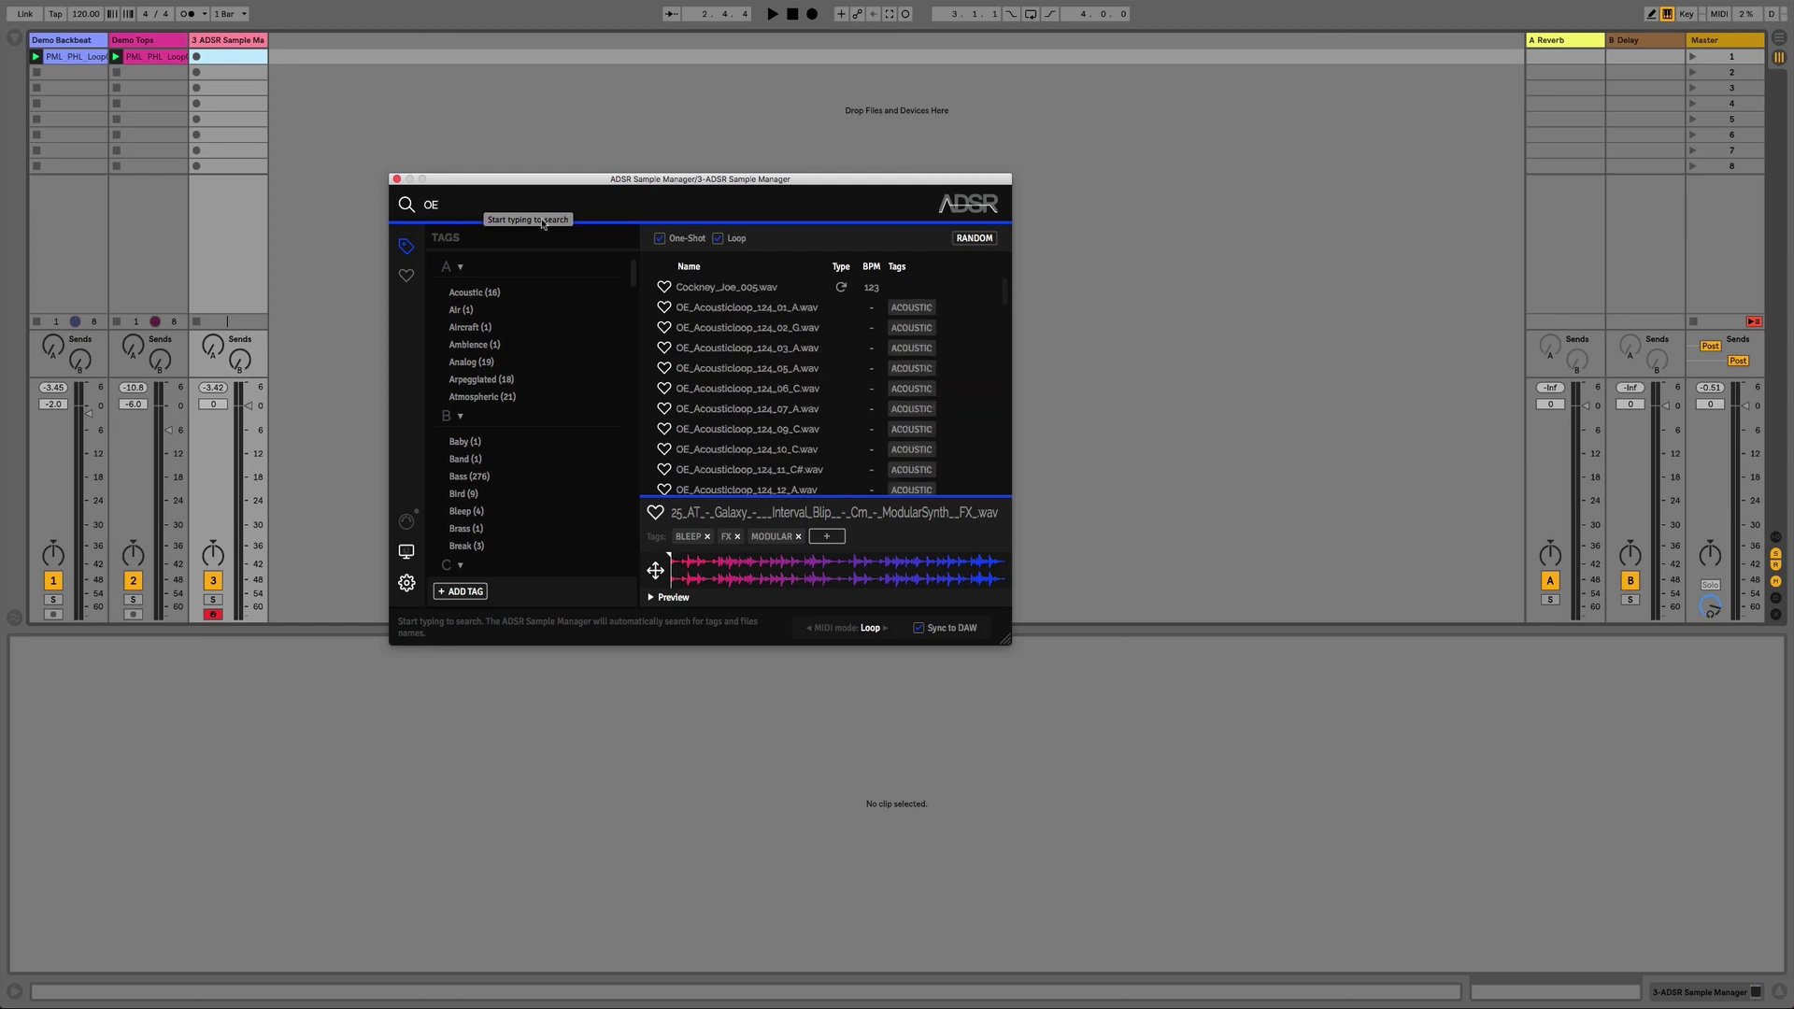
left_click(716, 344)
scroll(716, 343, "down", 3)
left_click(715, 343)
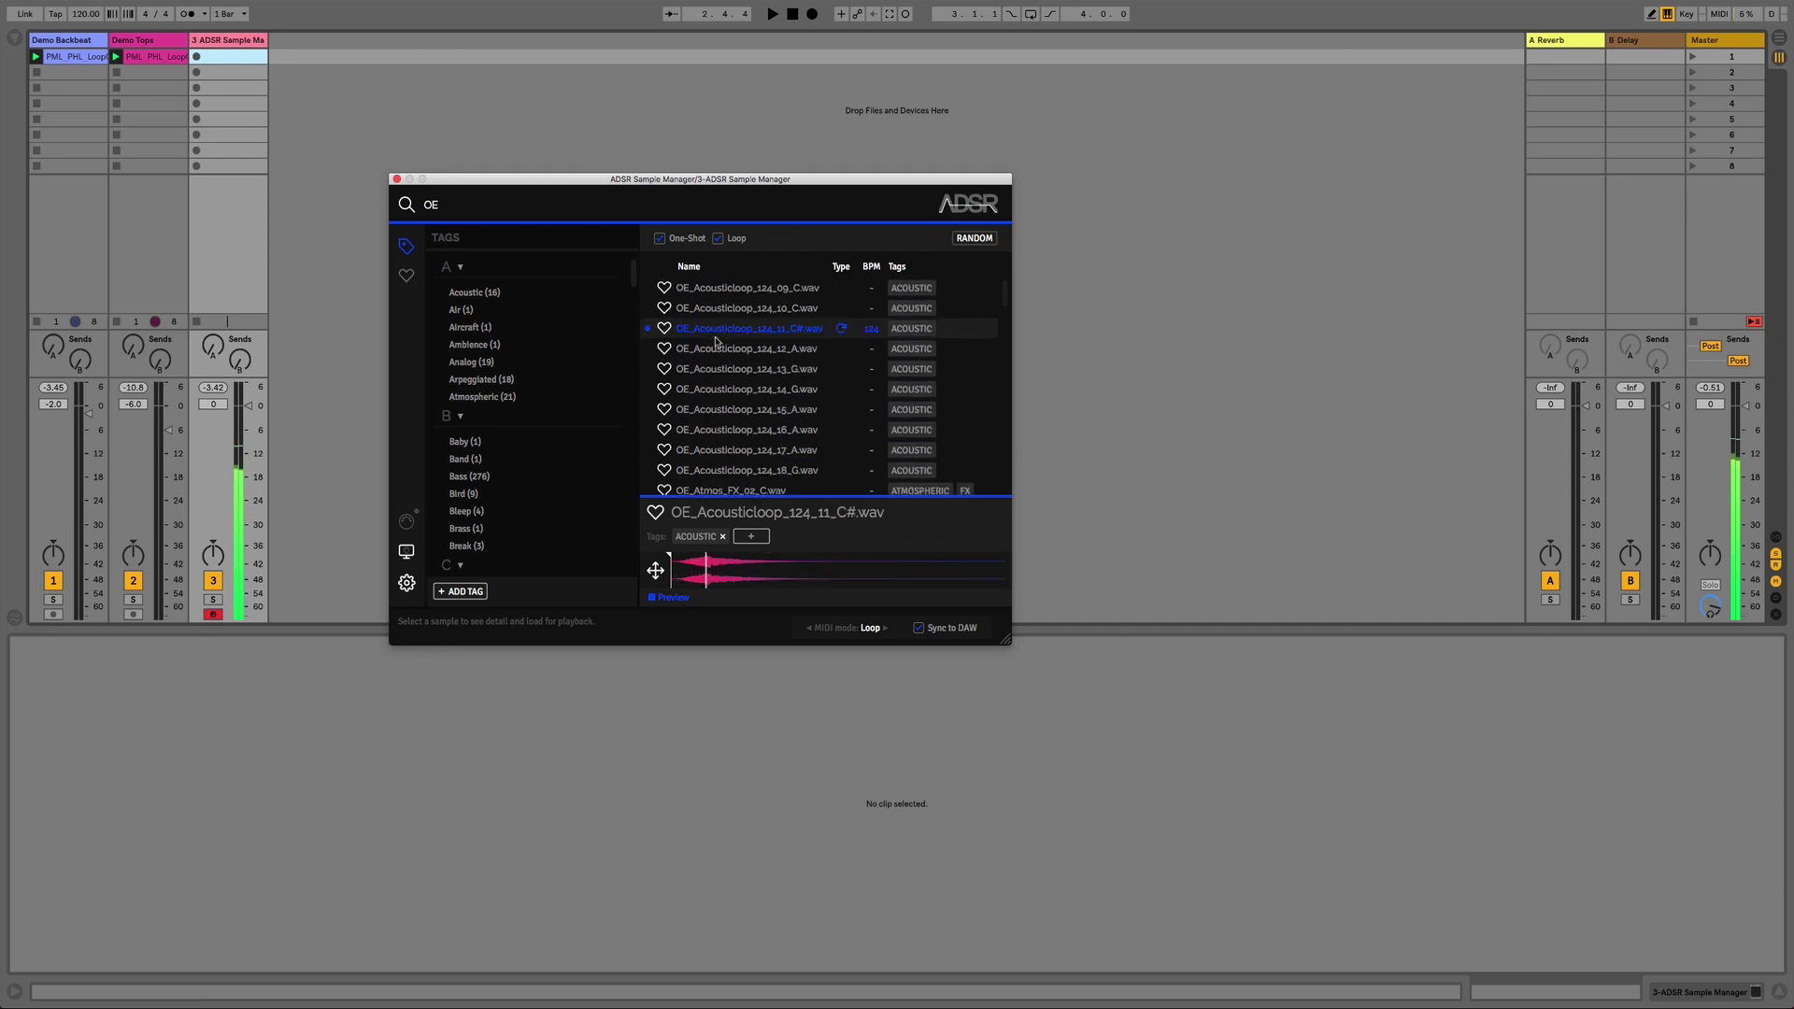
scroll(716, 343, "down", 3)
scroll(716, 342, "up", 1)
left_click(716, 342)
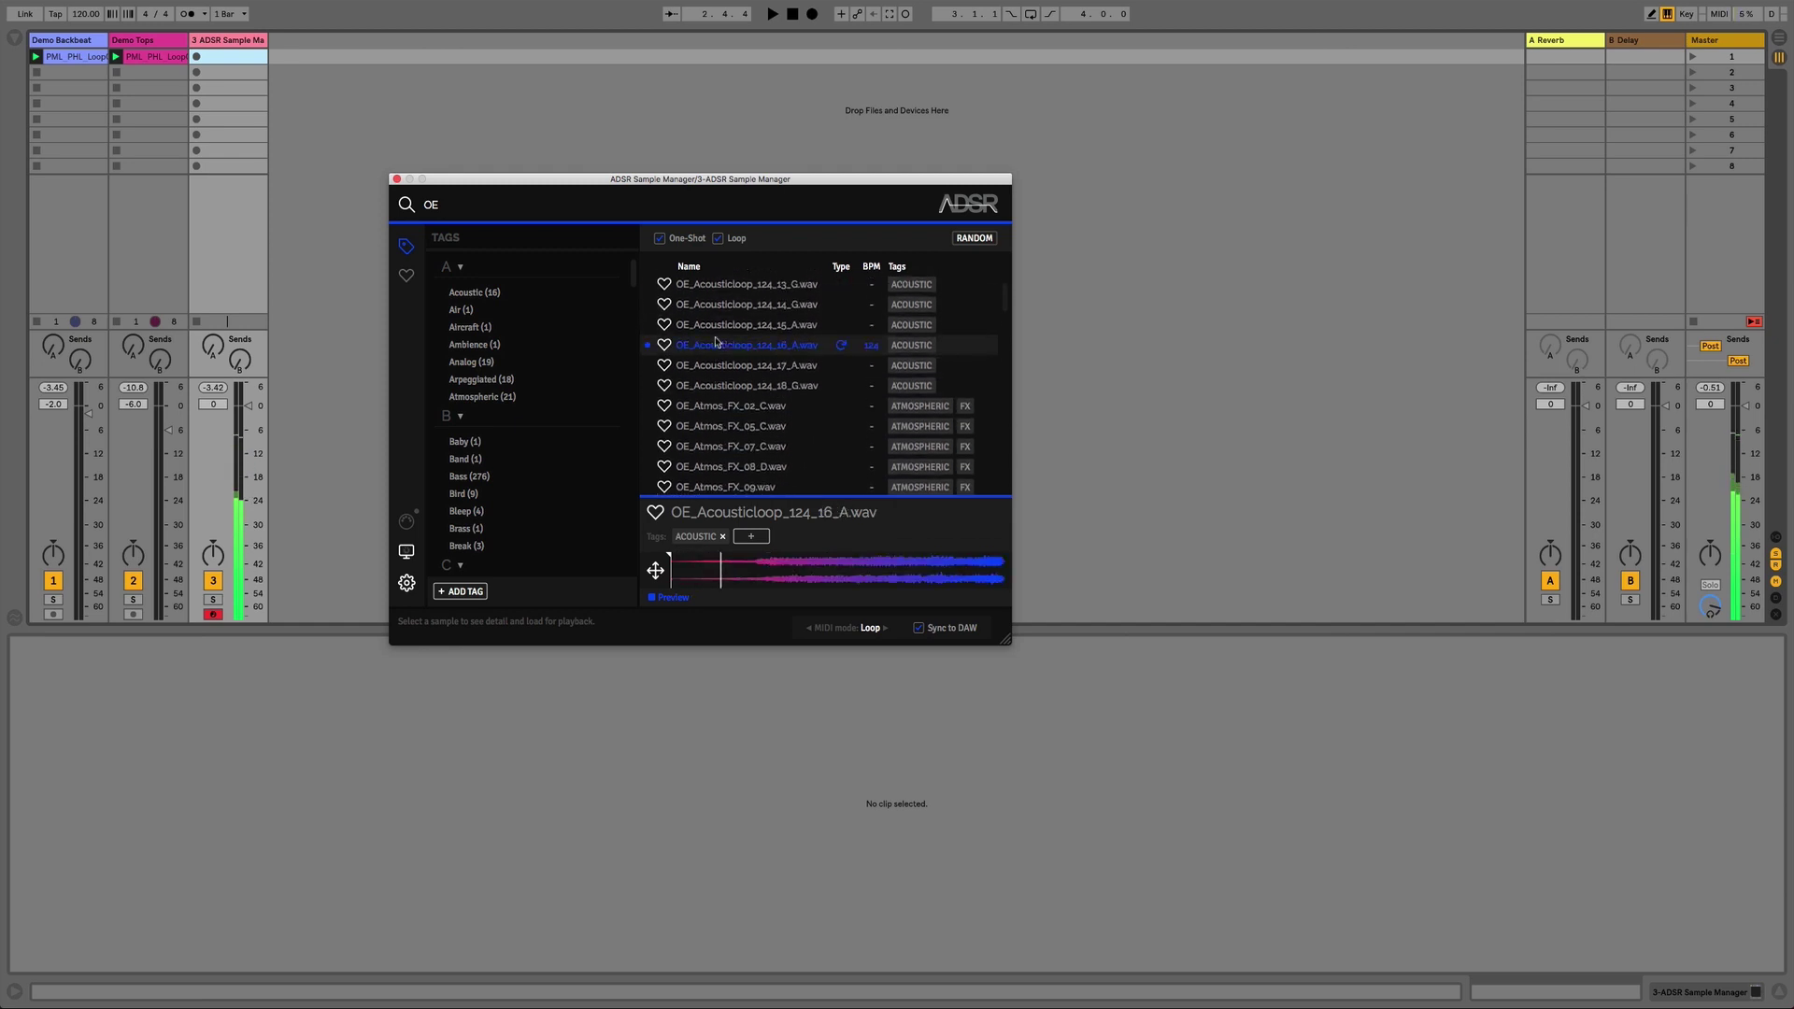
Step: Audition OE_Atmos_FX_07_C, OE_Atmos_FX_24_A# and several bass hits including OE_Basshit_14_E
scroll(715, 342, "down", 2)
left_click(715, 342)
scroll(716, 341, "down", 2)
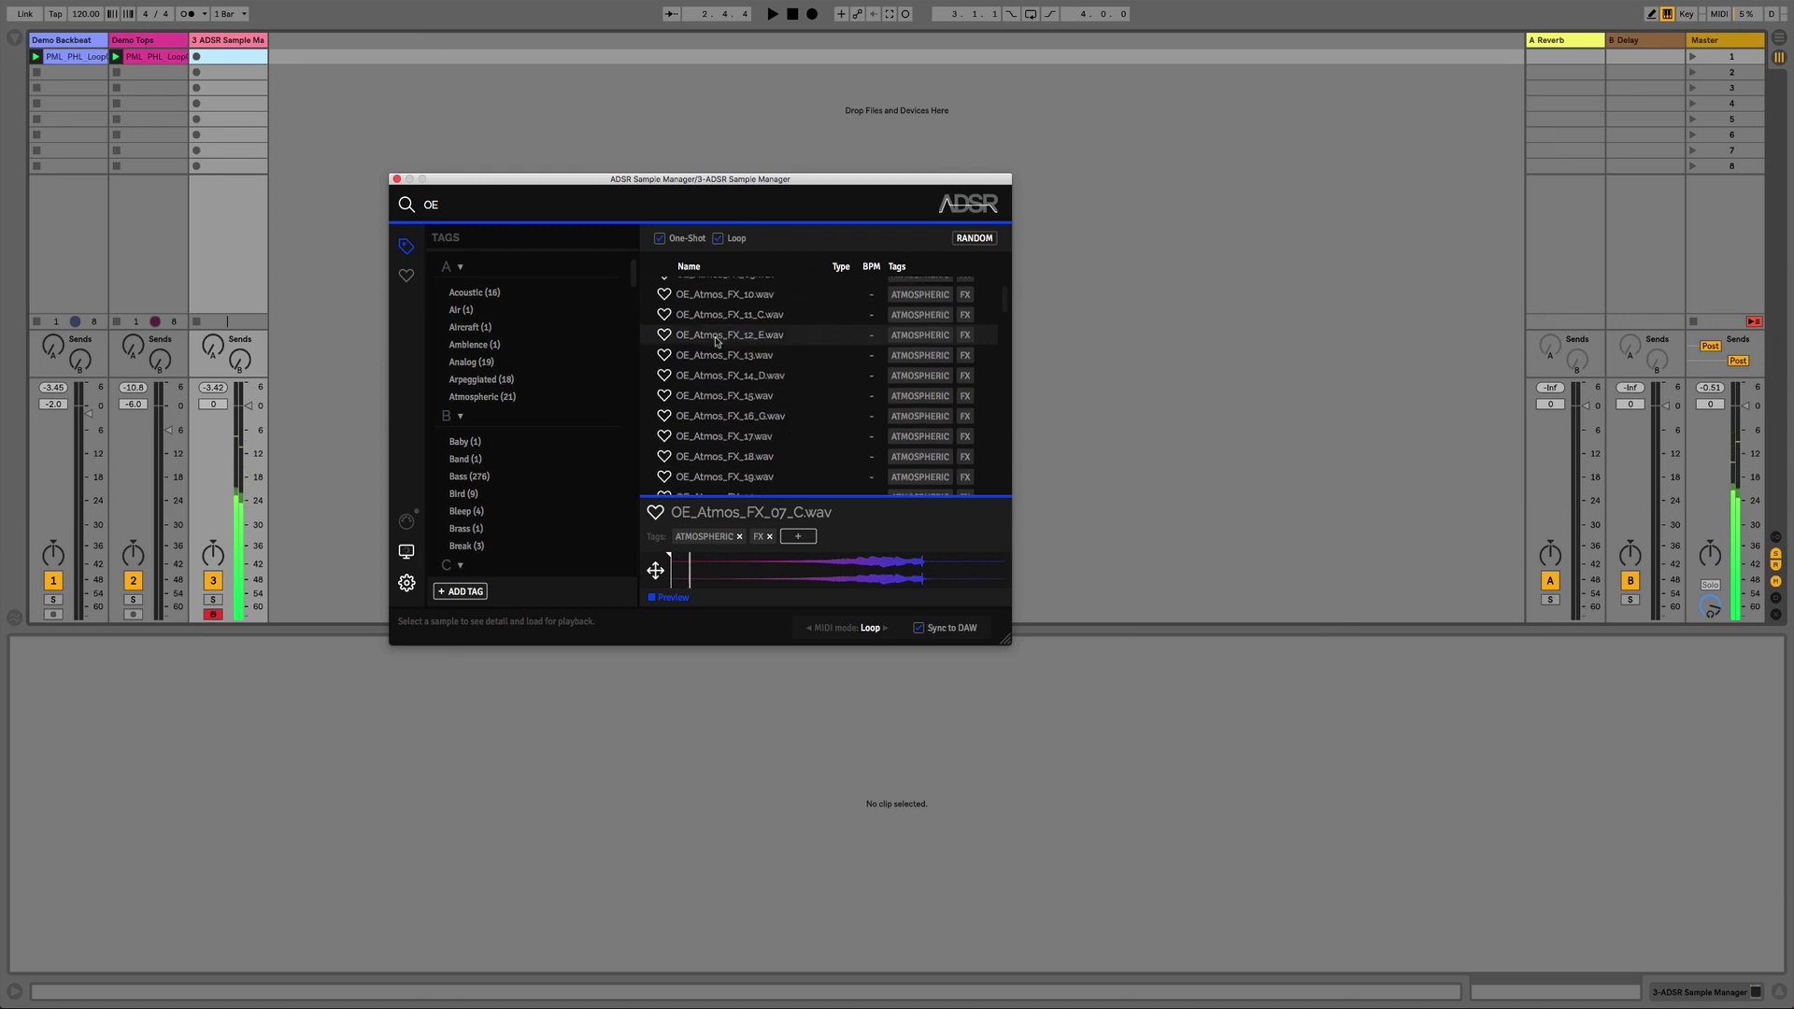
scroll(716, 342, "down", 3)
left_click(716, 342)
scroll(716, 342, "down", 1)
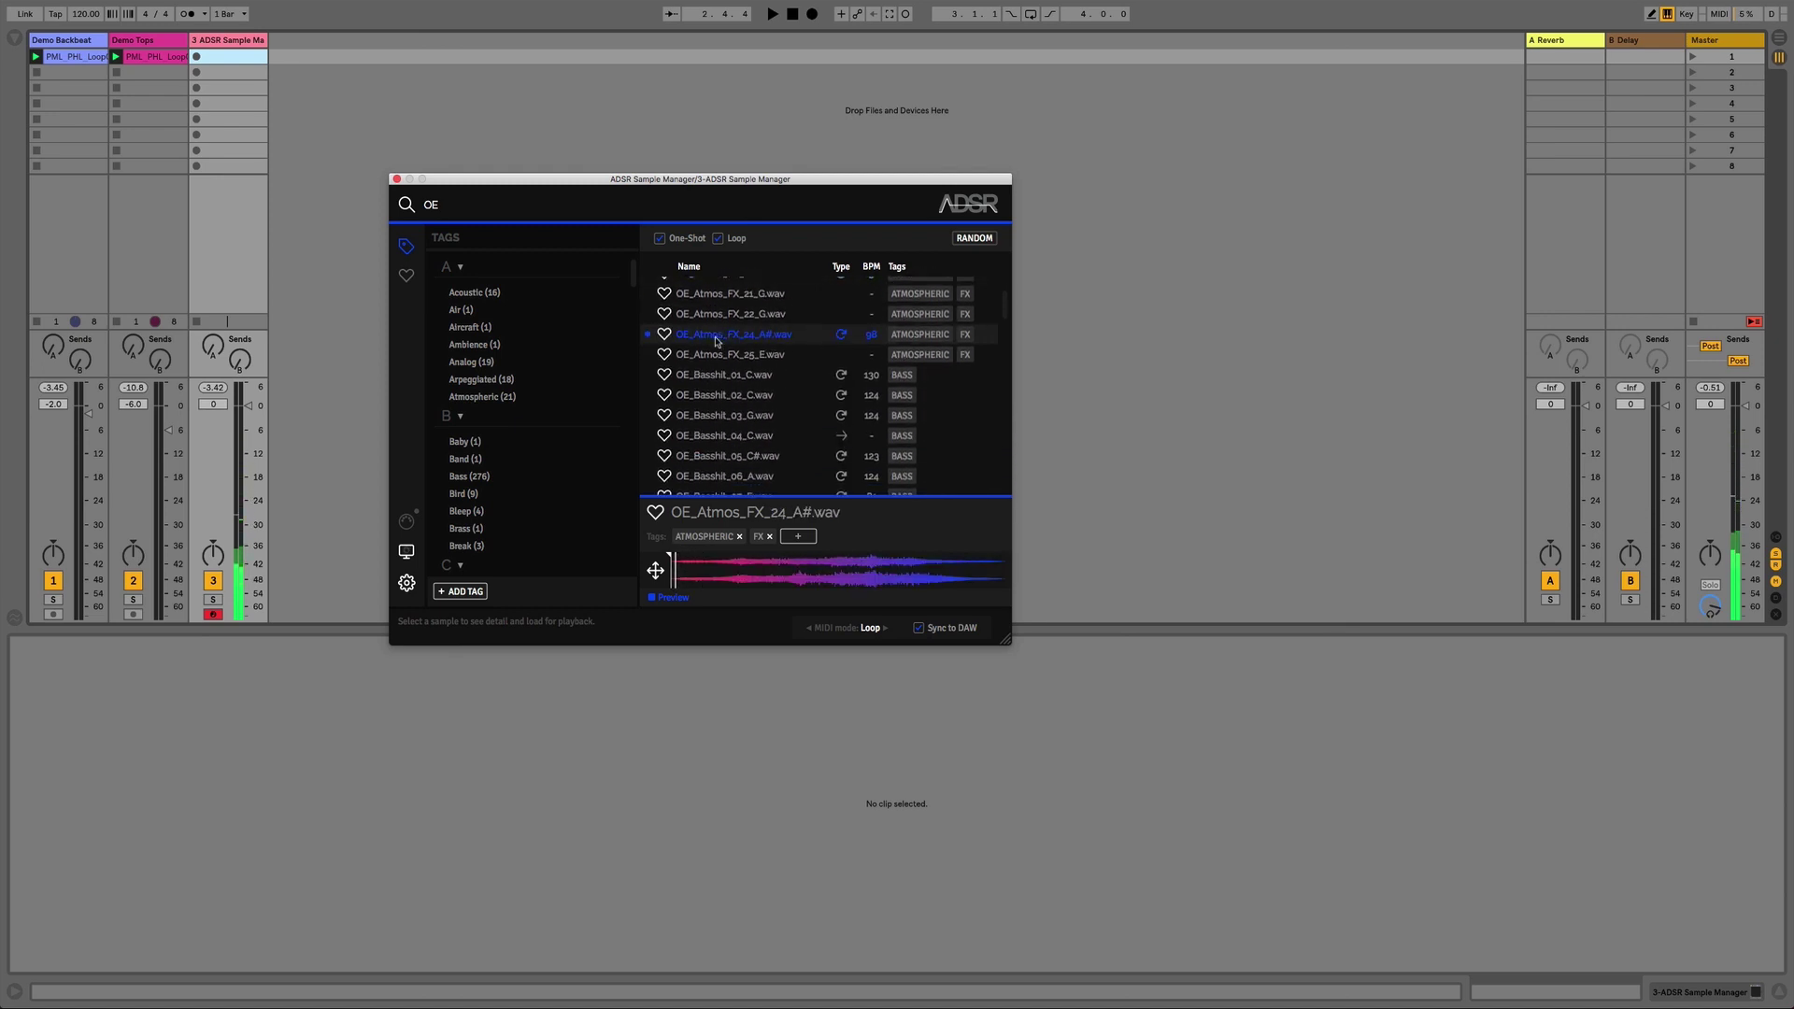
left_click(715, 342)
scroll(716, 342, "down", 2)
left_click(716, 342)
scroll(716, 342, "down", 2)
left_click(715, 342)
Step: Audition bass loops 124_01_A and 124_14_F, then load and replay OE_Drumloop_124_01_Perc_01
scroll(715, 342, "down", 3)
left_click(715, 342)
scroll(715, 342, "down", 2)
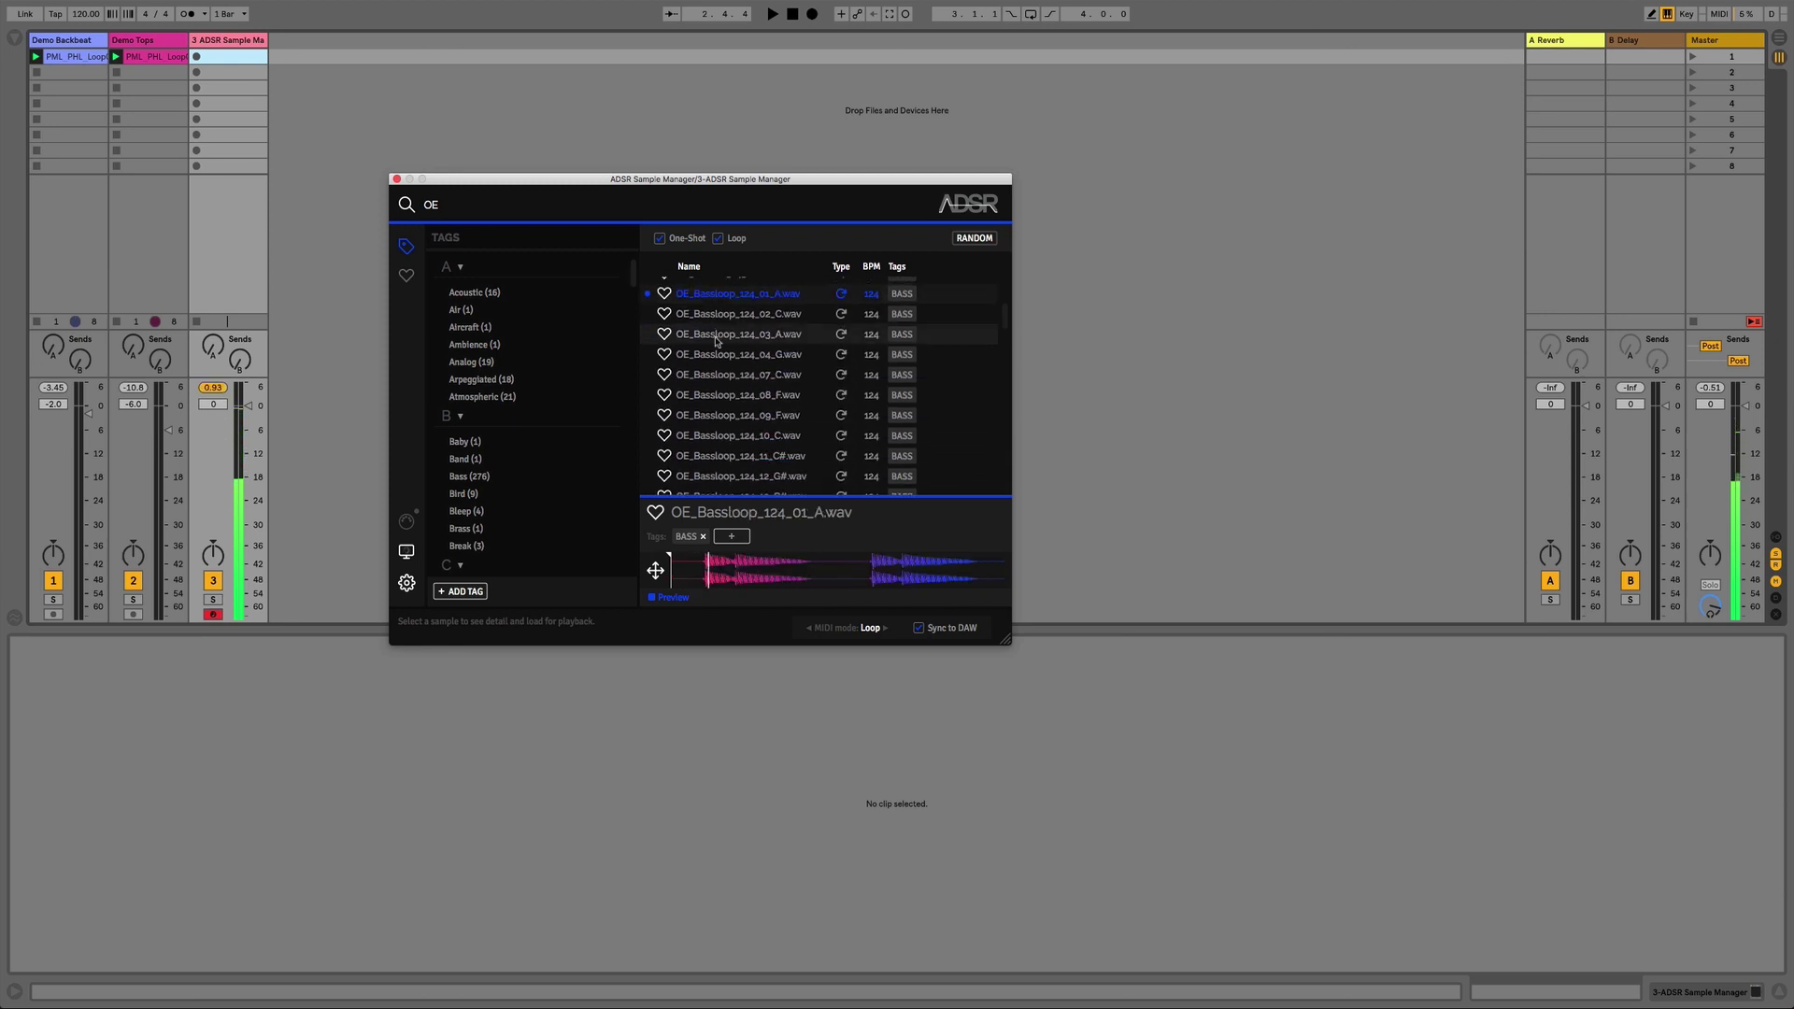
scroll(716, 342, "down", 3)
left_click(717, 342)
scroll(716, 342, "down", 2)
scroll(715, 342, "down", 4)
left_click(715, 329)
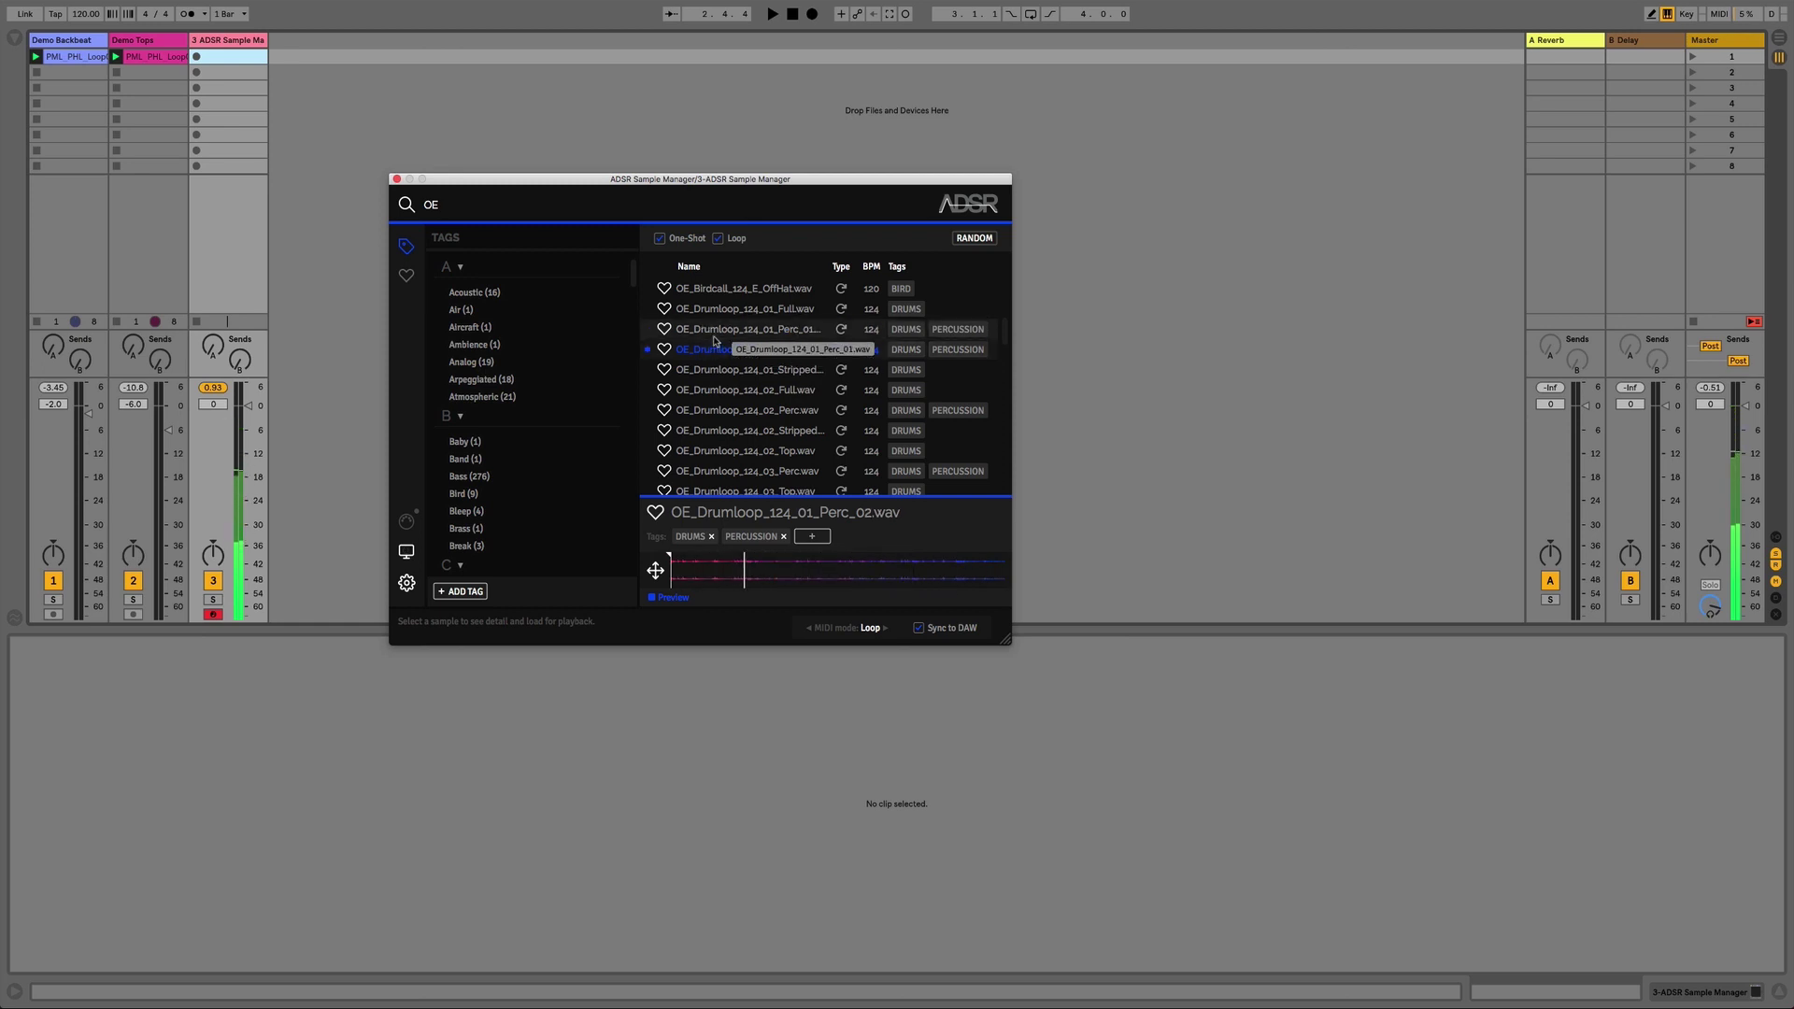
left_click(718, 334)
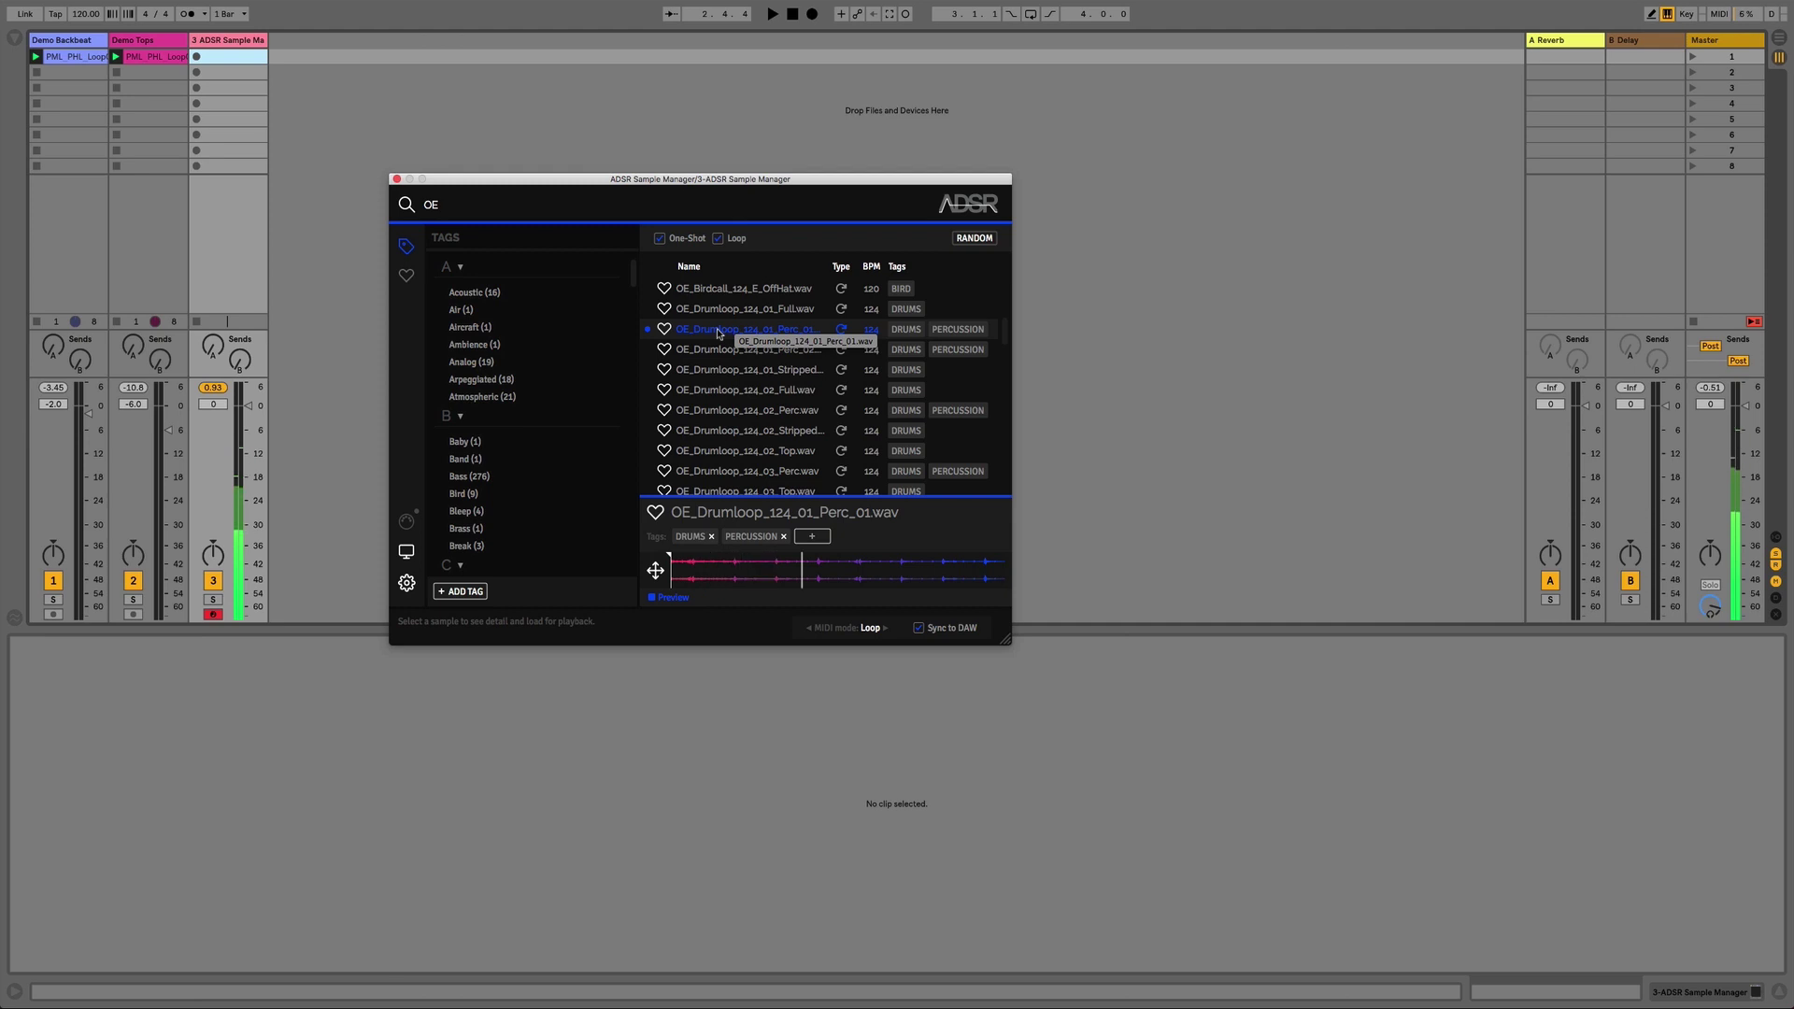
Step: Stop the preview and create a track 3 MIDI clip with one C3 note spanning the loop
left_click(651, 599)
double_click(220, 58)
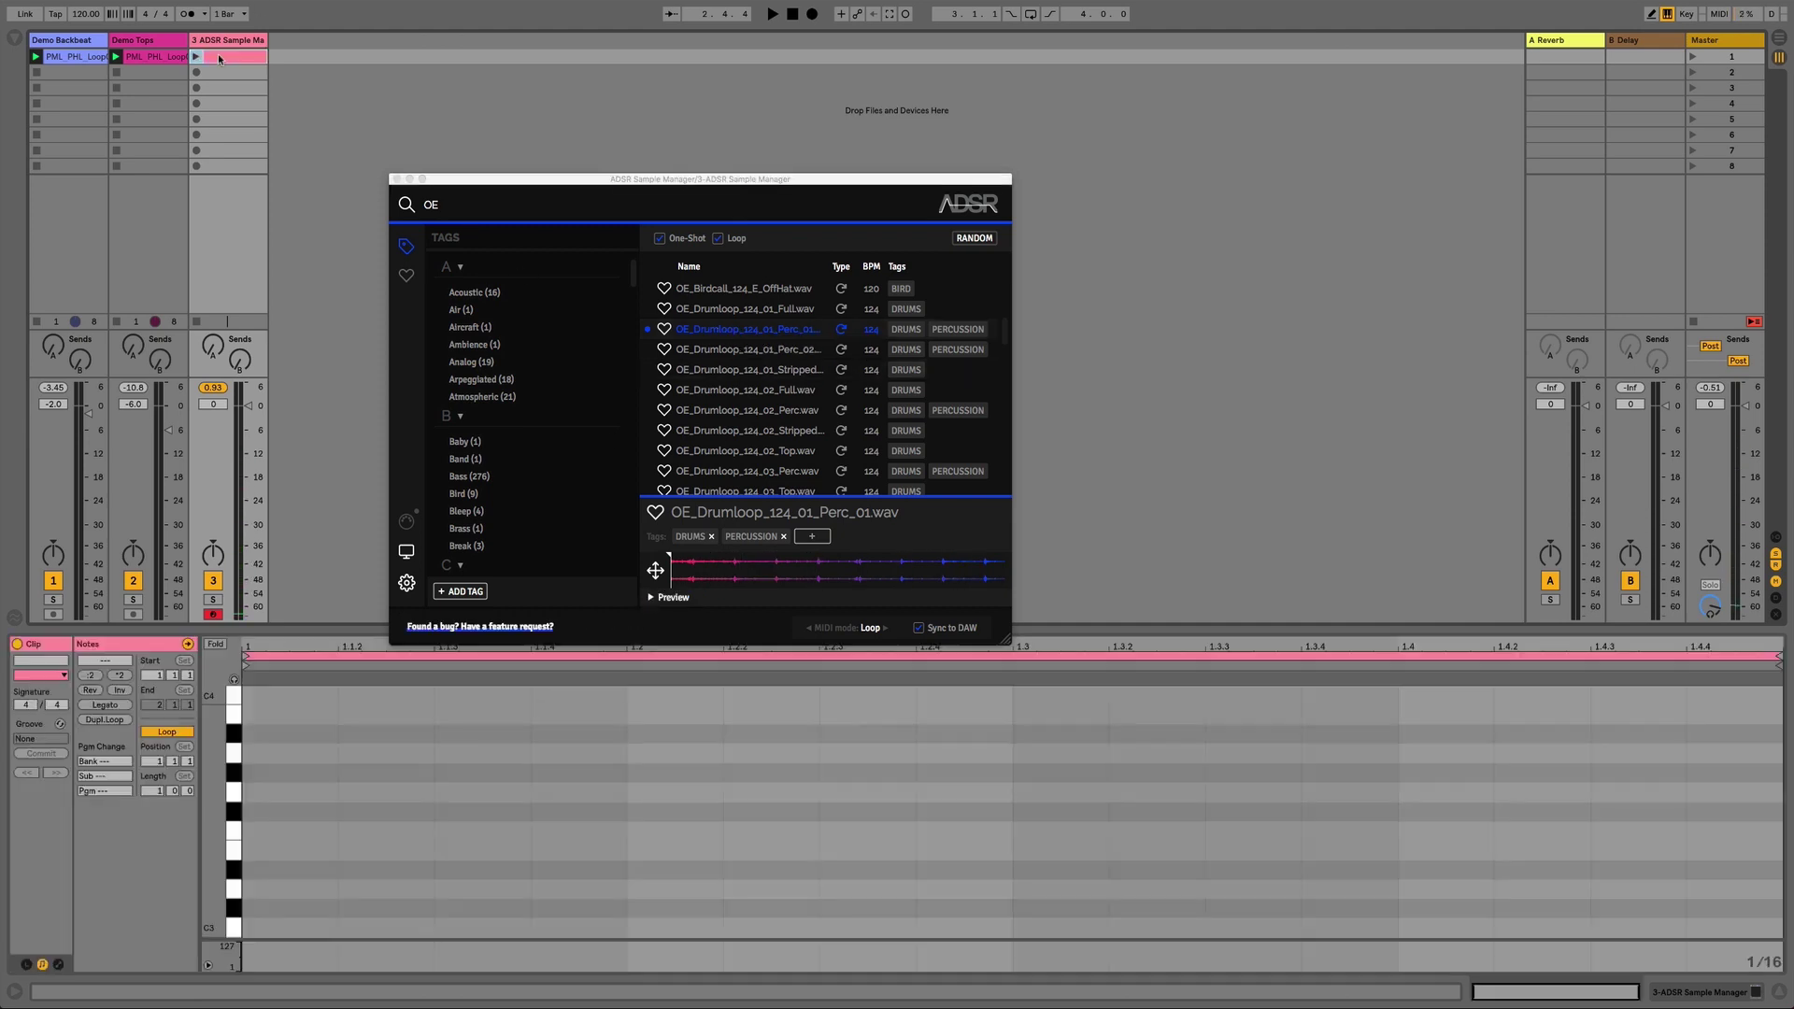
scroll(267, 773, "down", 2)
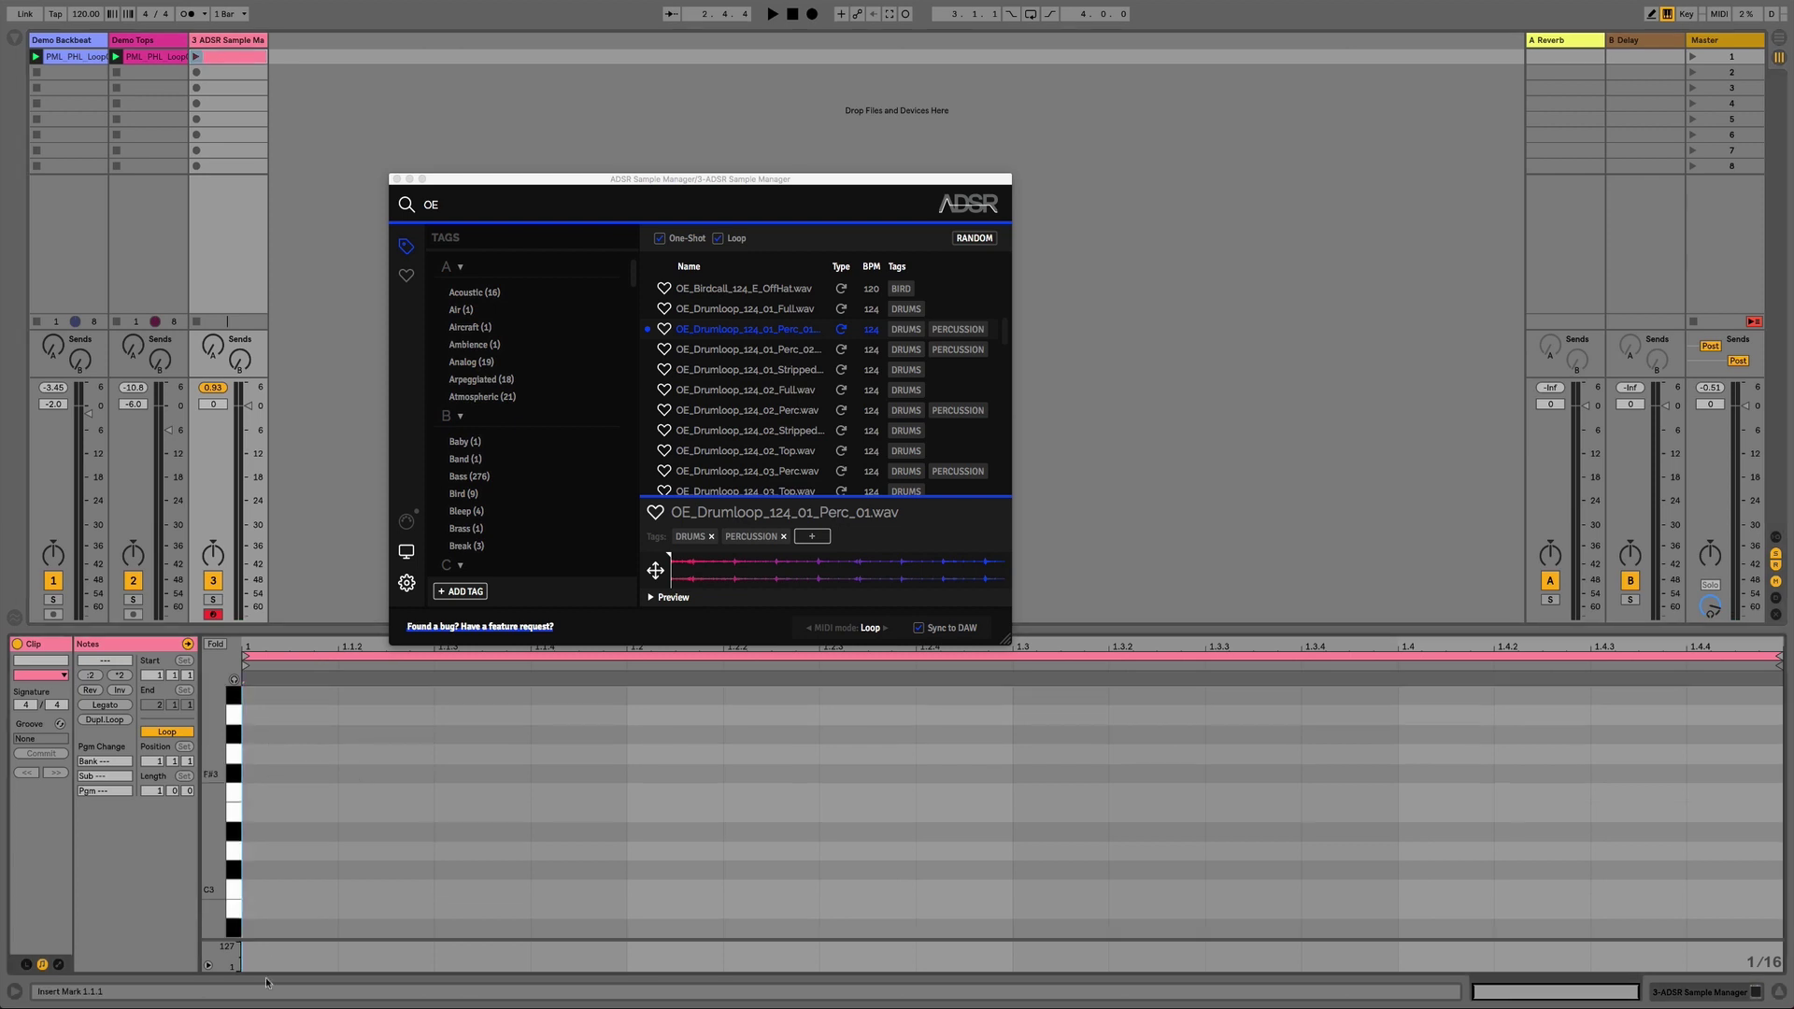
double_click(254, 888)
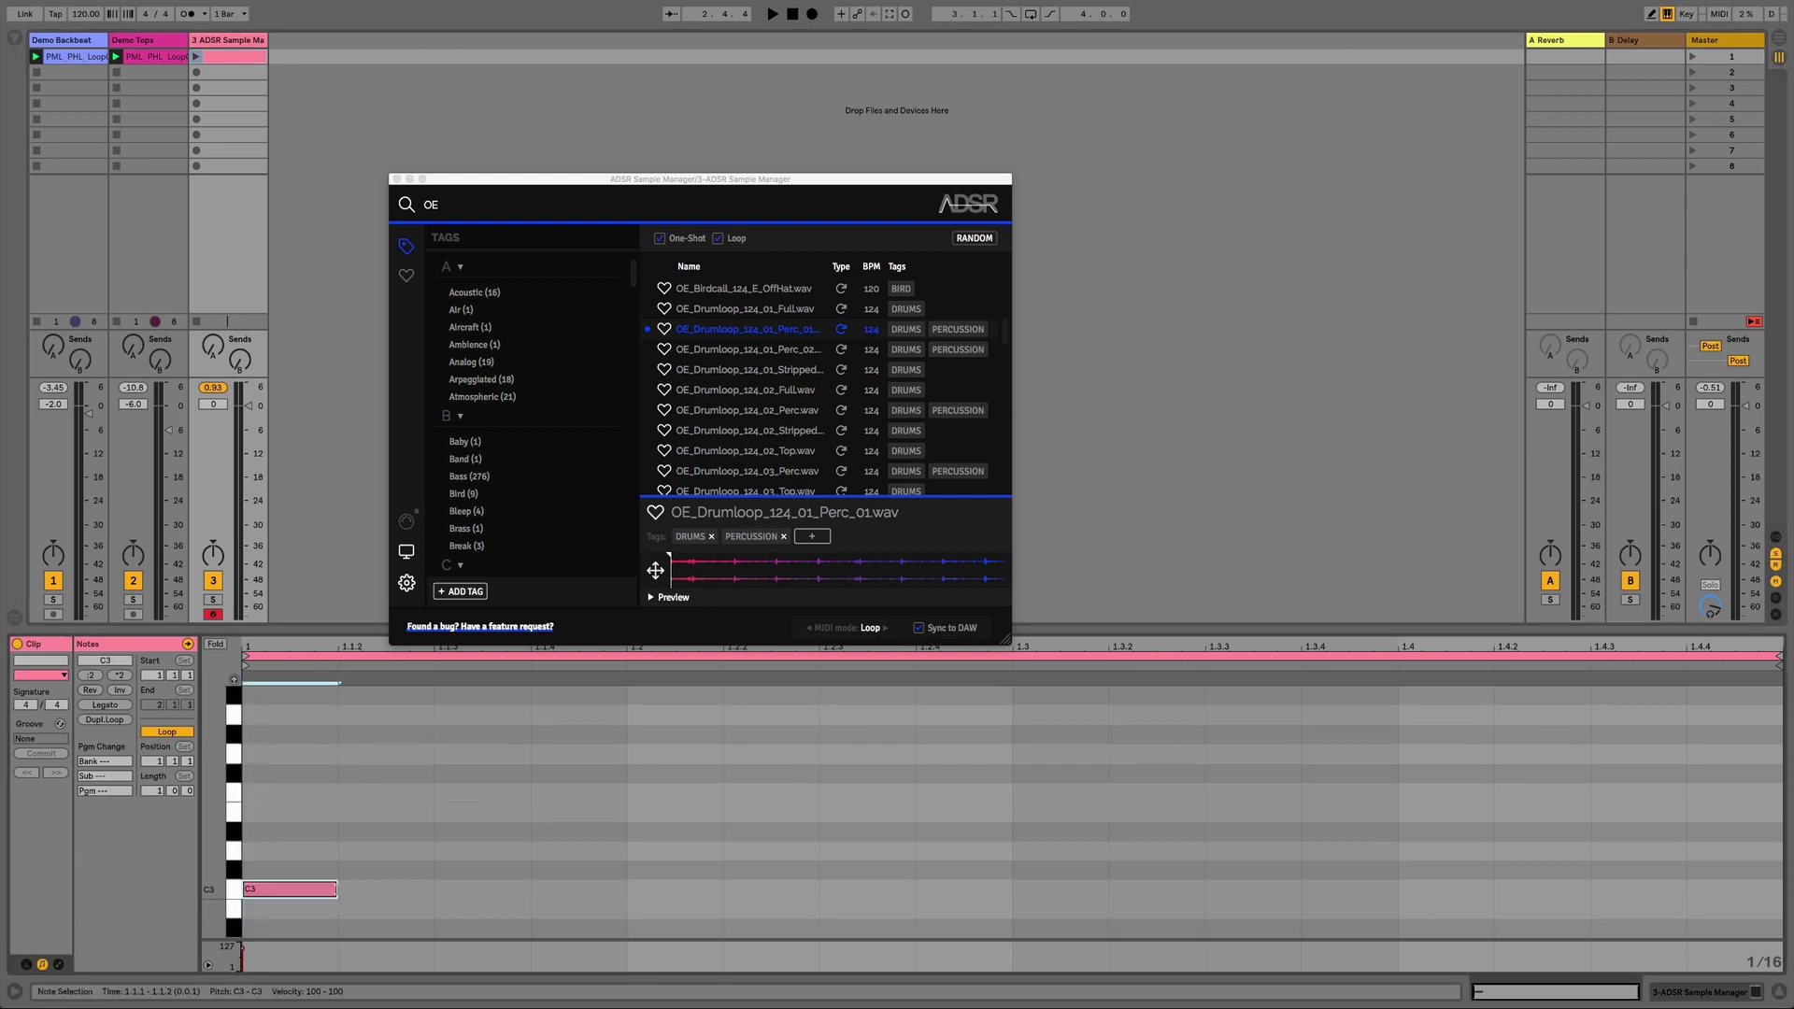
left_click(109, 707)
left_click(214, 579)
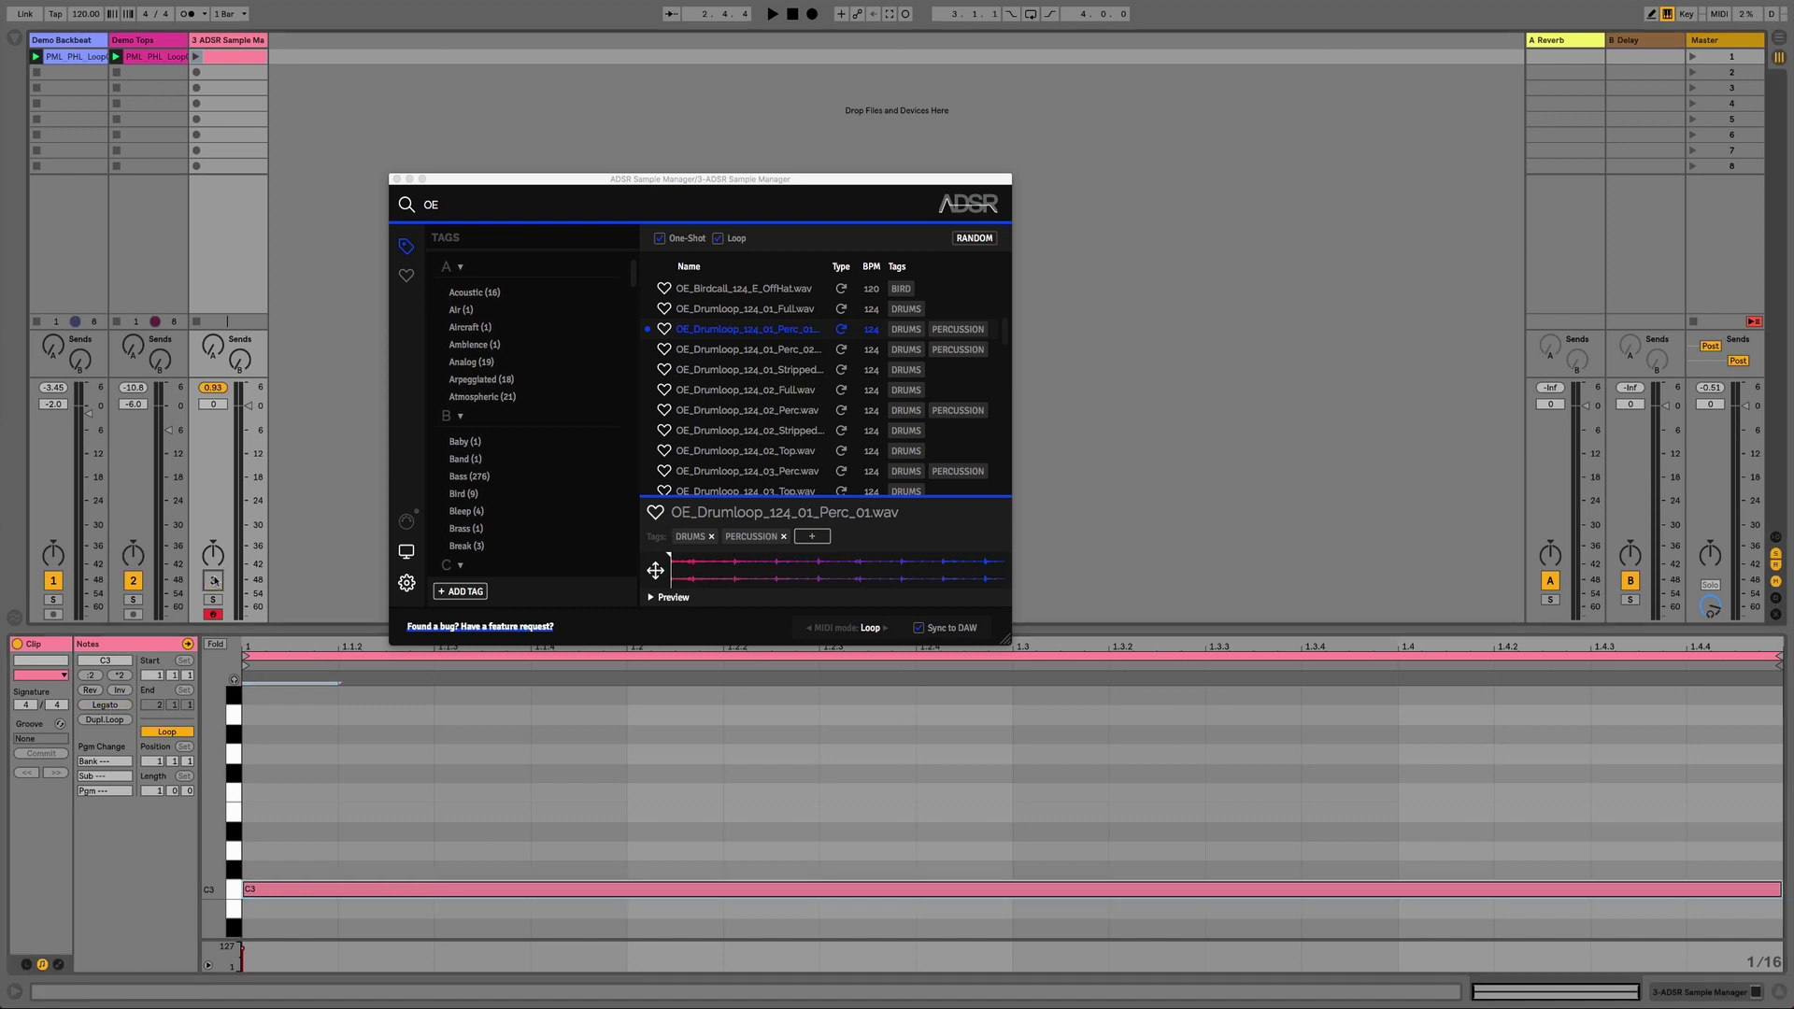
Step: Start song playback, launch track 3's held-note clip, and re-enable track 3
key("space")
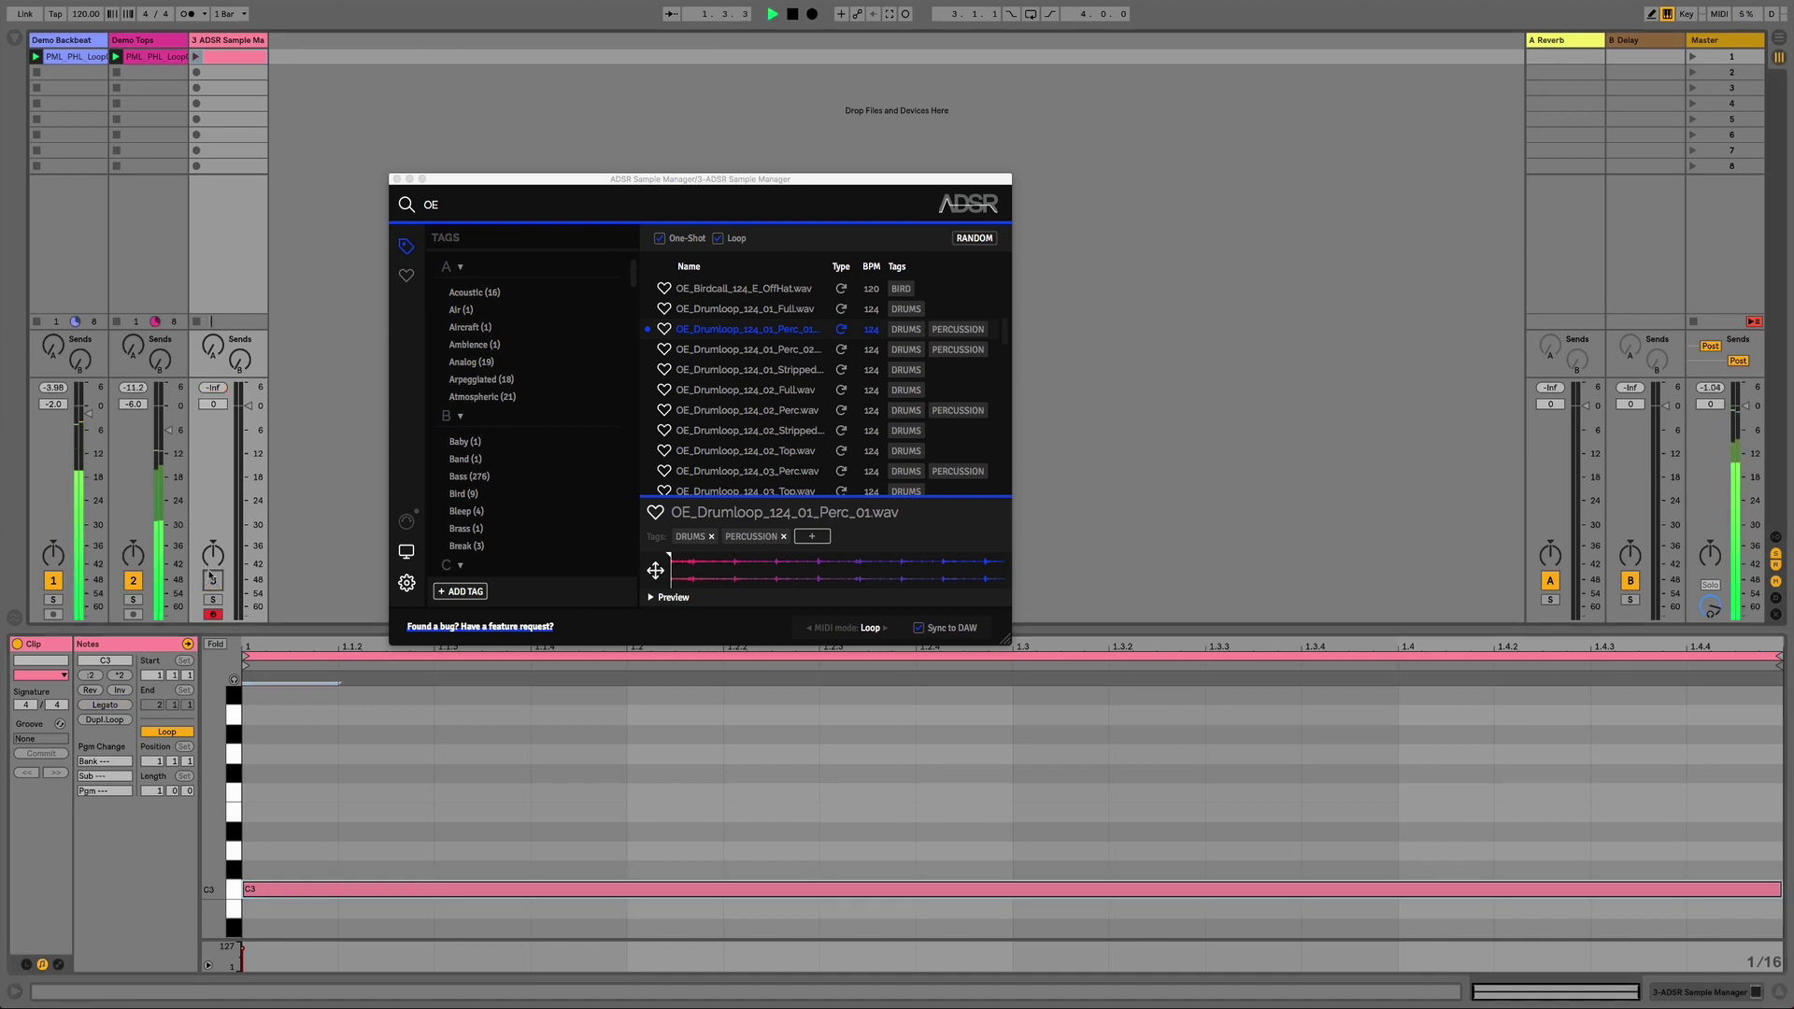
left_click(193, 72)
left_click(195, 57)
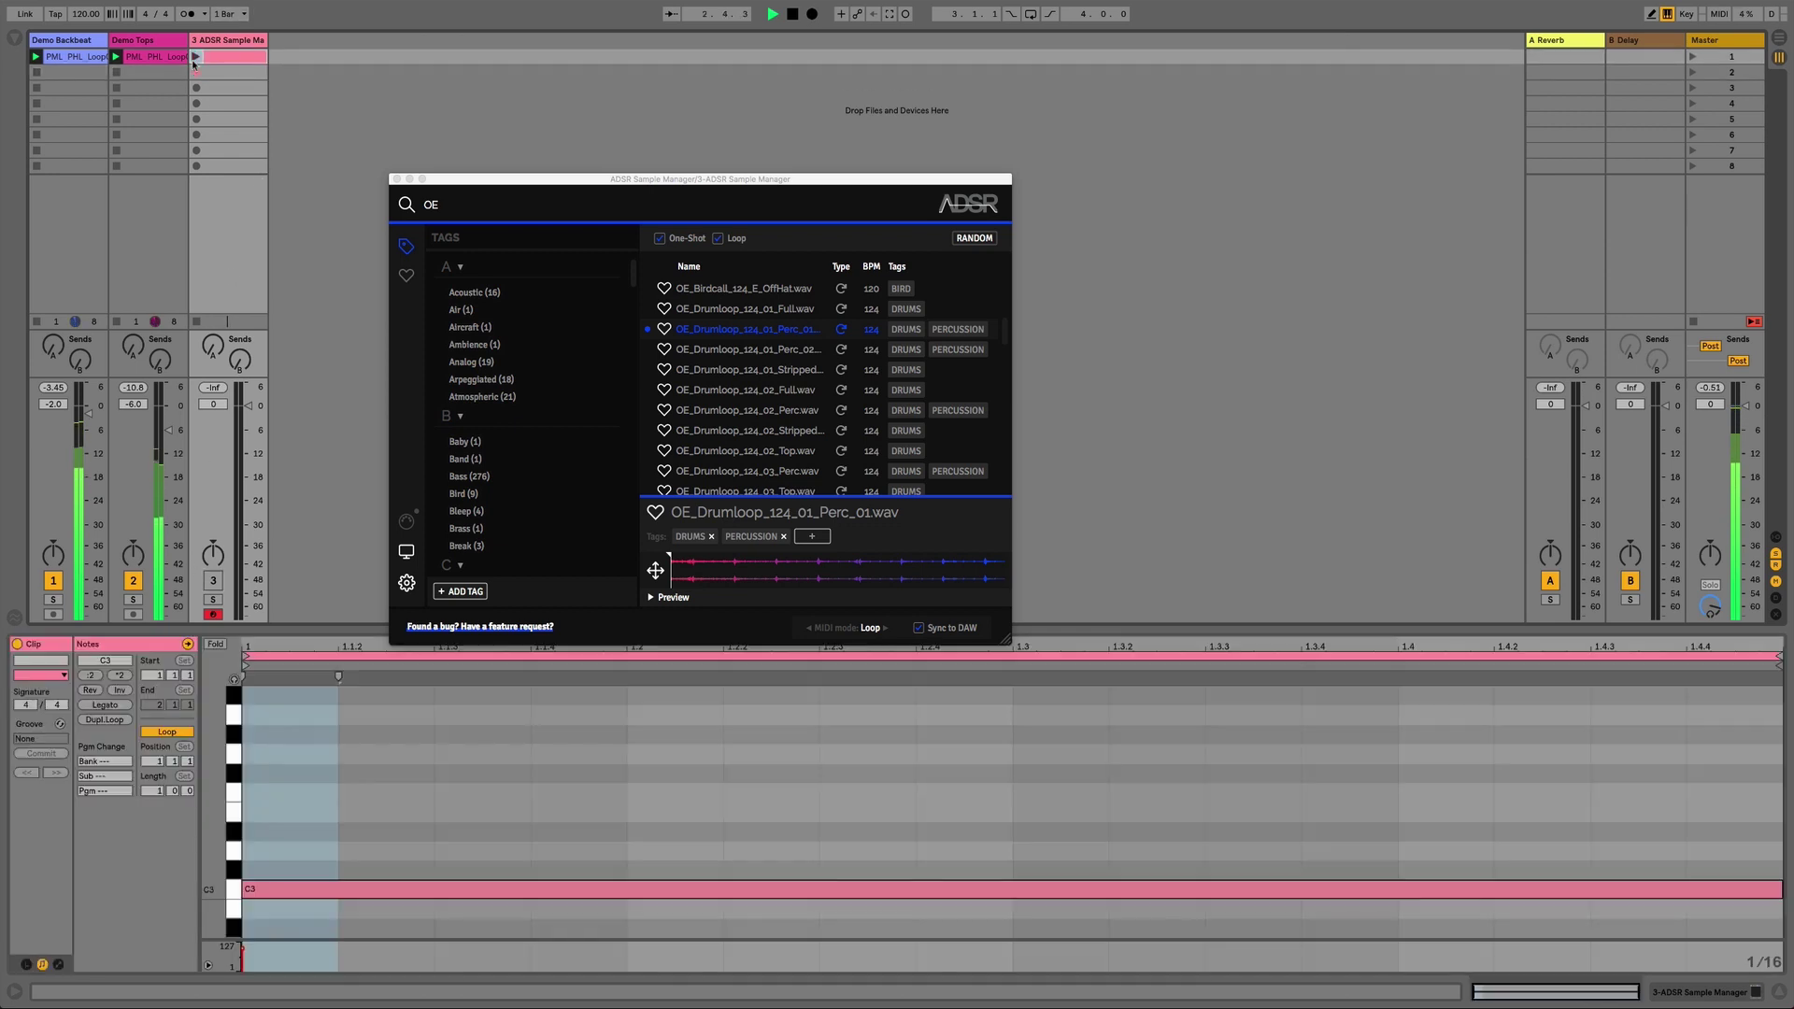
left_click(214, 579)
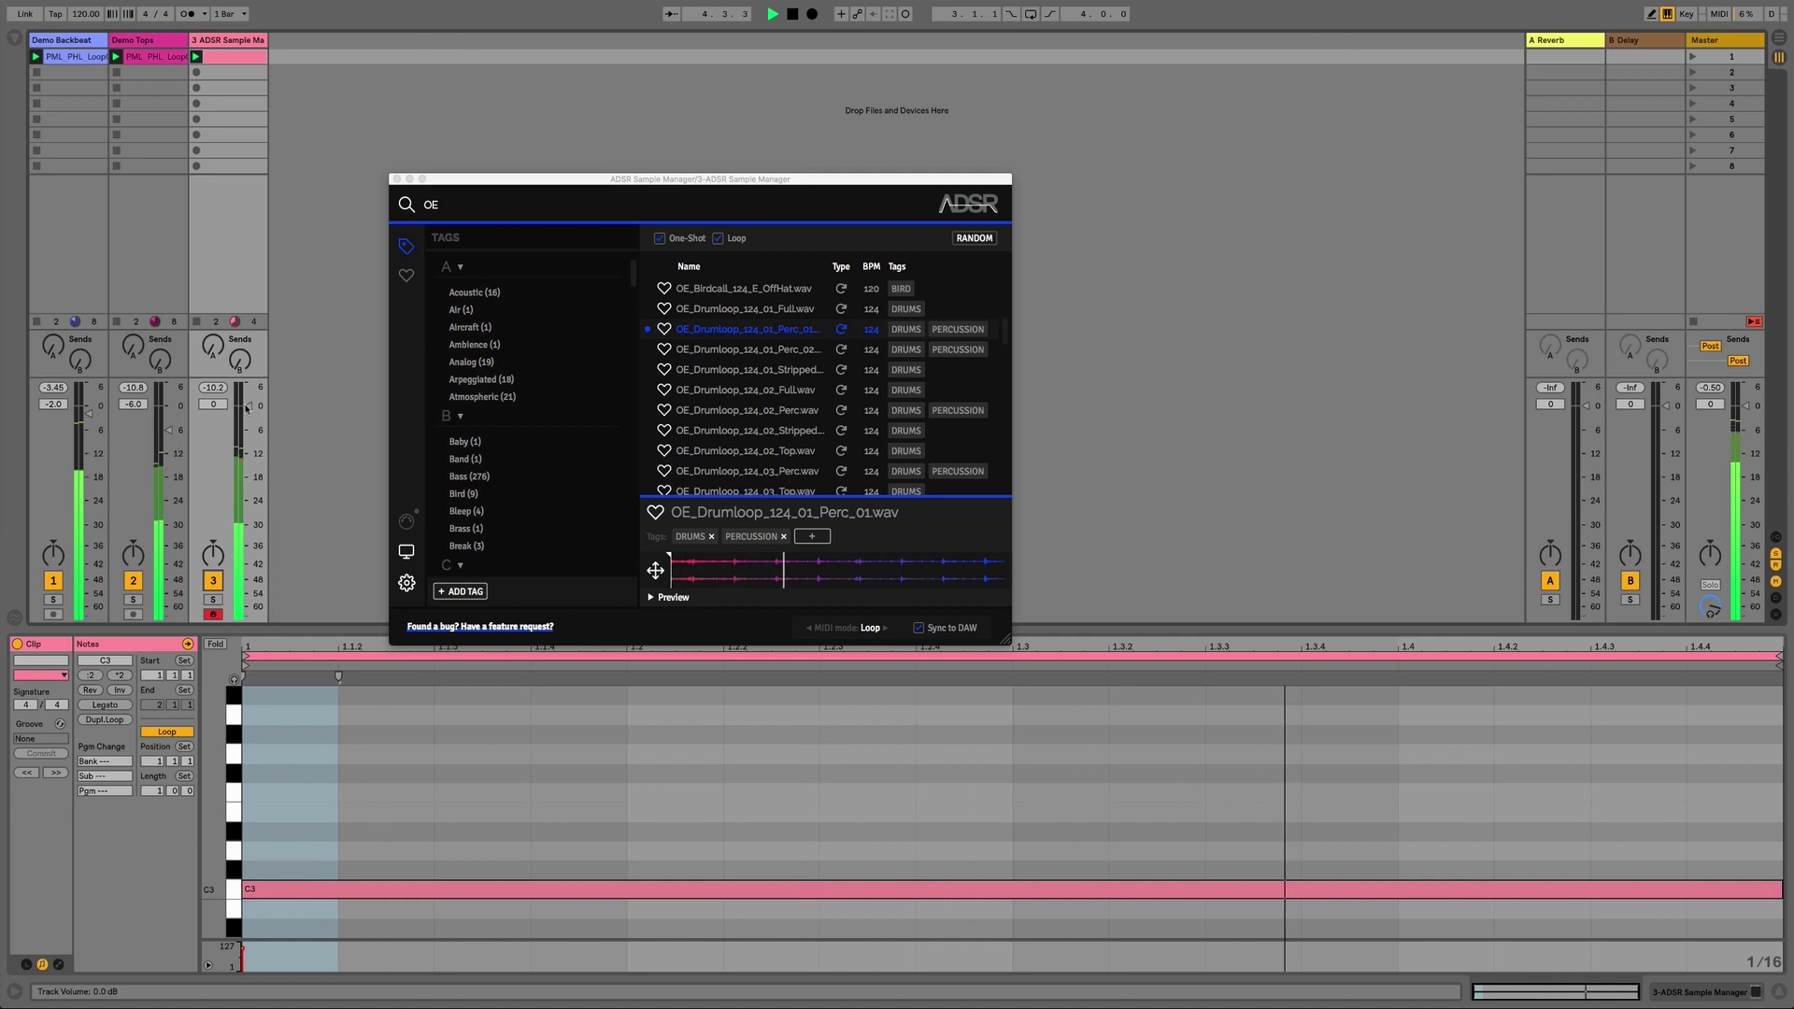
Step: Audition the OE_Drumloop_124_02 Stripped, Perc and Top loops in time with the song
left_click(794, 432)
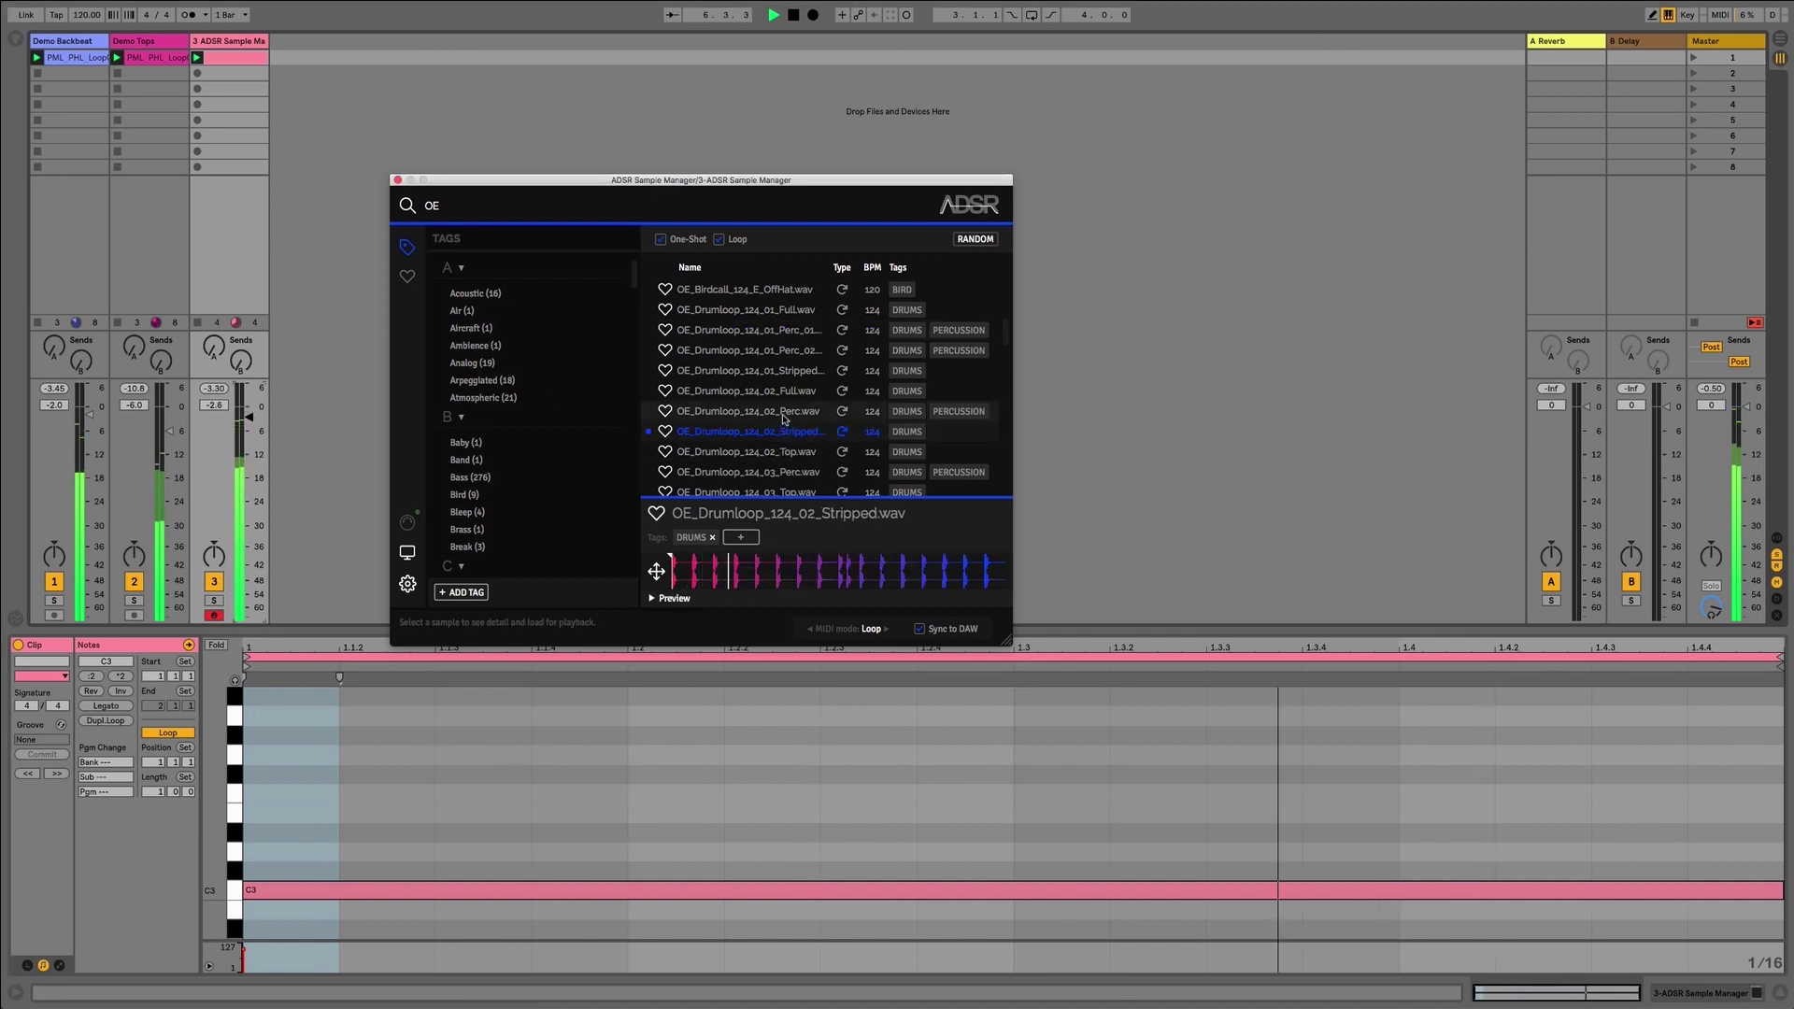
left_click(780, 413)
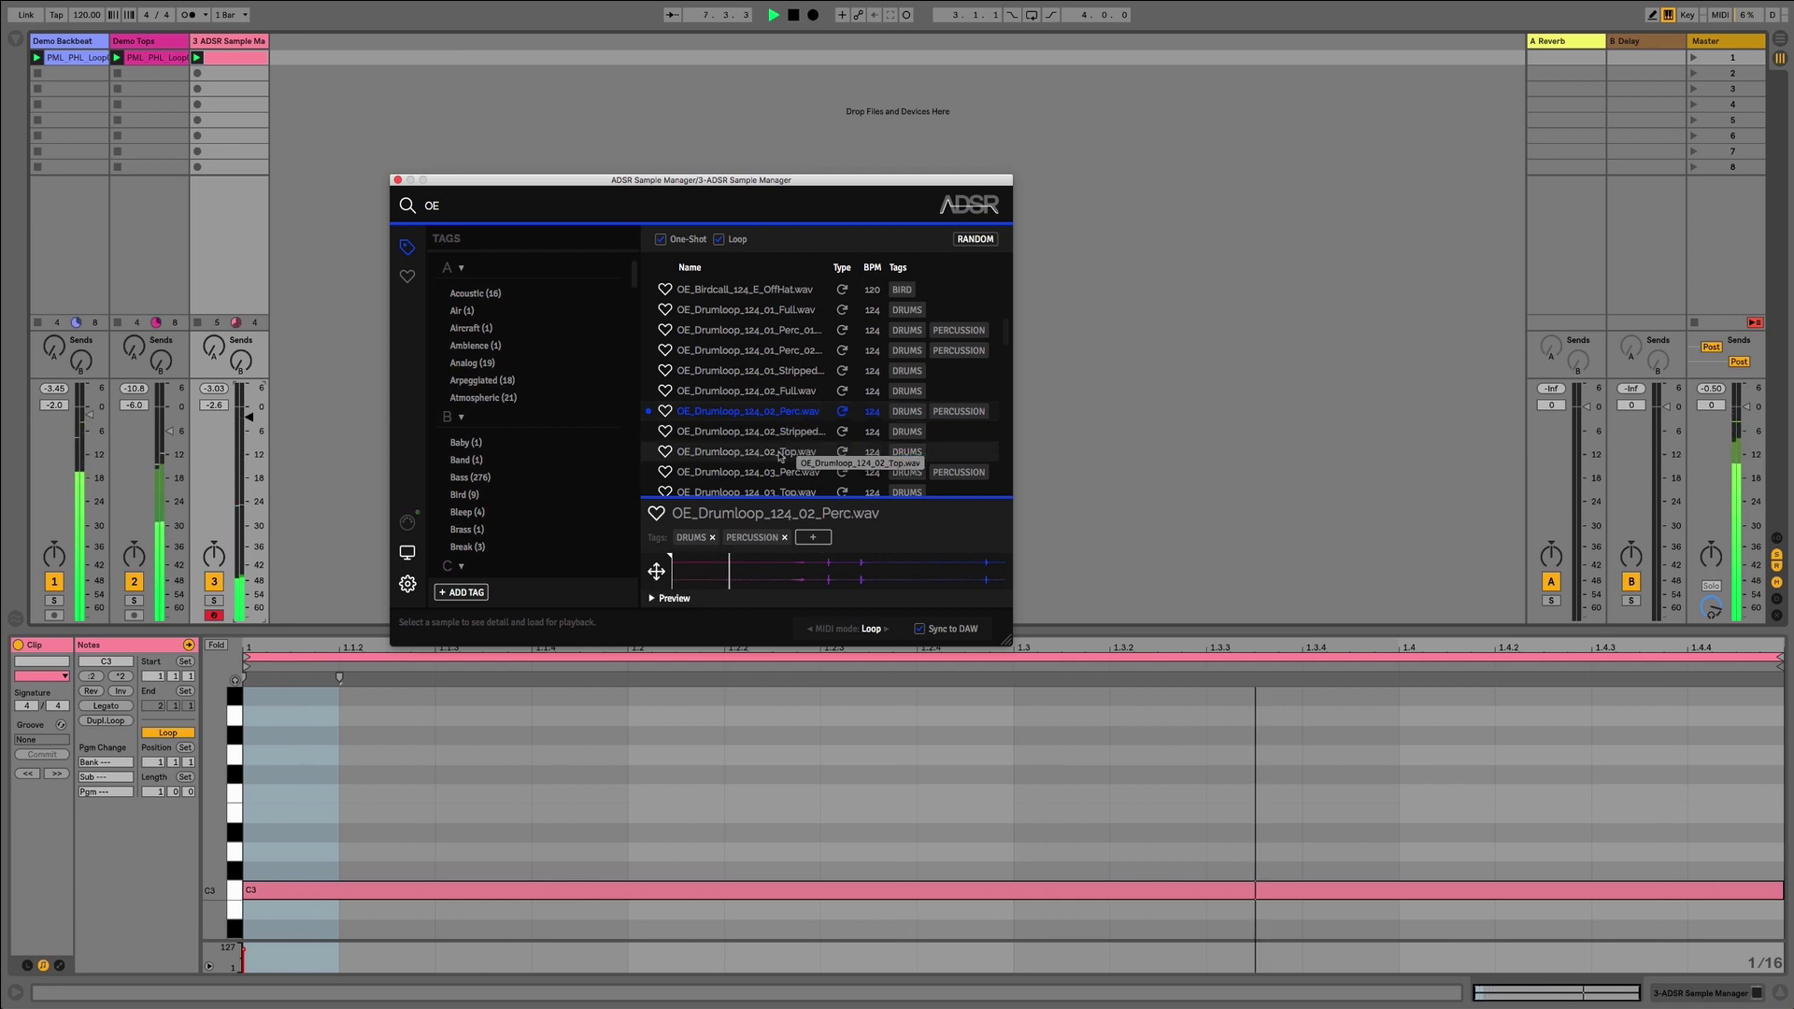
left_click(780, 452)
scroll(781, 456, "down", 2)
scroll(780, 456, "down", 1)
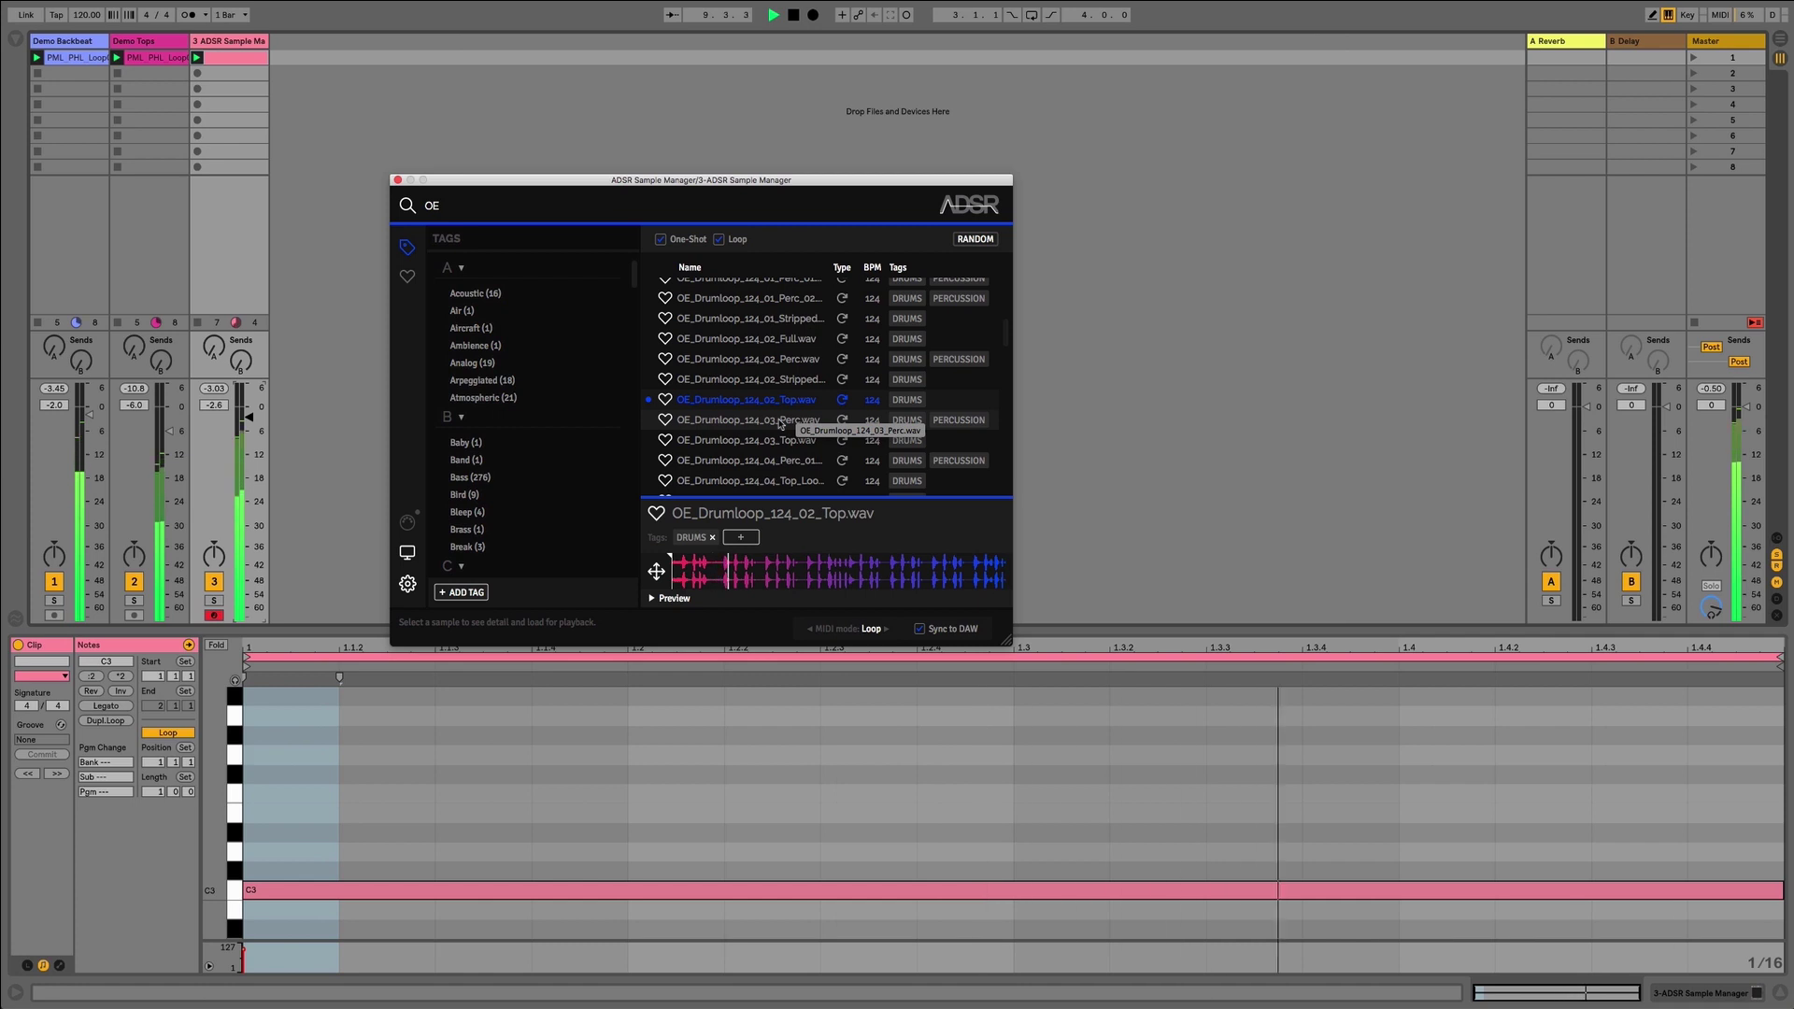
Step: Audition the 124_03 Perc, 124_04 Perc_01 and 124_04 Top_Loop drum loops, then clear the OE search
left_click(780, 421)
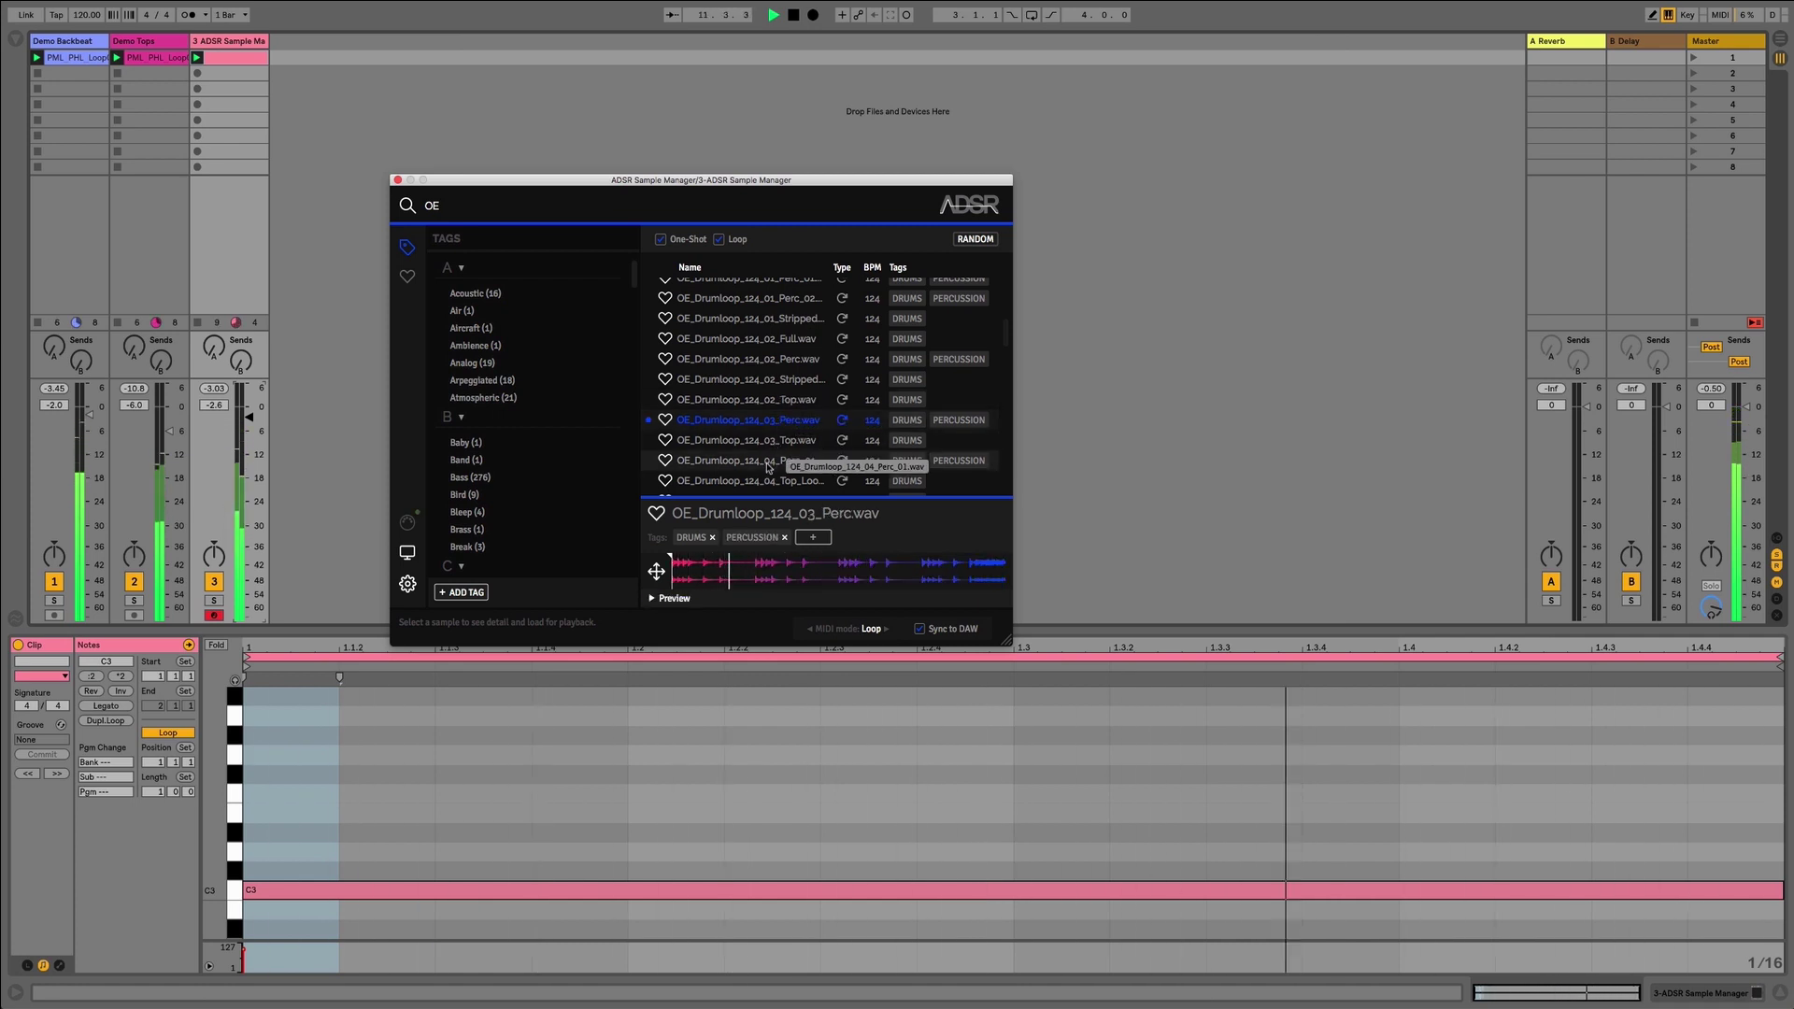
left_click(768, 461)
scroll(768, 468, "down", 2)
left_click(770, 455)
scroll(770, 455, "down", 2)
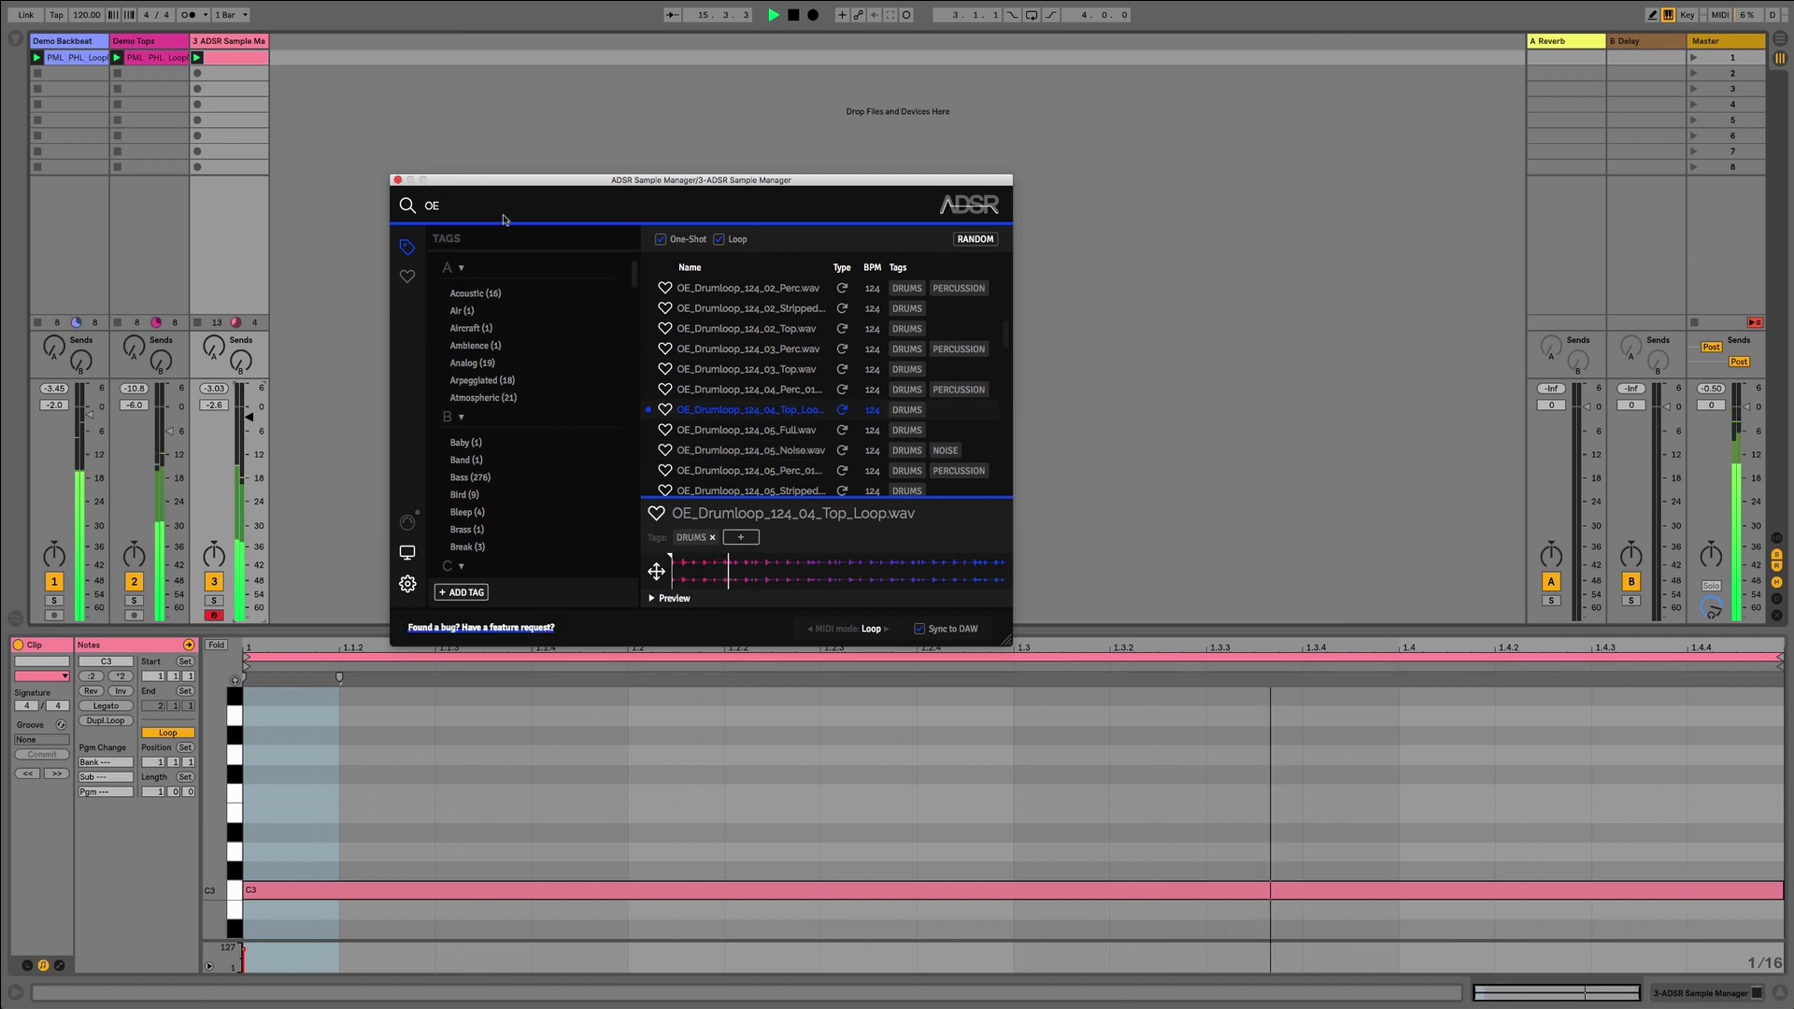
left_click(437, 206)
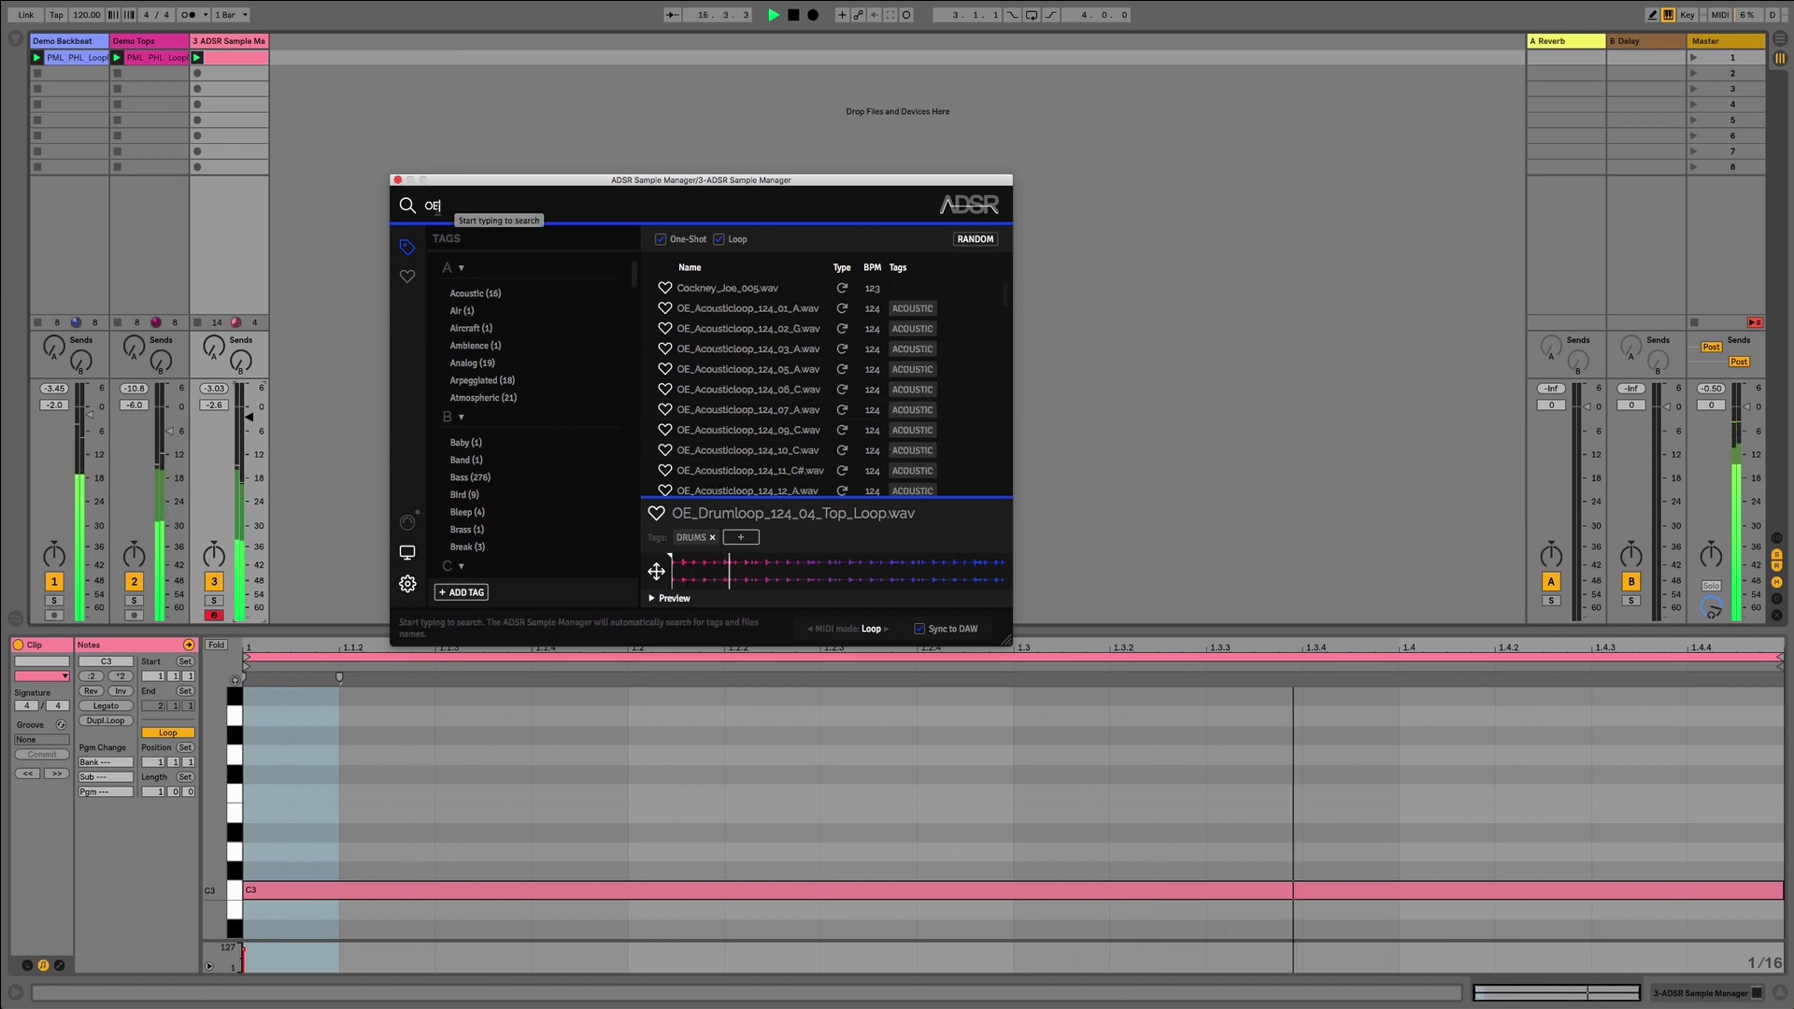
key("BackSpace")
key("BackSpace")
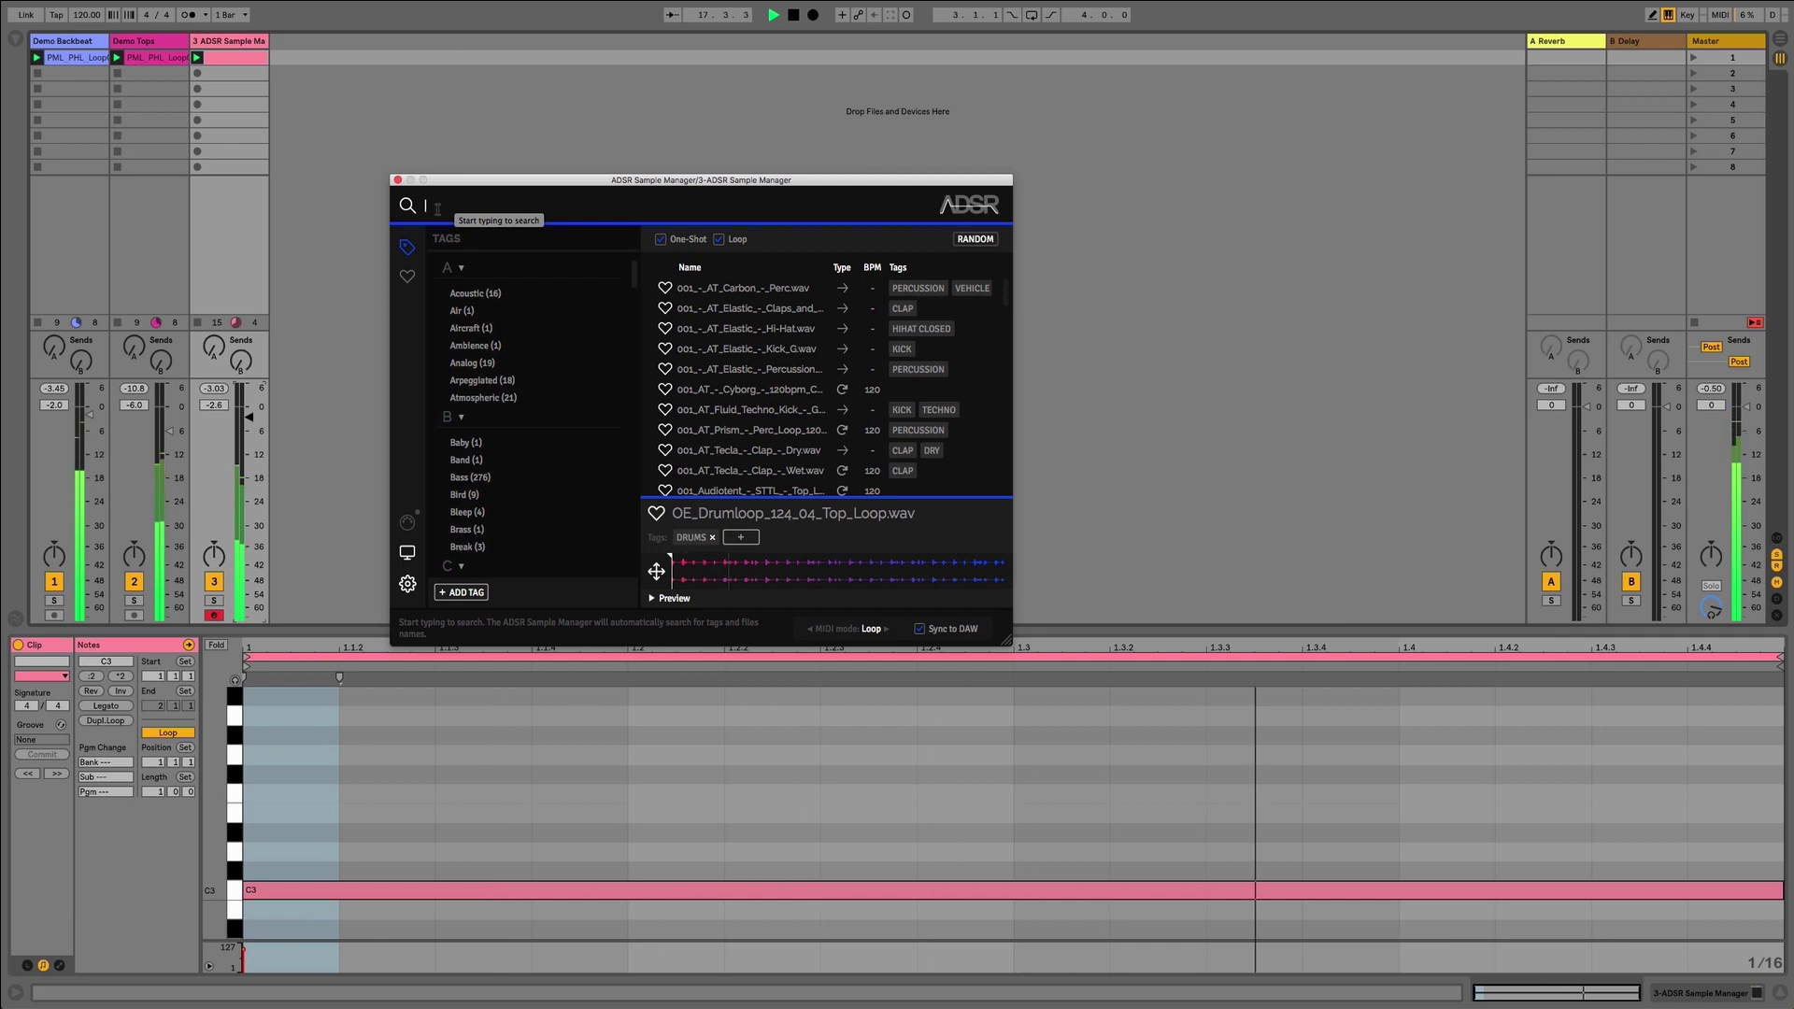